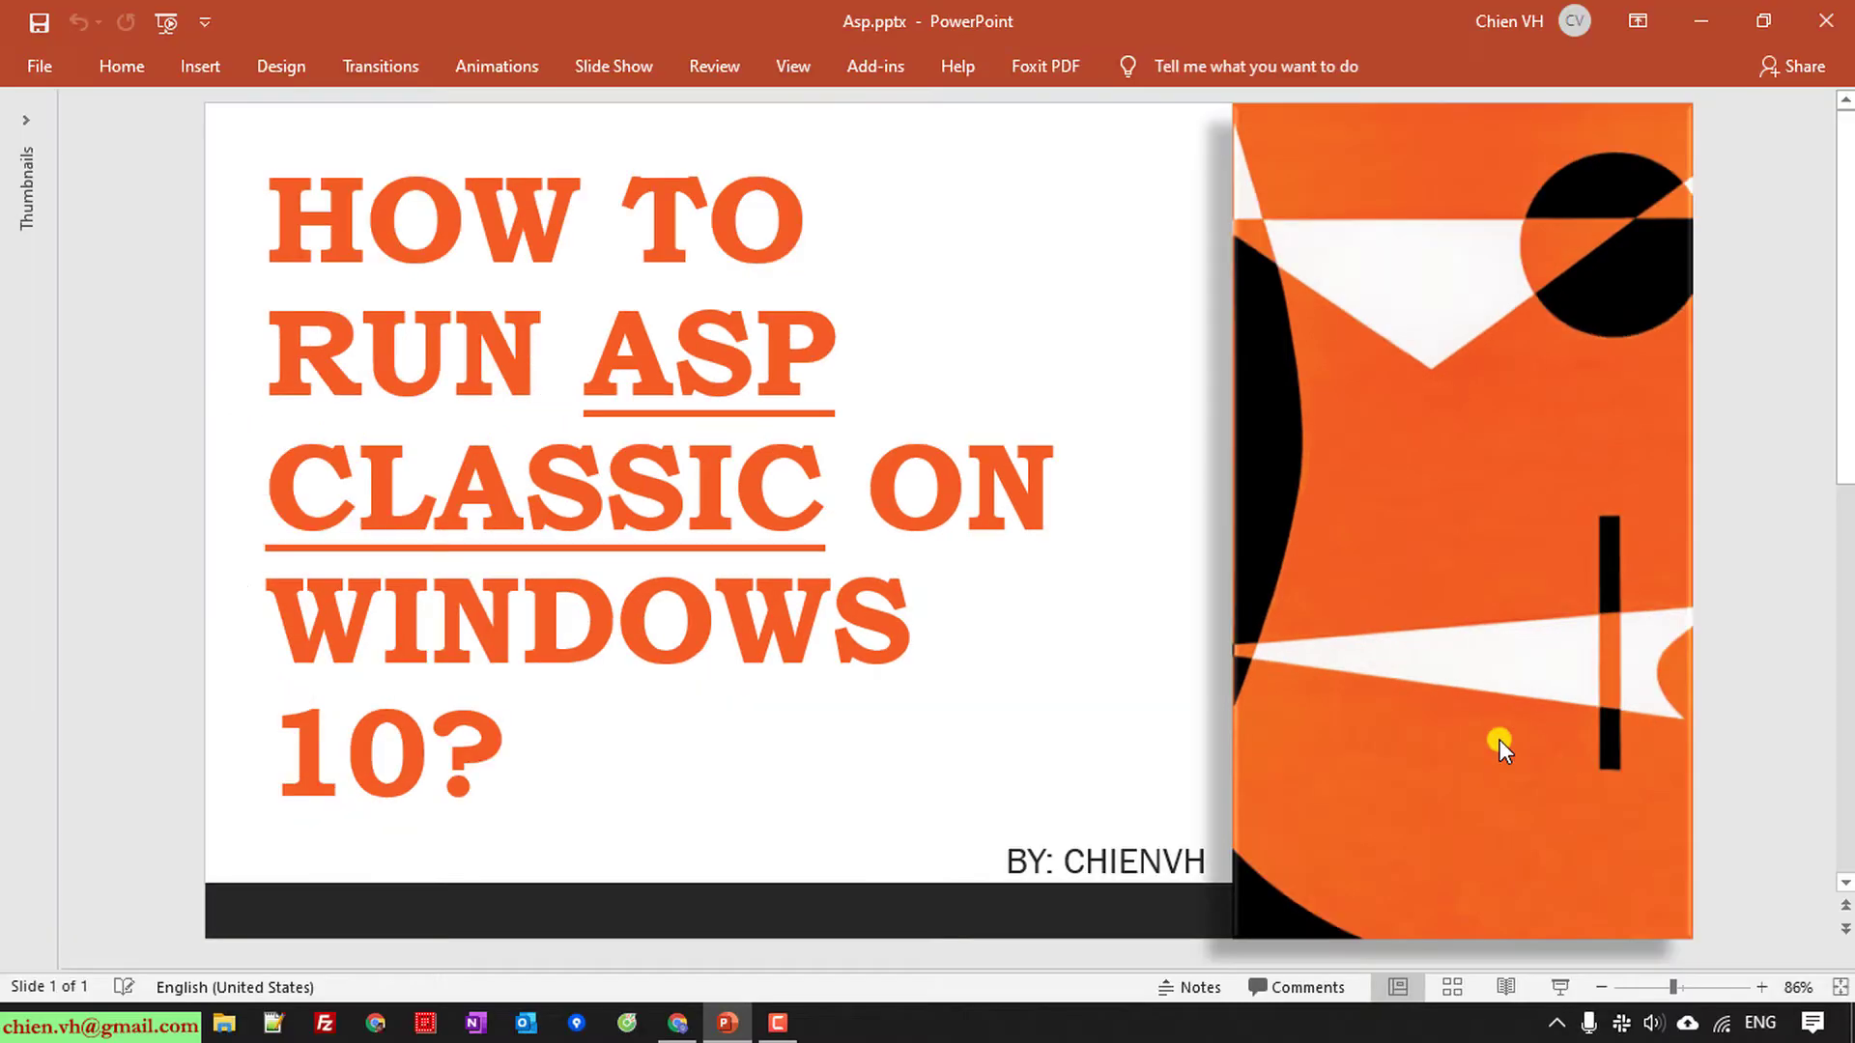
# Step: Minimize the ASP Classic title presentation in PowerPoint to show the desktop
pyautogui.click(1694, 25)
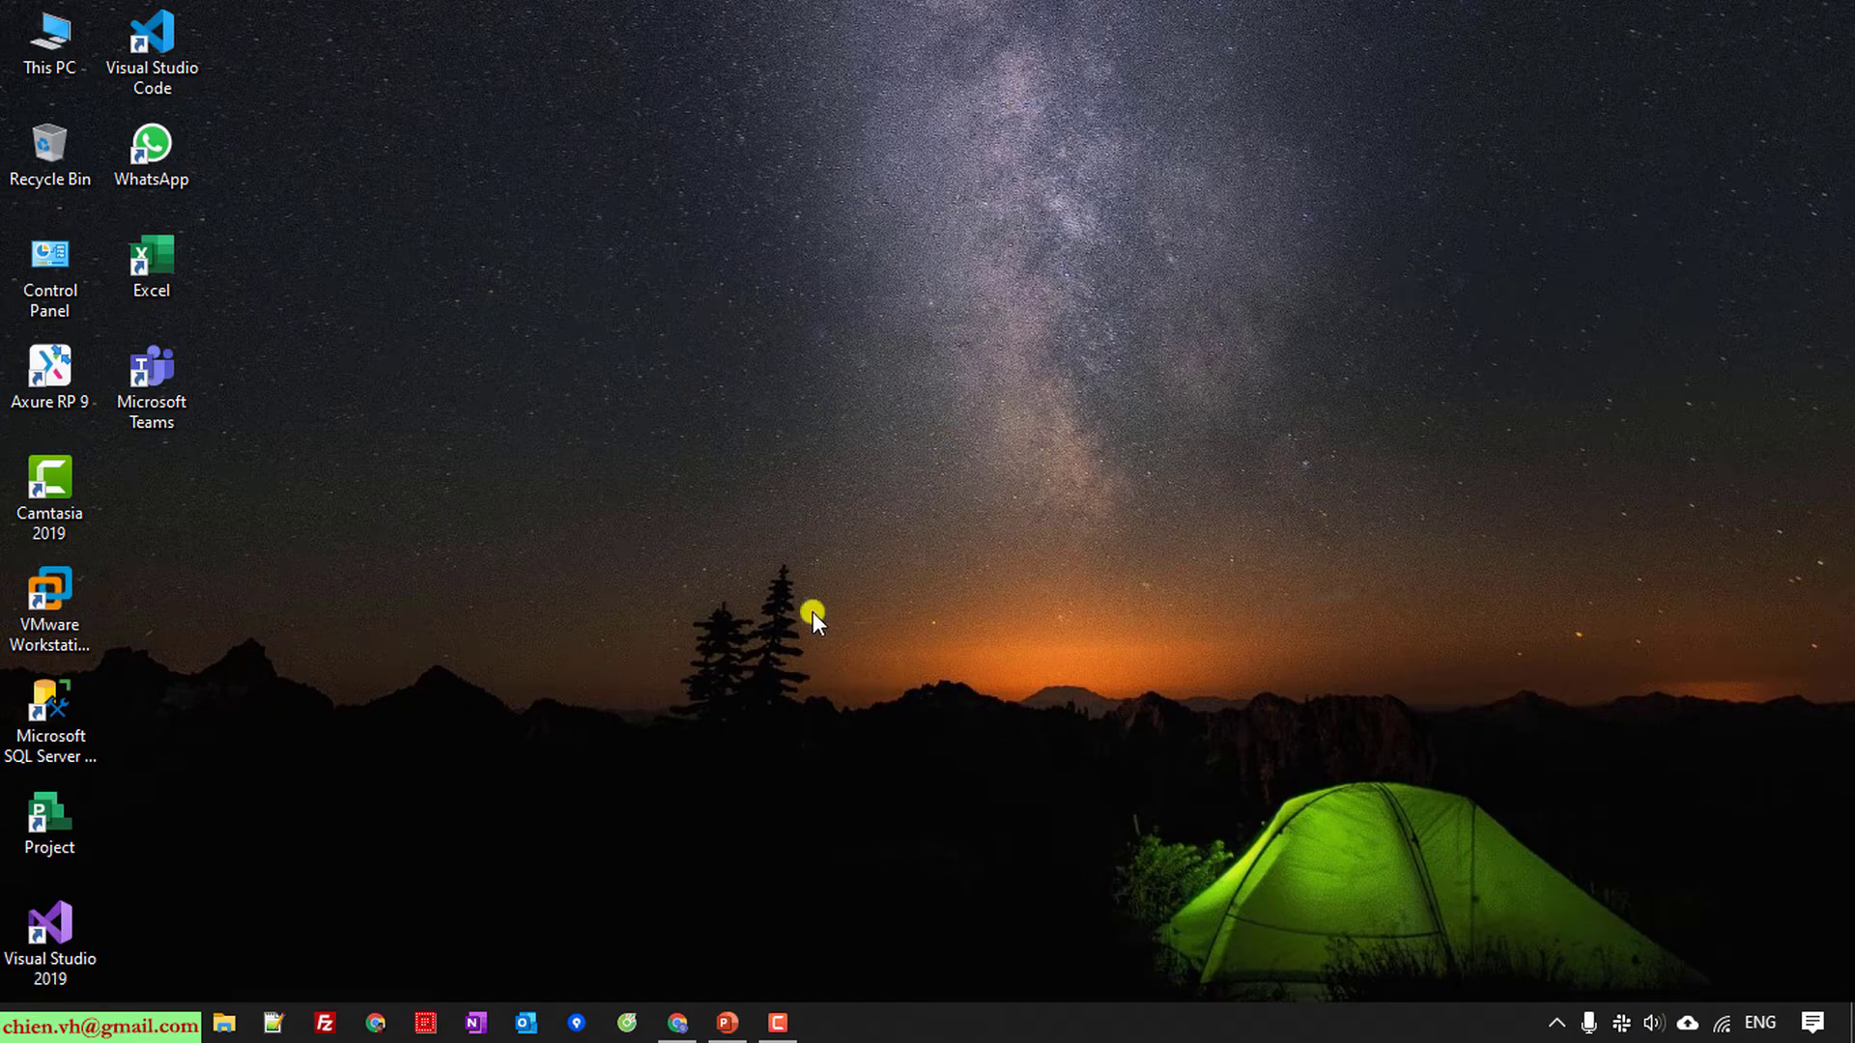
# Step: Load localhost in Chrome and reload it; the connection is still refused
pyautogui.click(677, 1022)
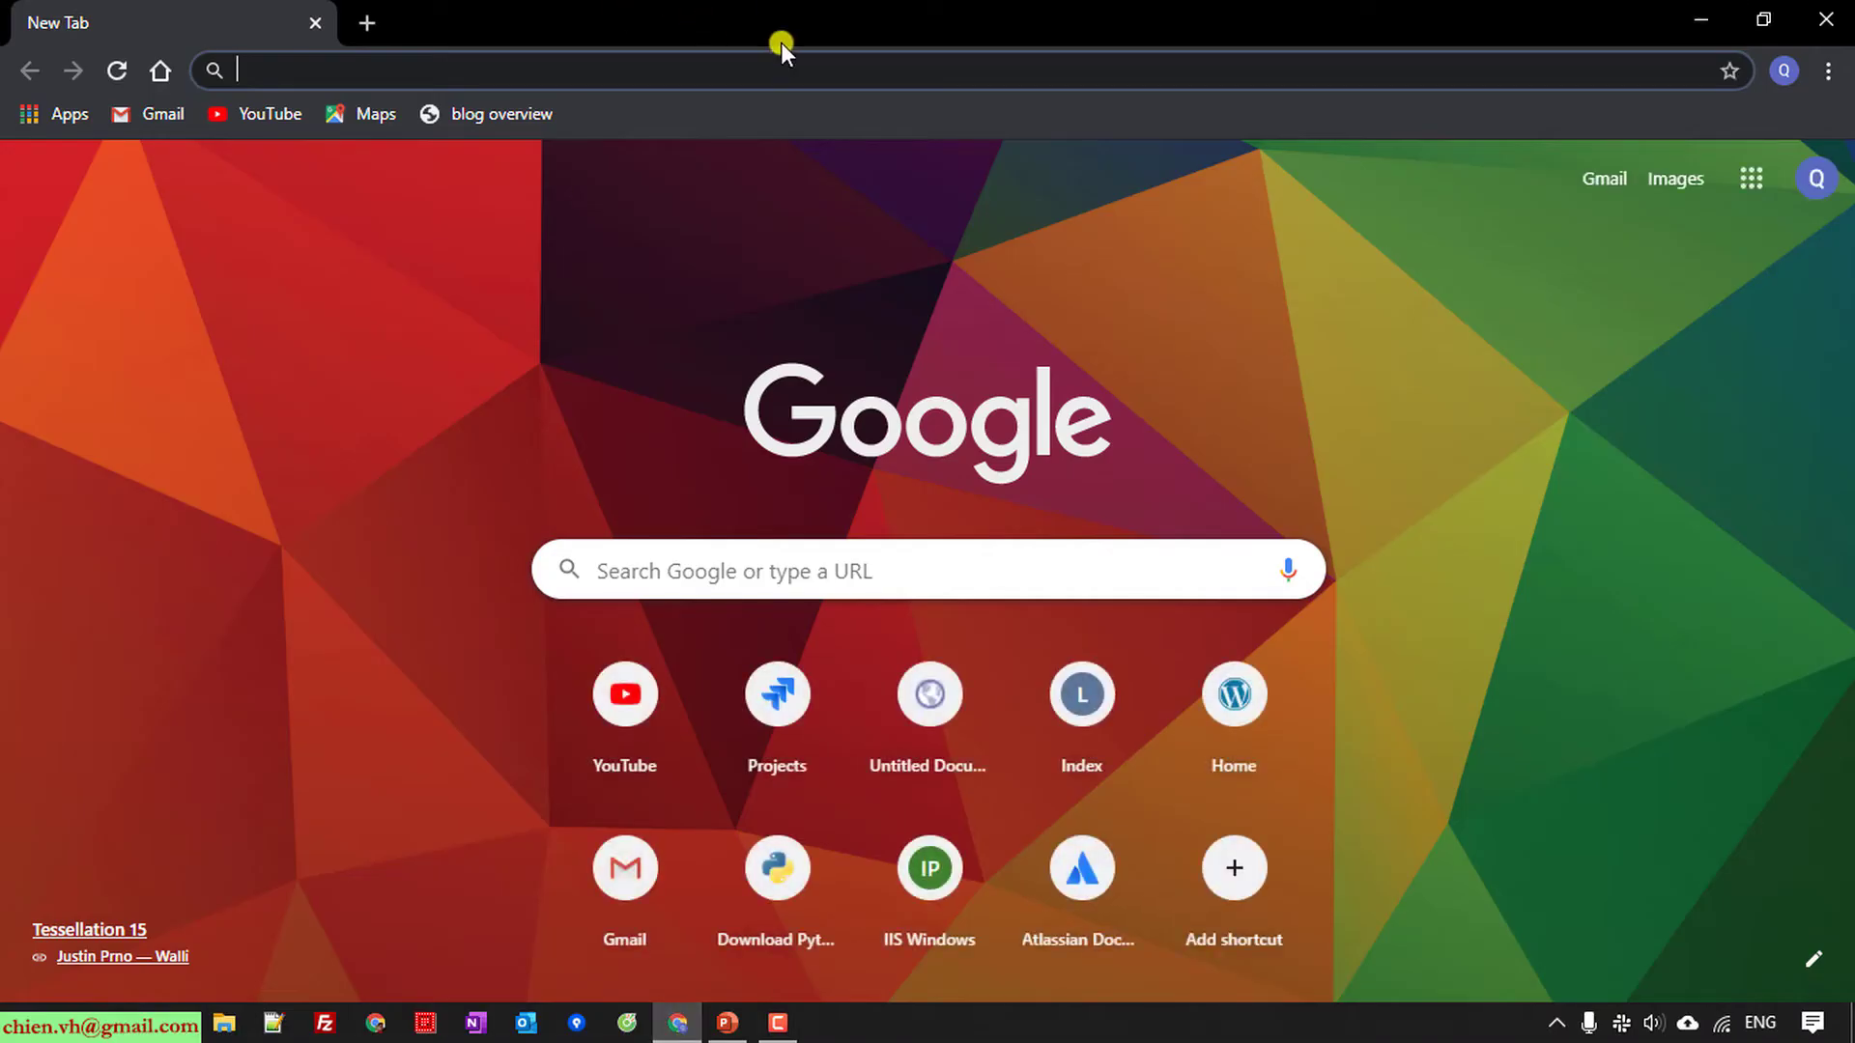
pyautogui.write('localhost')
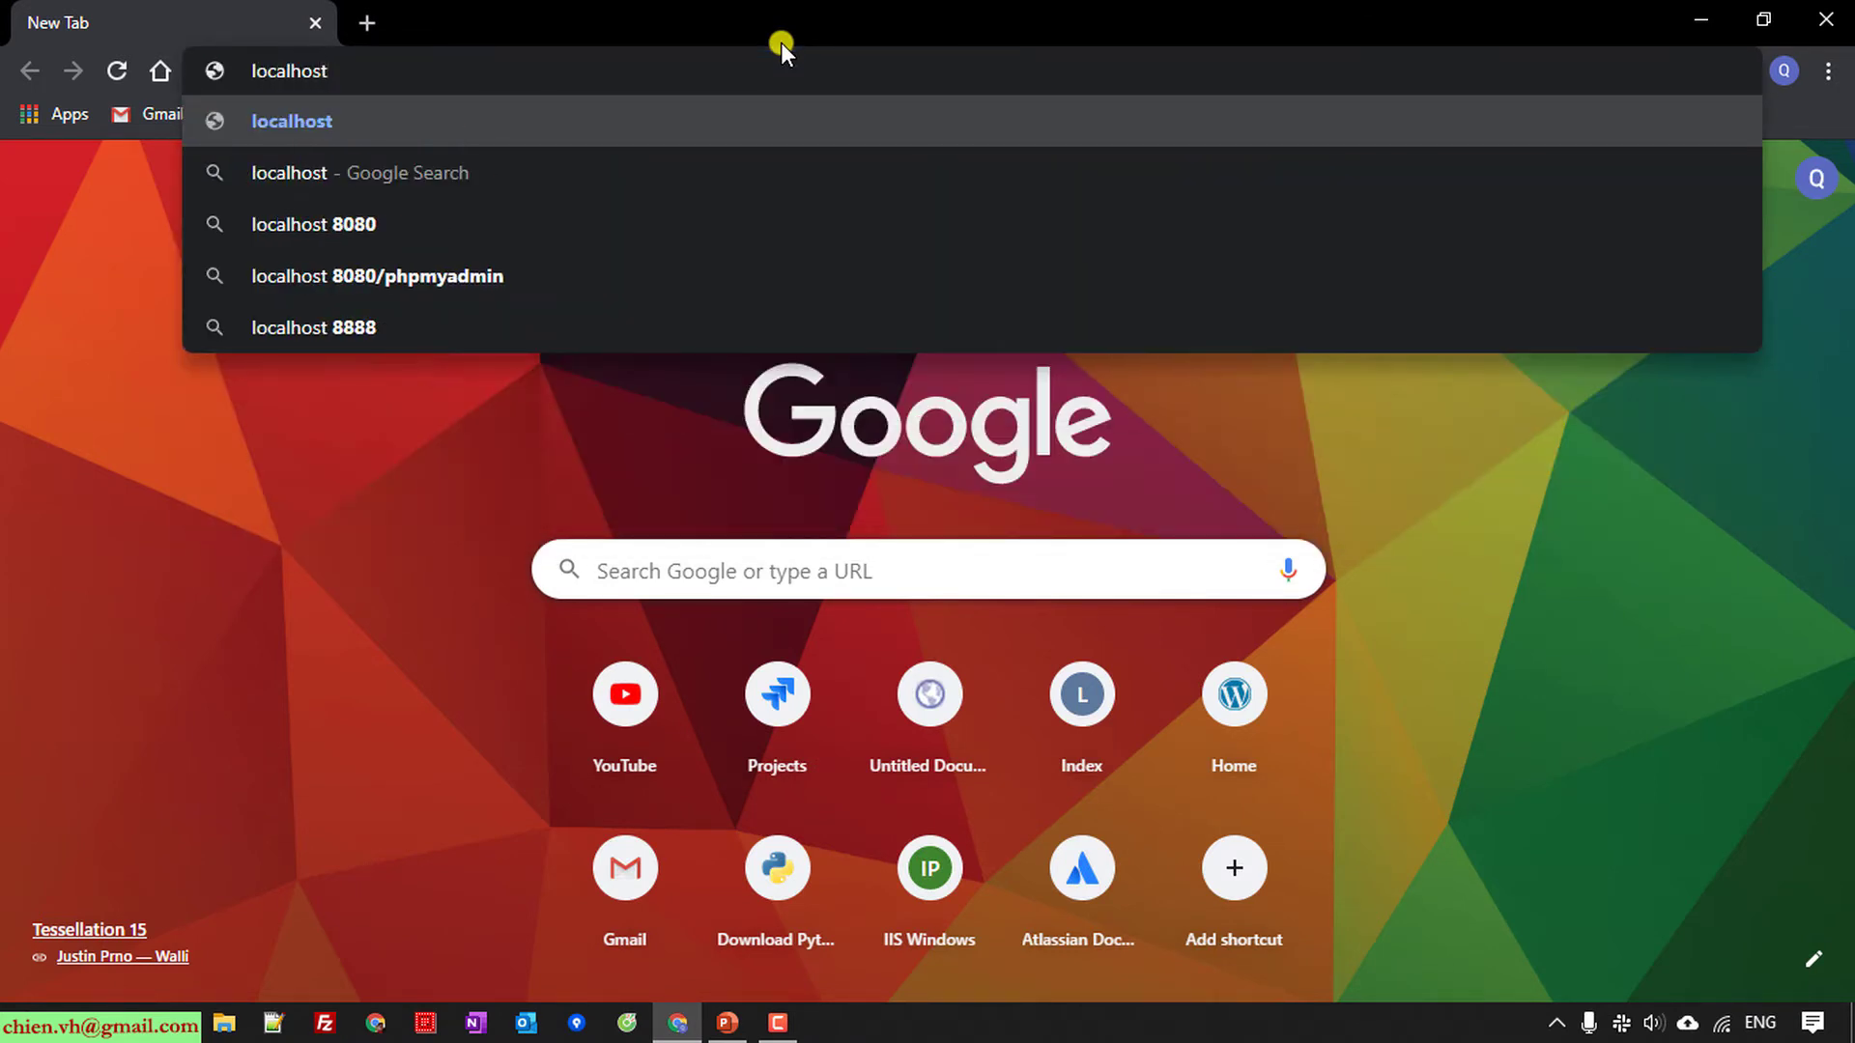
pyautogui.press('Return')
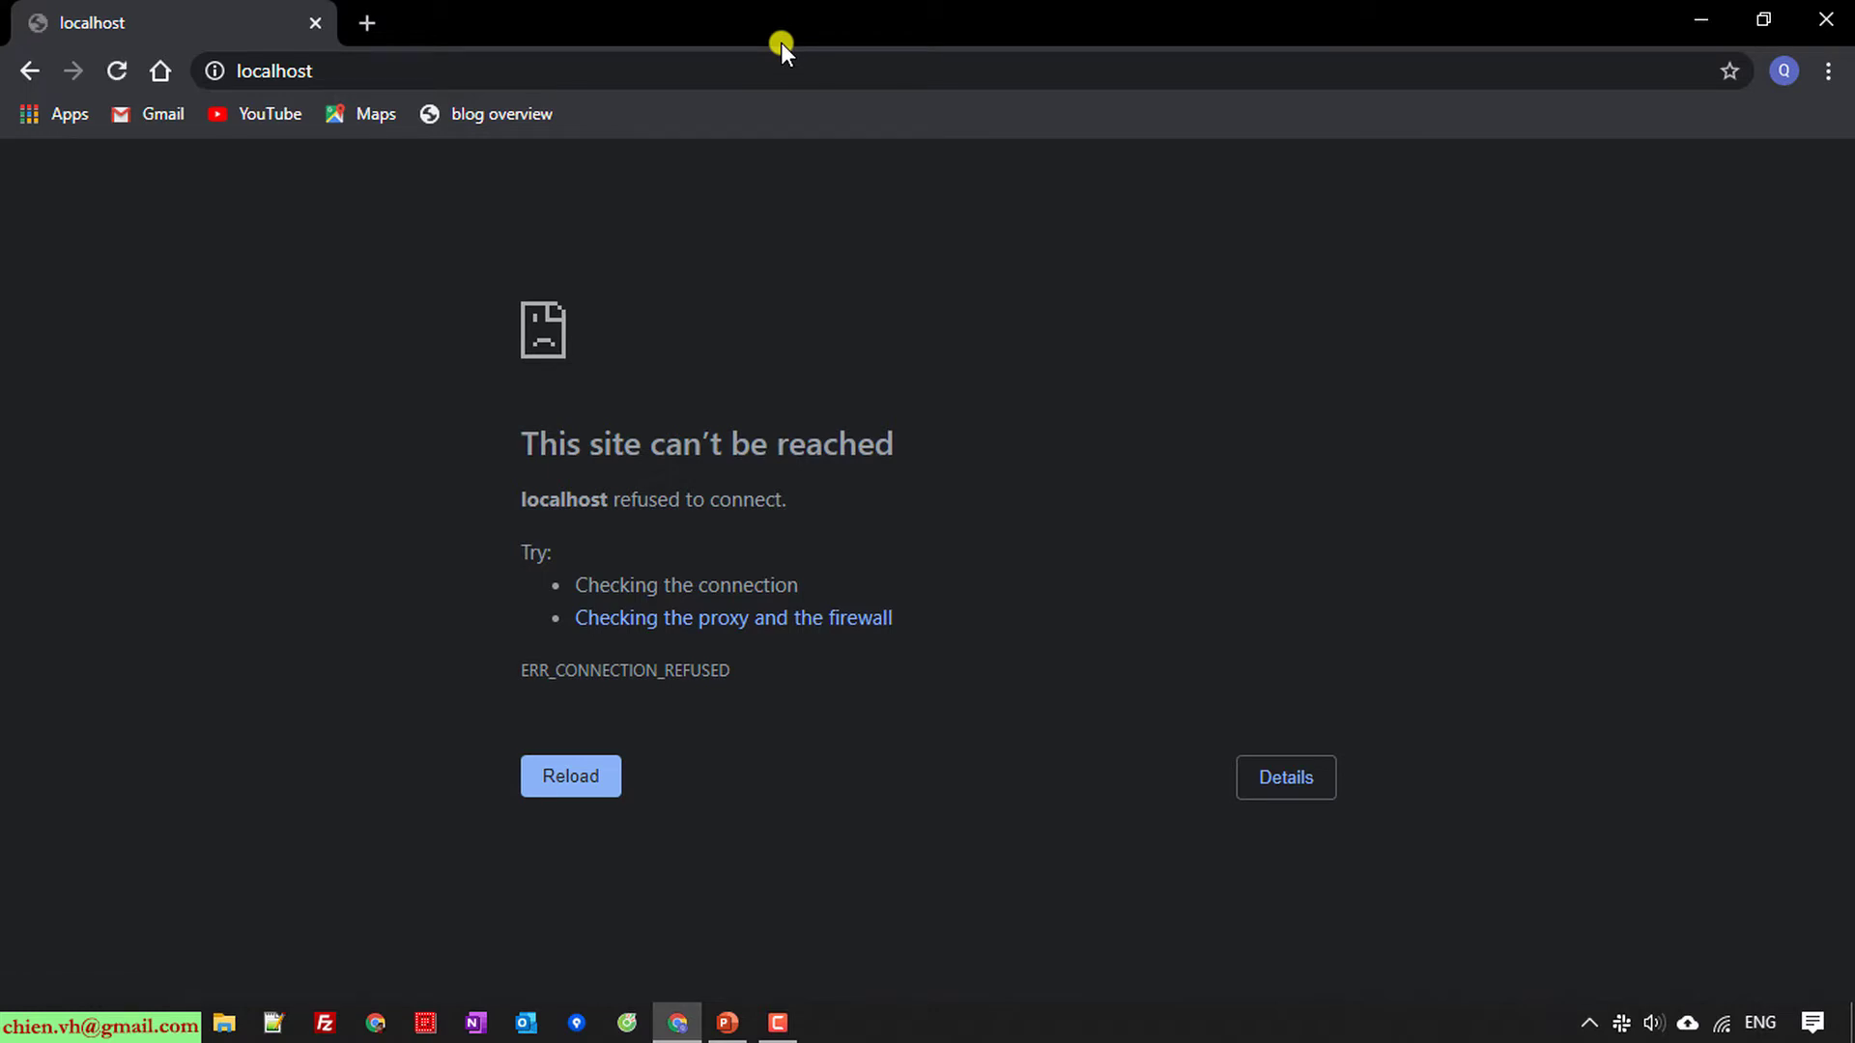
pyautogui.press('F5')
# Step: From Control Panel's Programs section, open the Windows Features dialog
pyautogui.click(1710, 16)
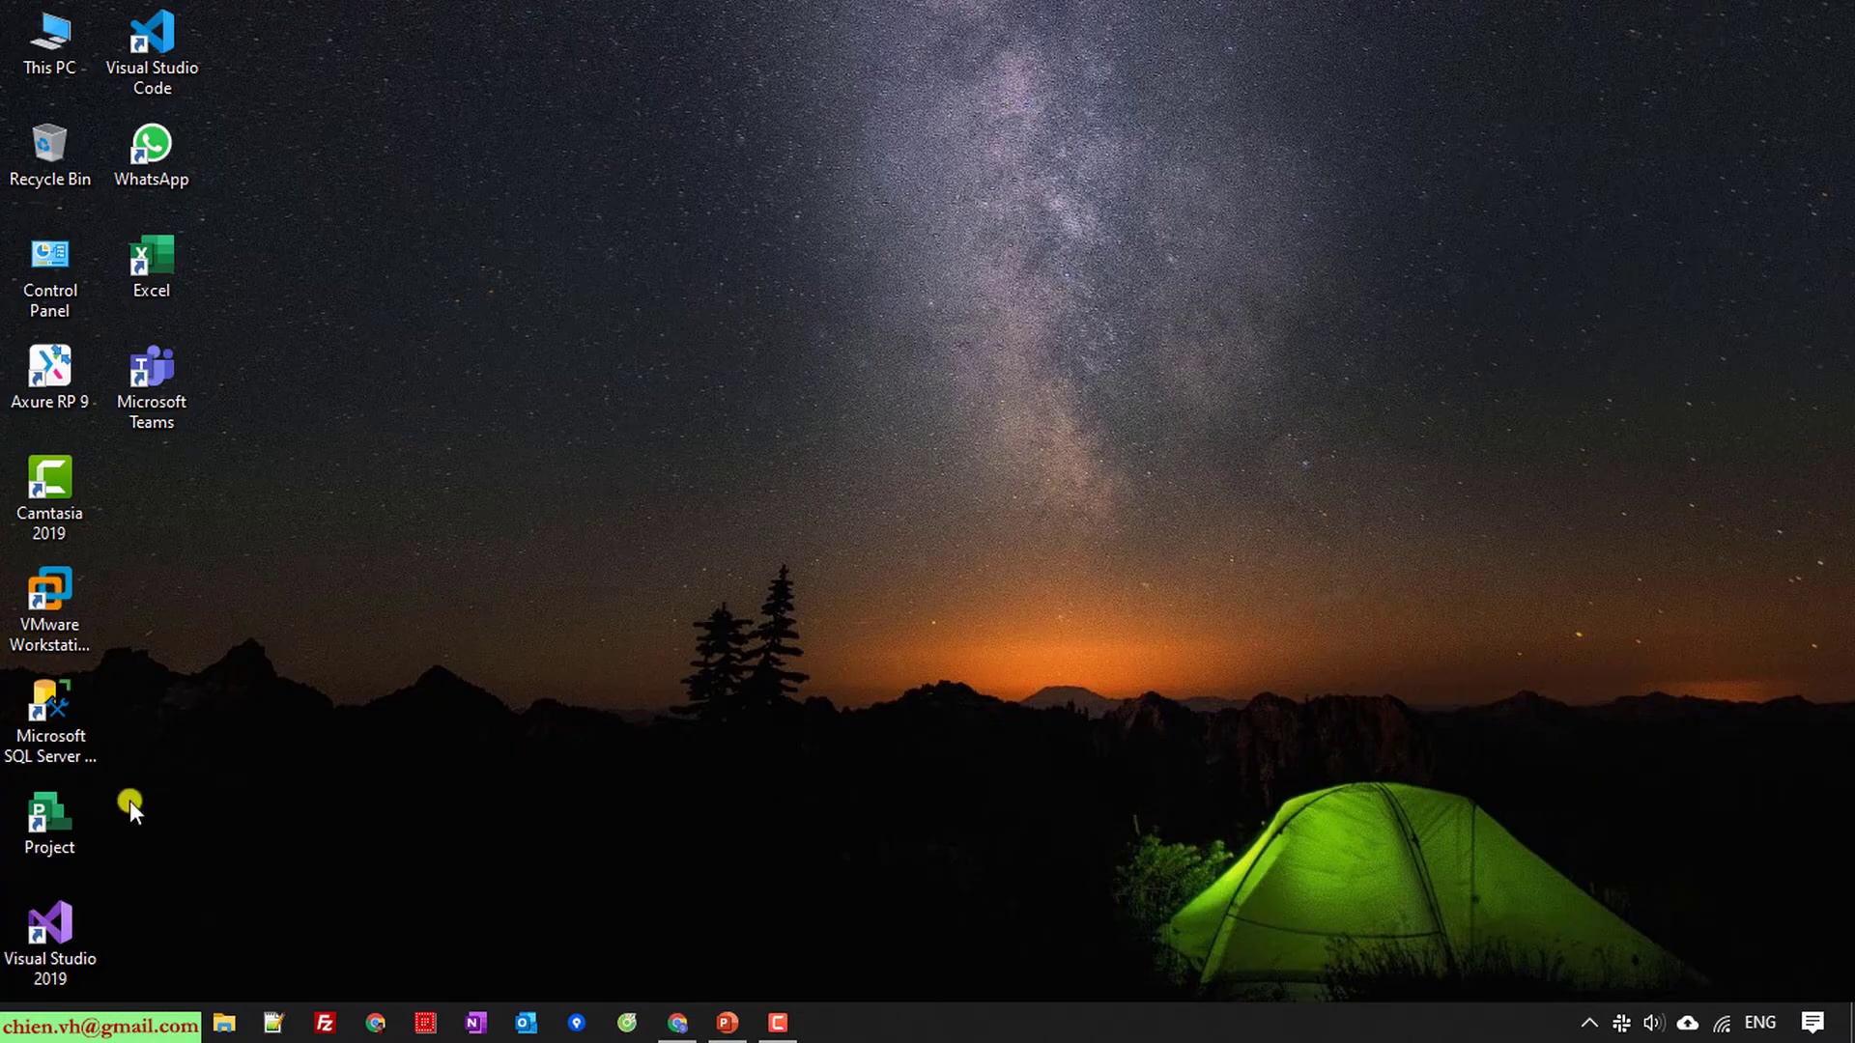
pyautogui.doubleClick(56, 271)
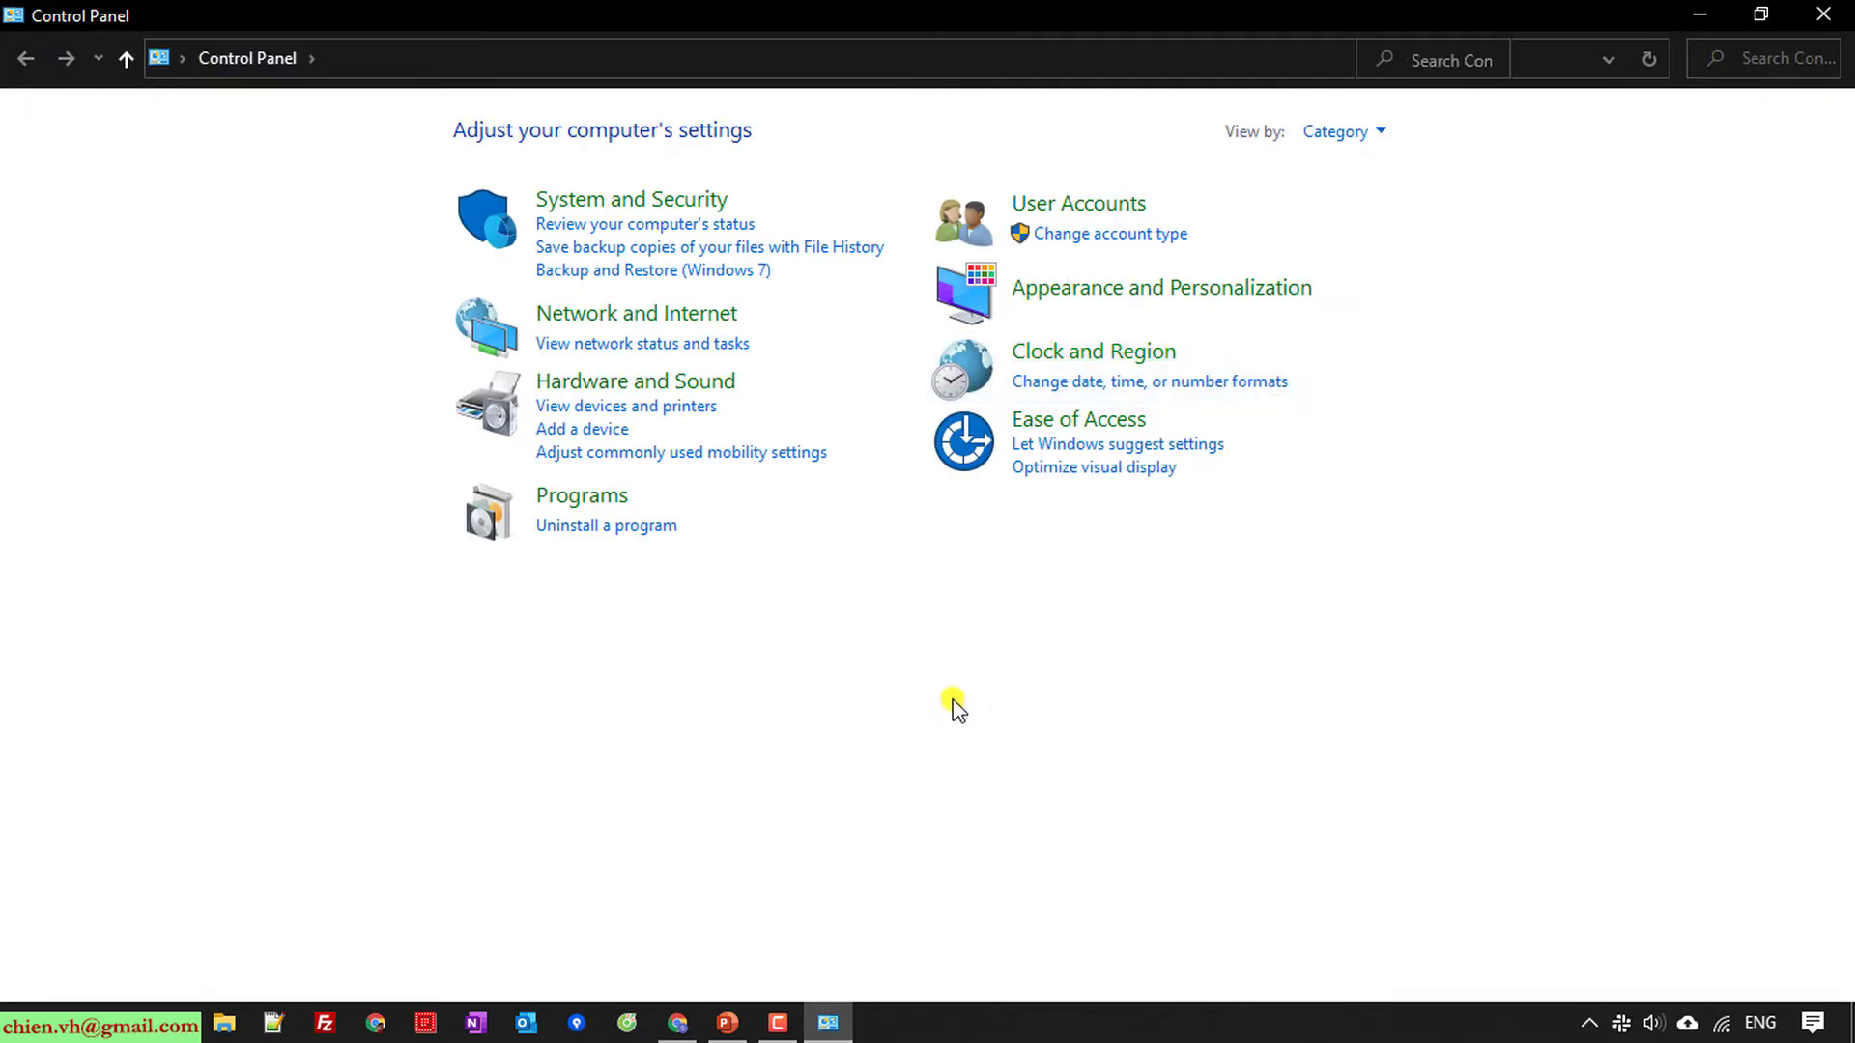
pyautogui.click(602, 497)
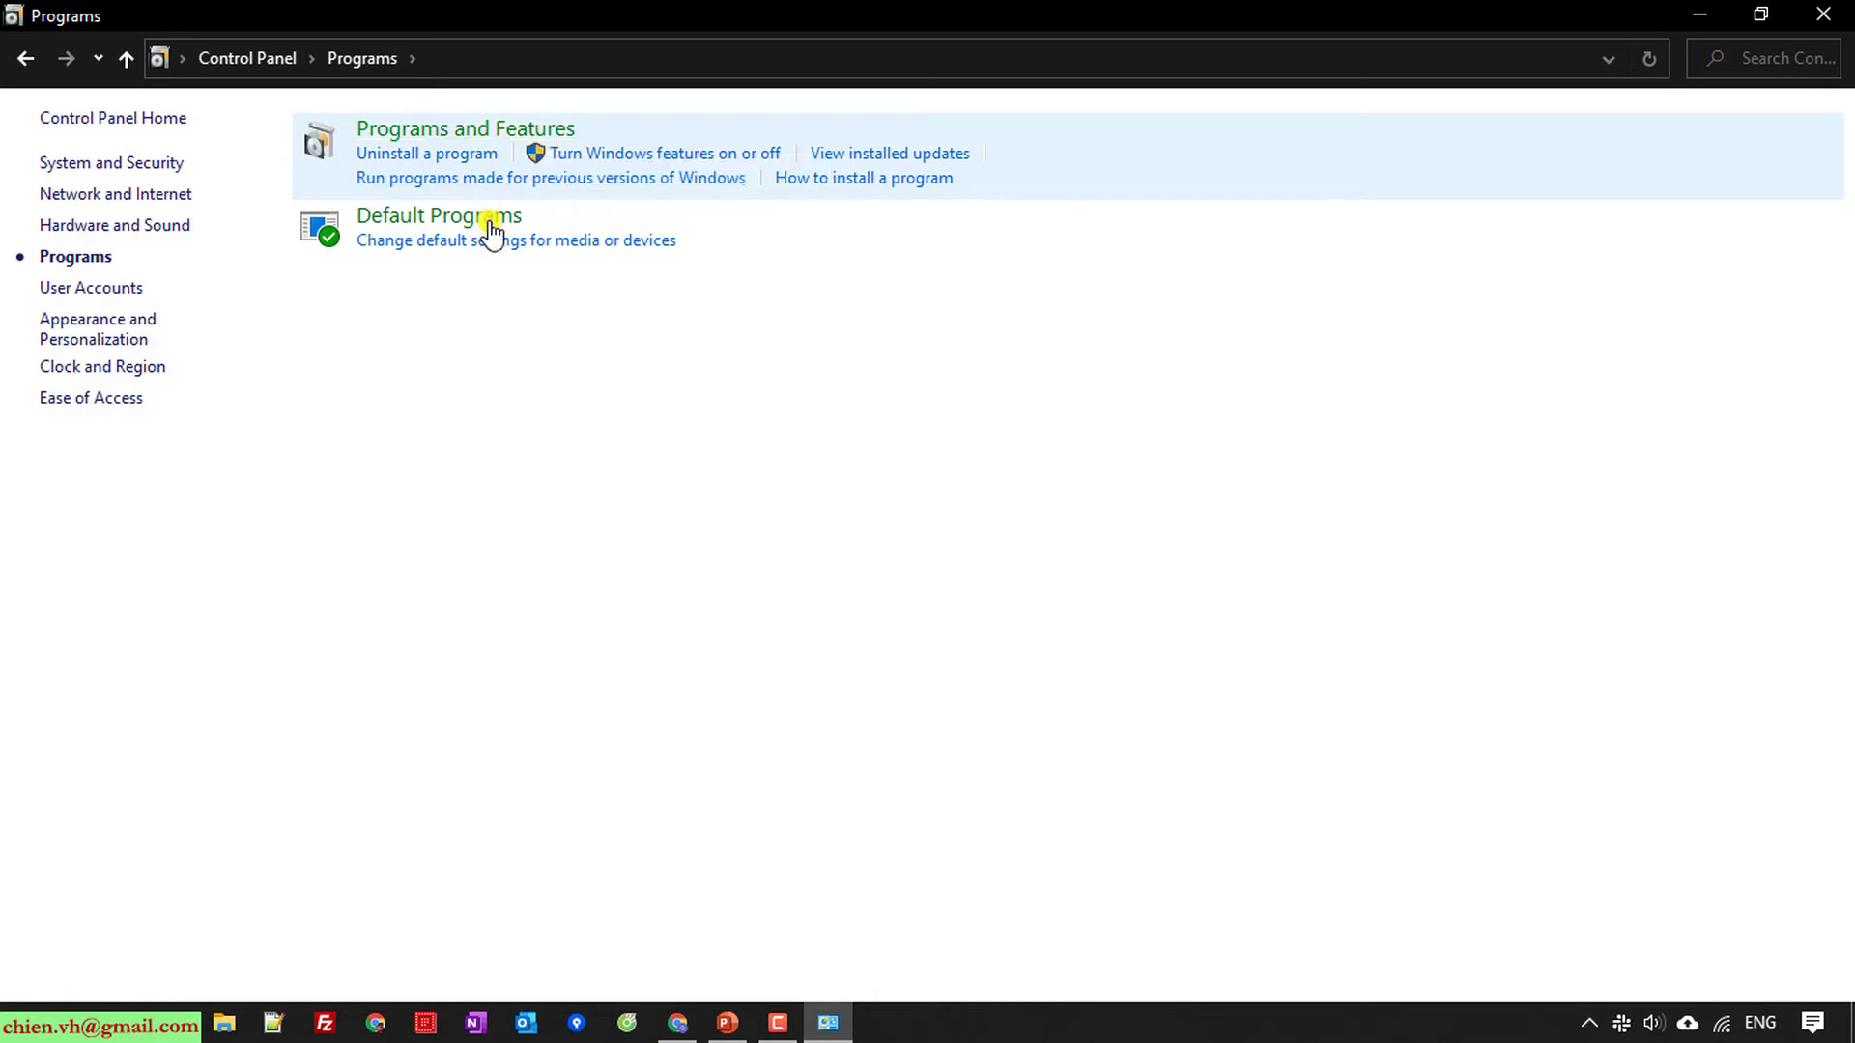
pyautogui.click(764, 159)
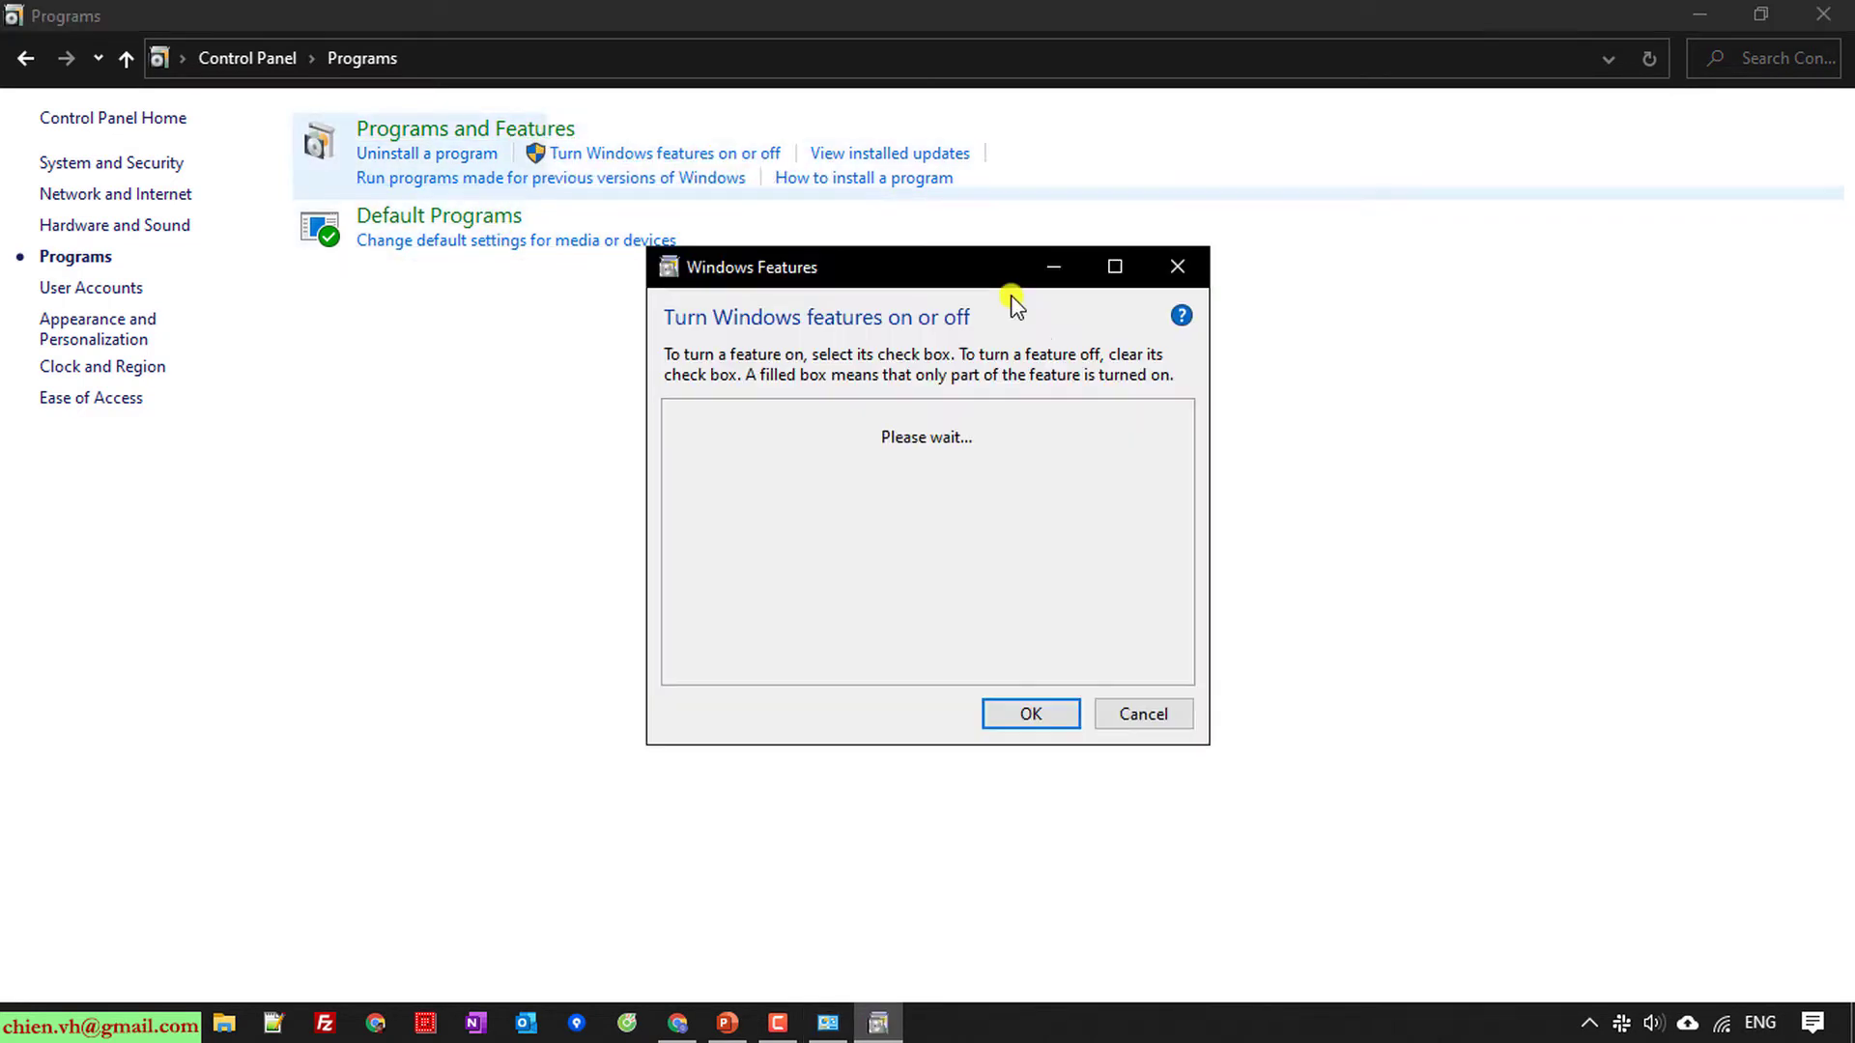
# Step: Maximize Windows Features, expand Internet Information Services, and enable FTP Server with FTP Extensibility
pyautogui.click(1835, 18)
pyautogui.click(1113, 268)
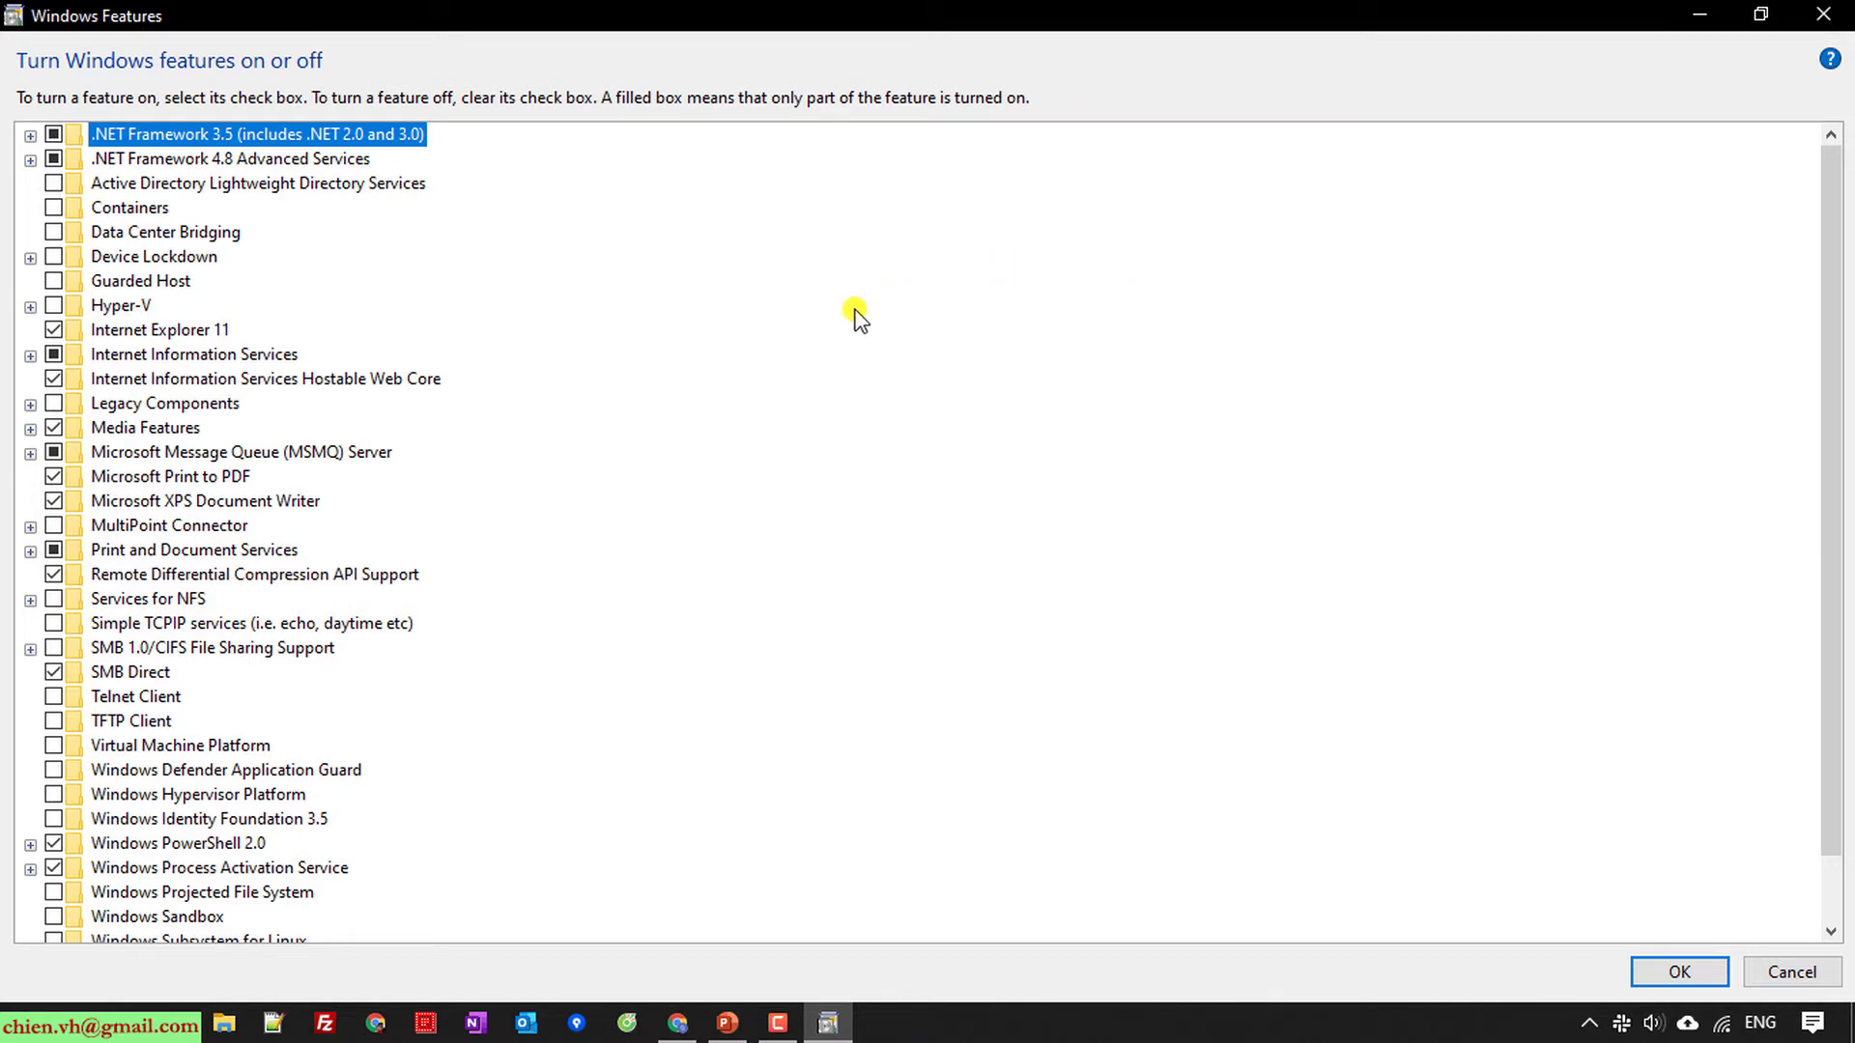
pyautogui.click(120, 358)
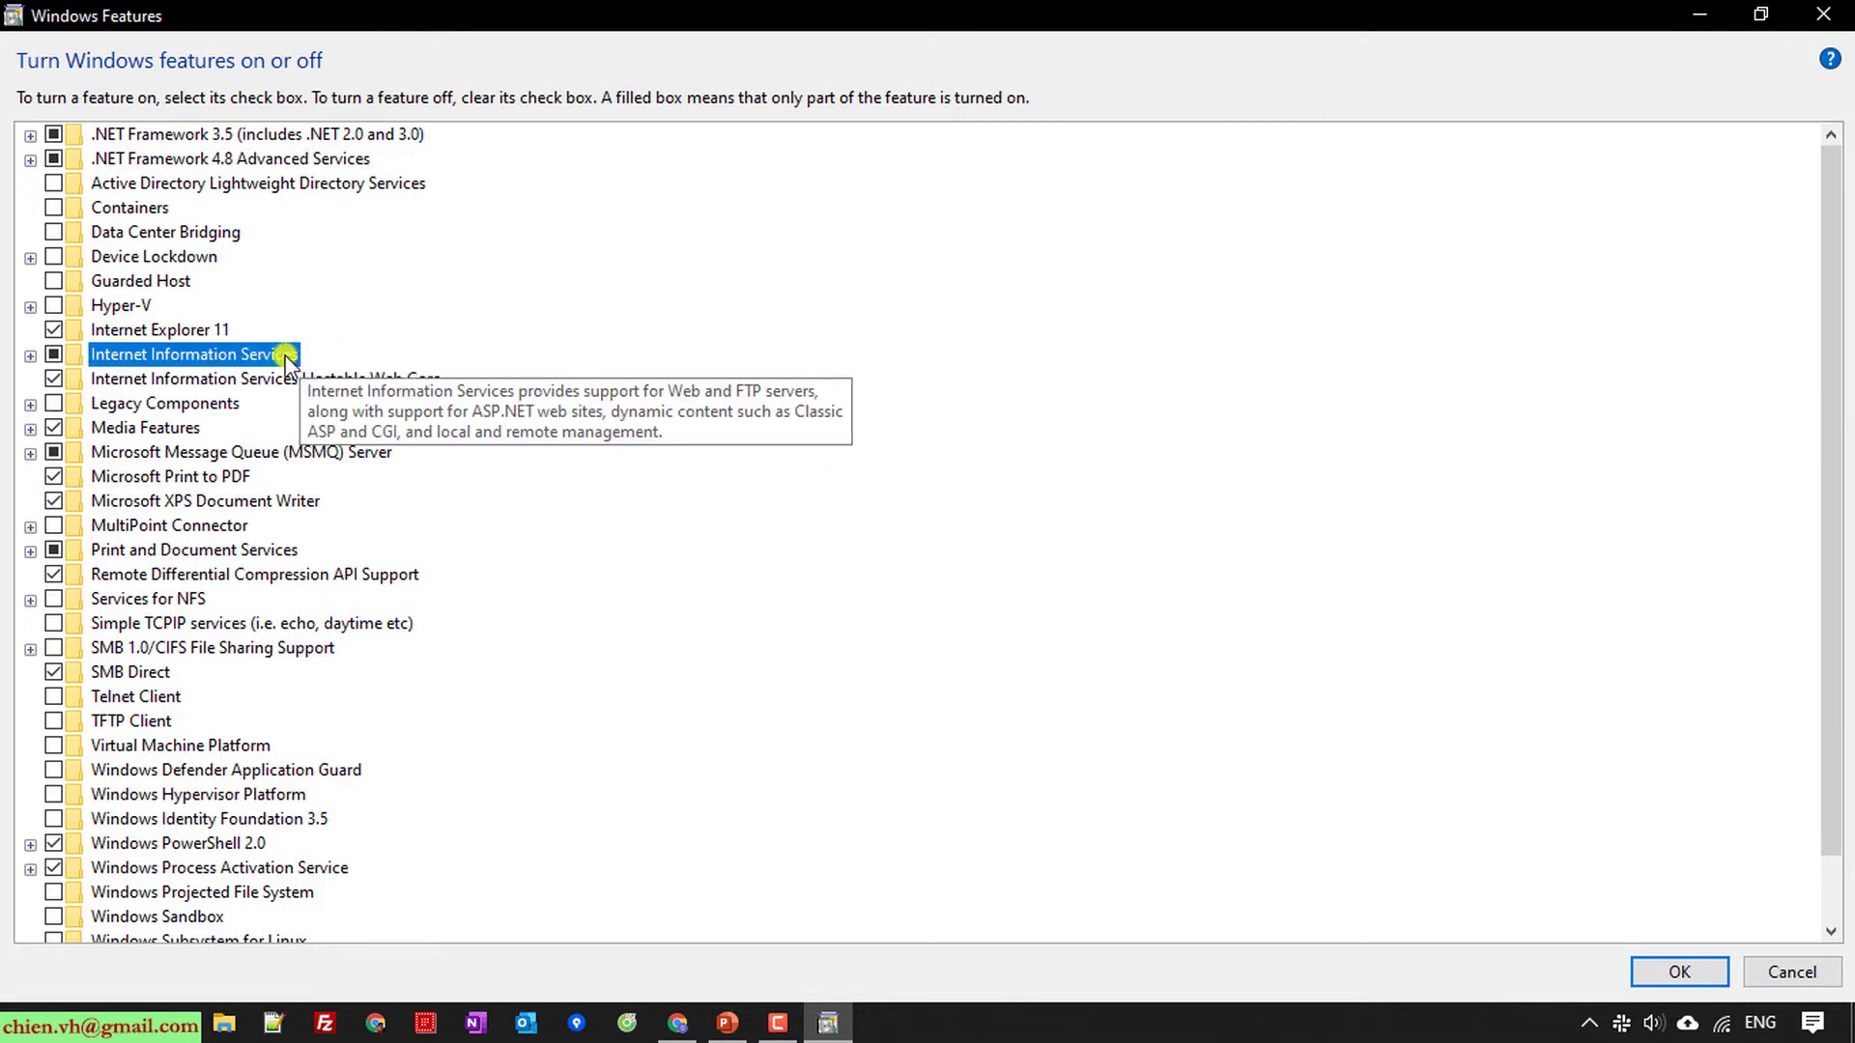
pyautogui.click(30, 356)
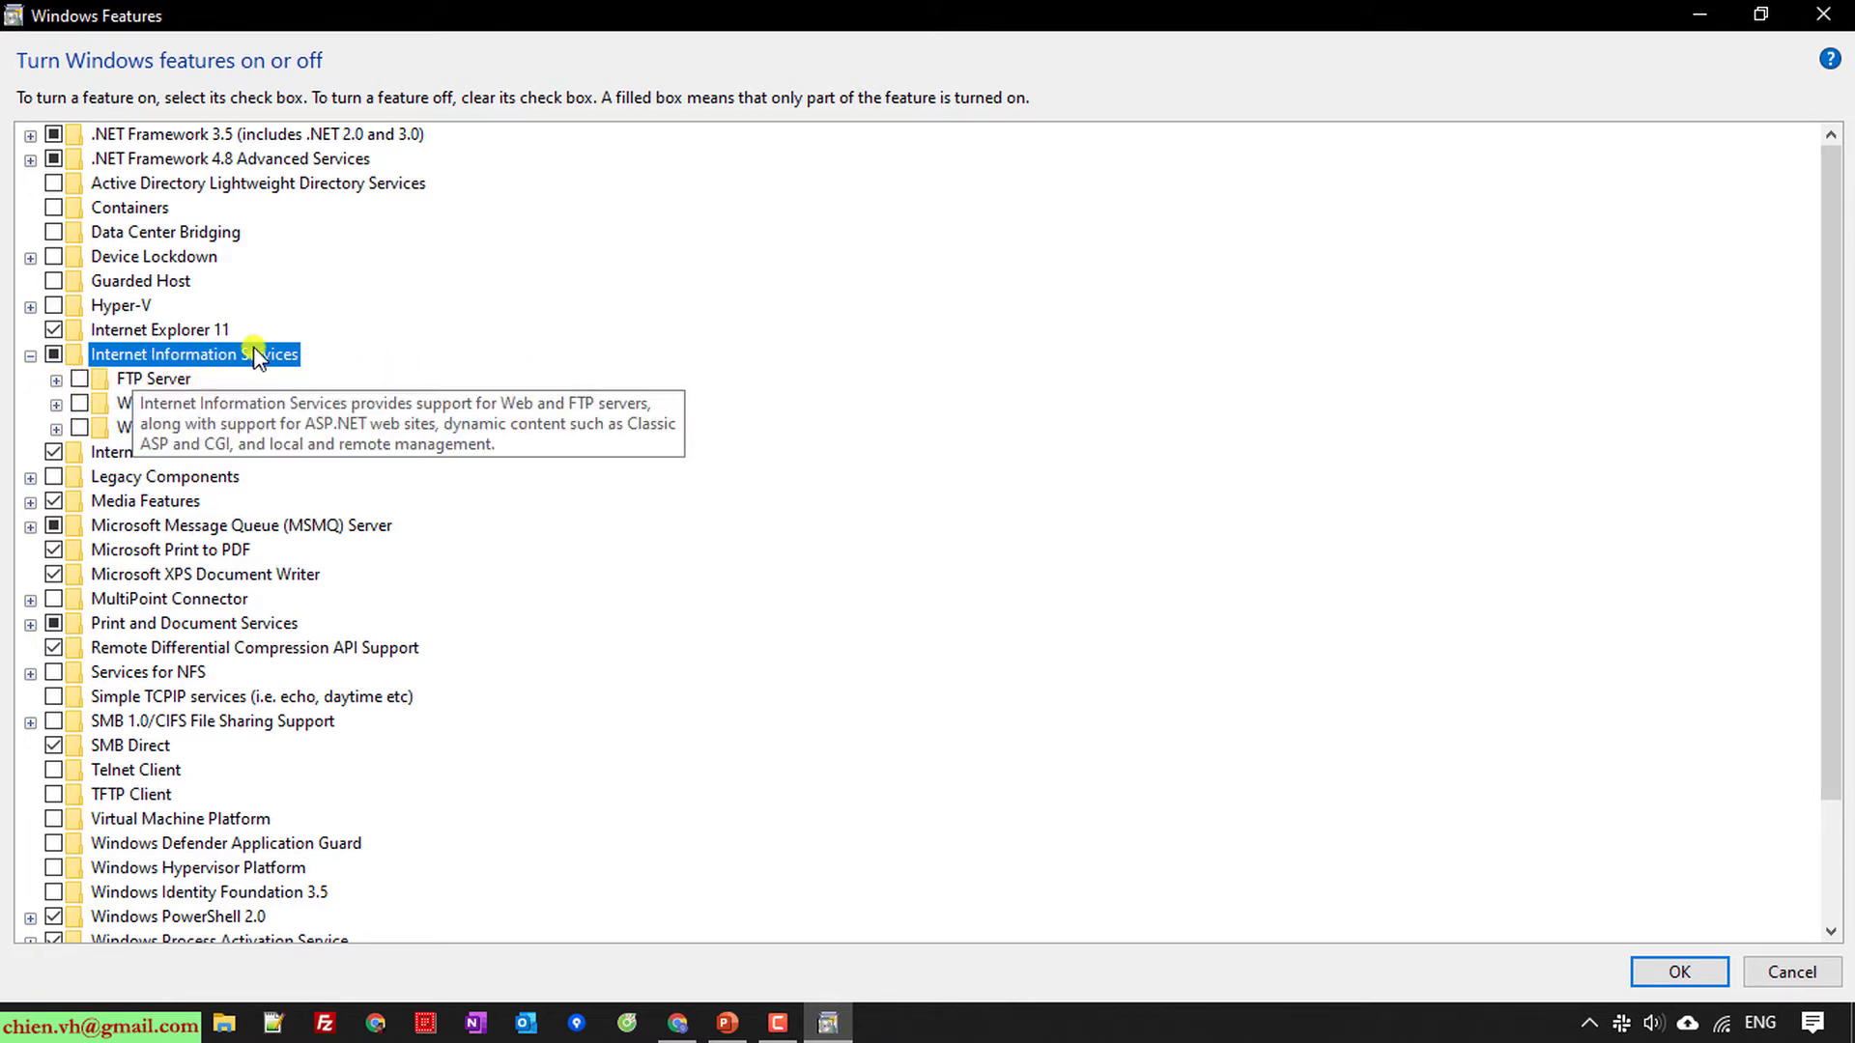
pyautogui.click(79, 378)
pyautogui.click(57, 380)
pyautogui.click(105, 402)
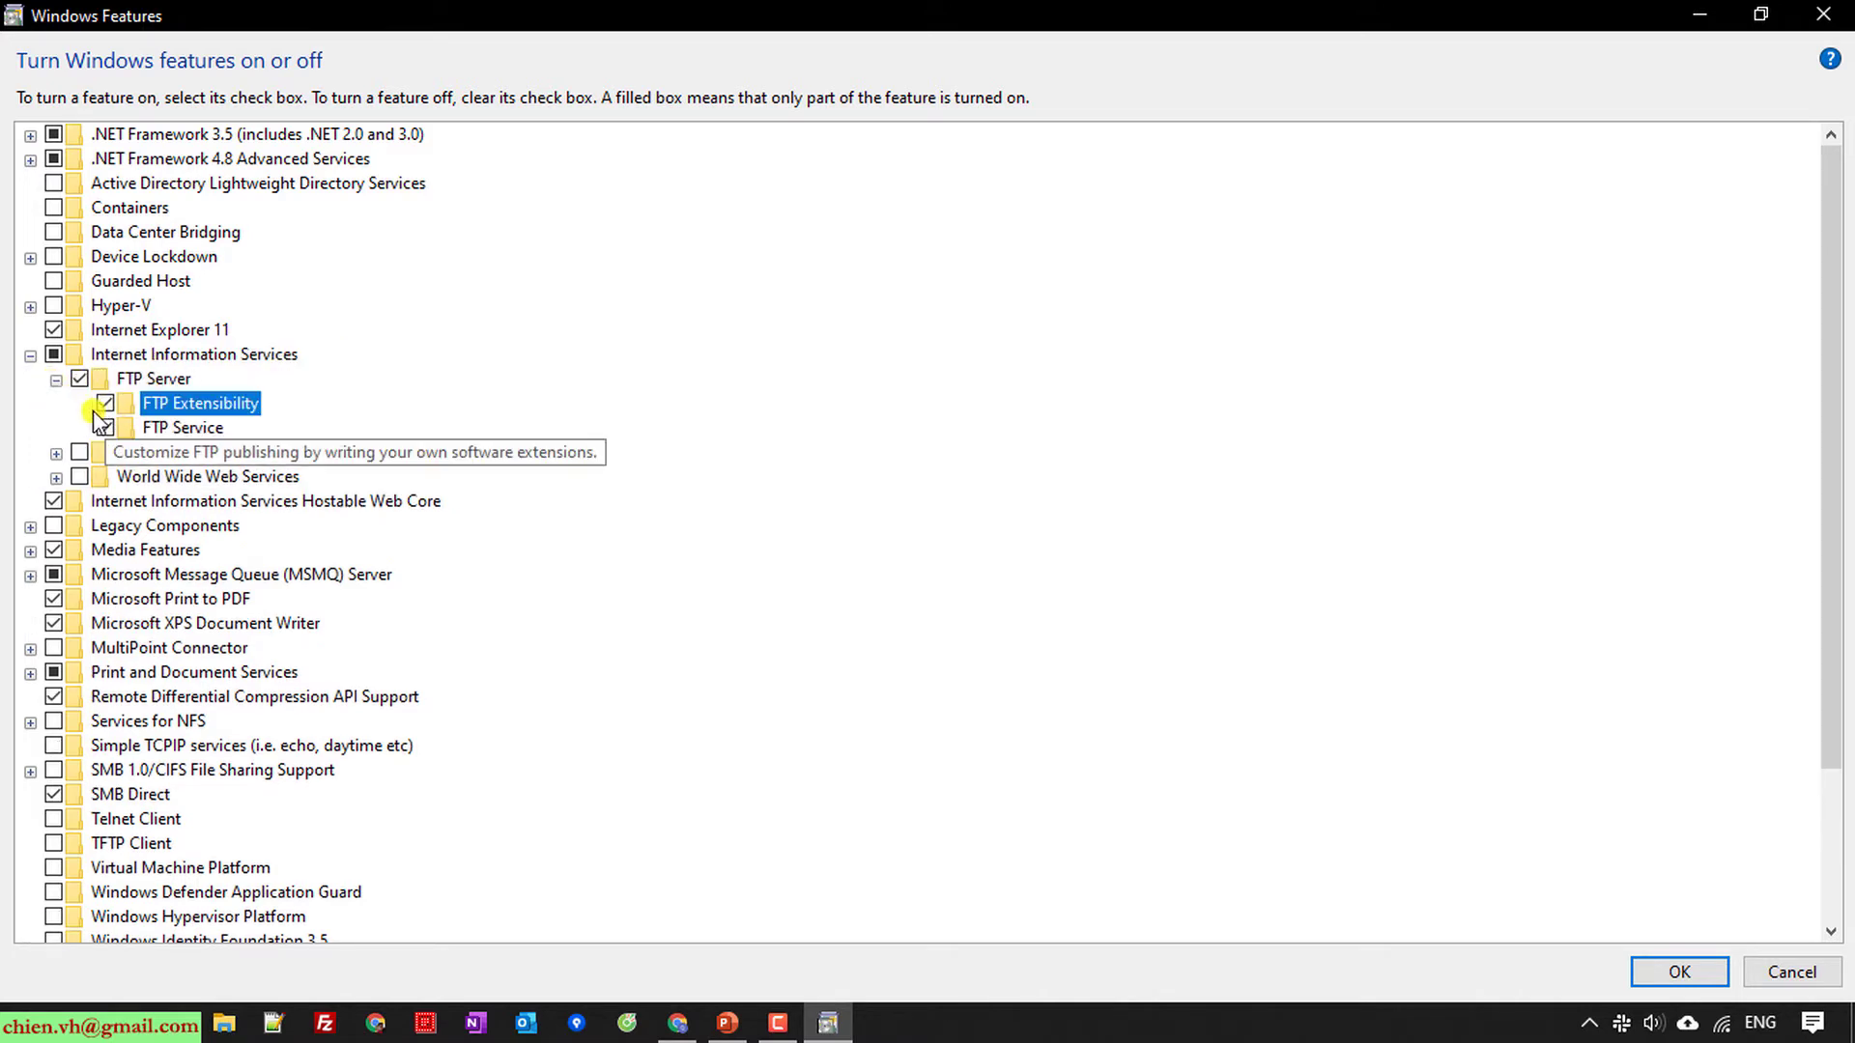
# Step: Enable all Web Management Tools: IIS 6 Console, Scripting Tools, Management Scripts and Management Service
pyautogui.click(55, 454)
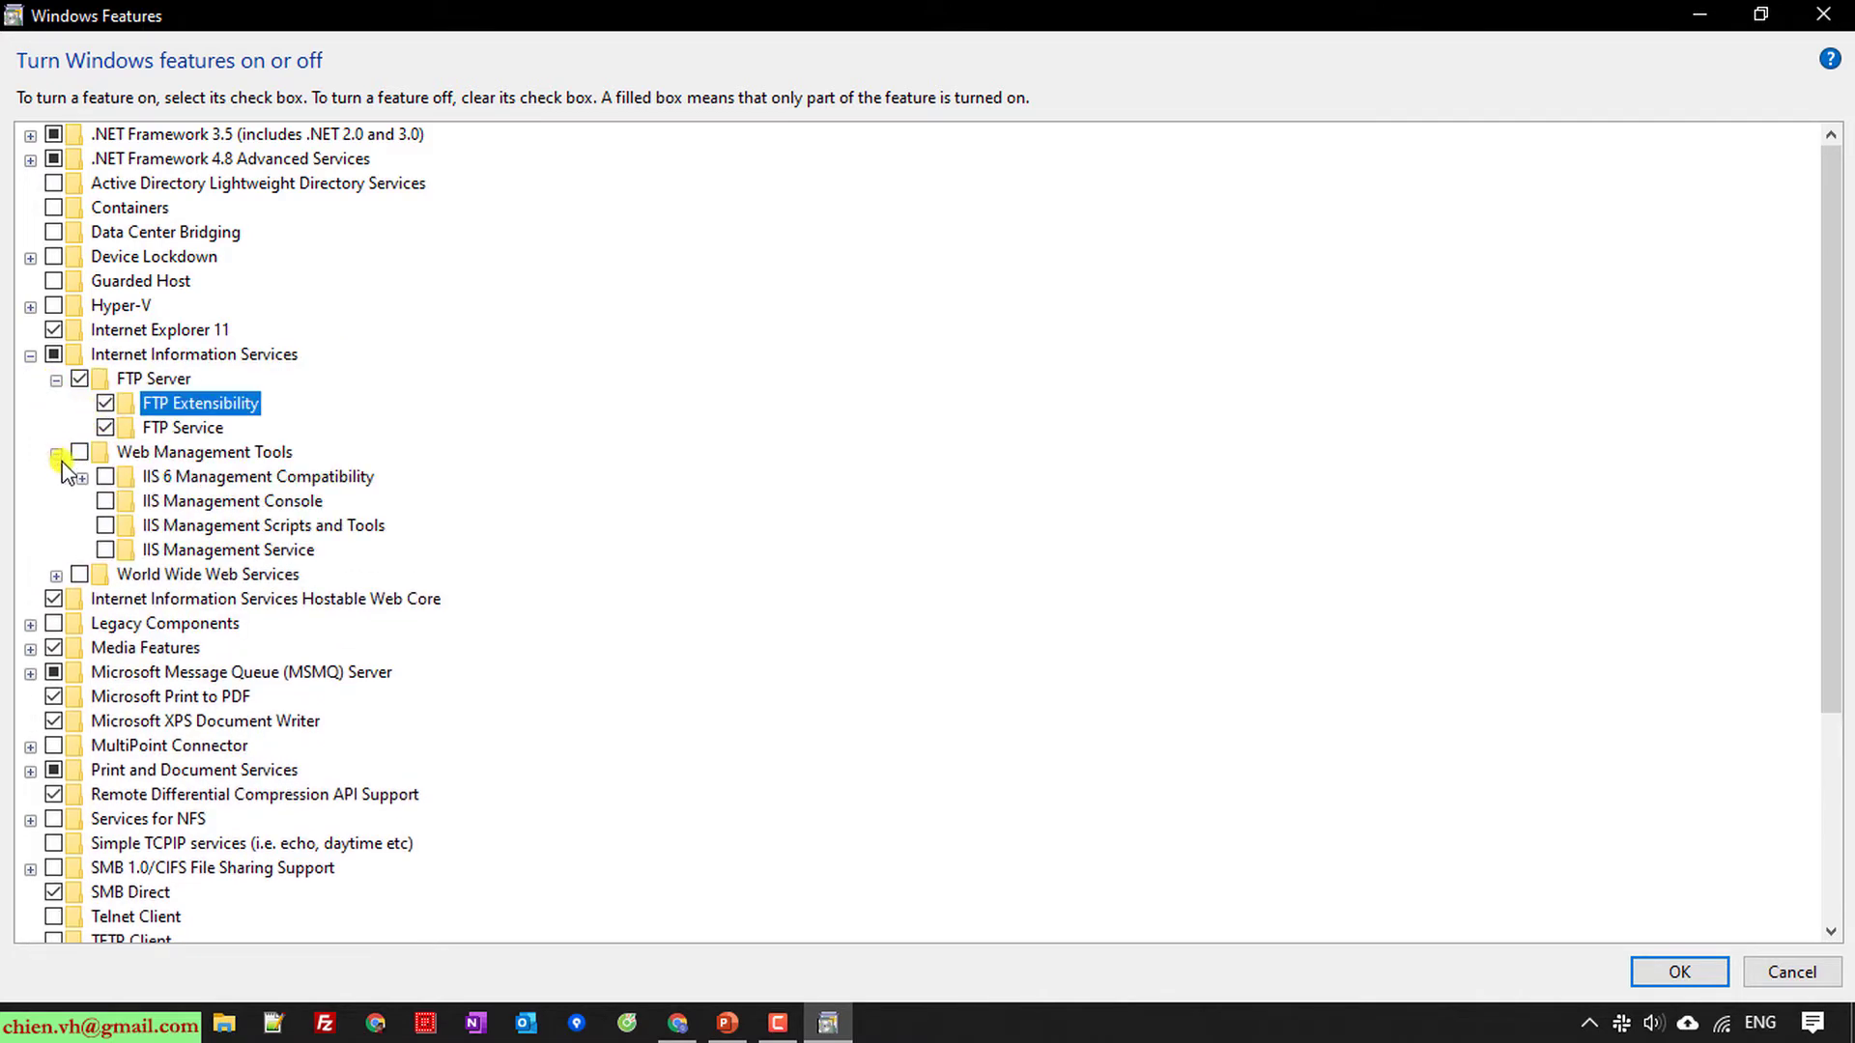
pyautogui.click(74, 451)
pyautogui.click(82, 477)
pyautogui.click(105, 477)
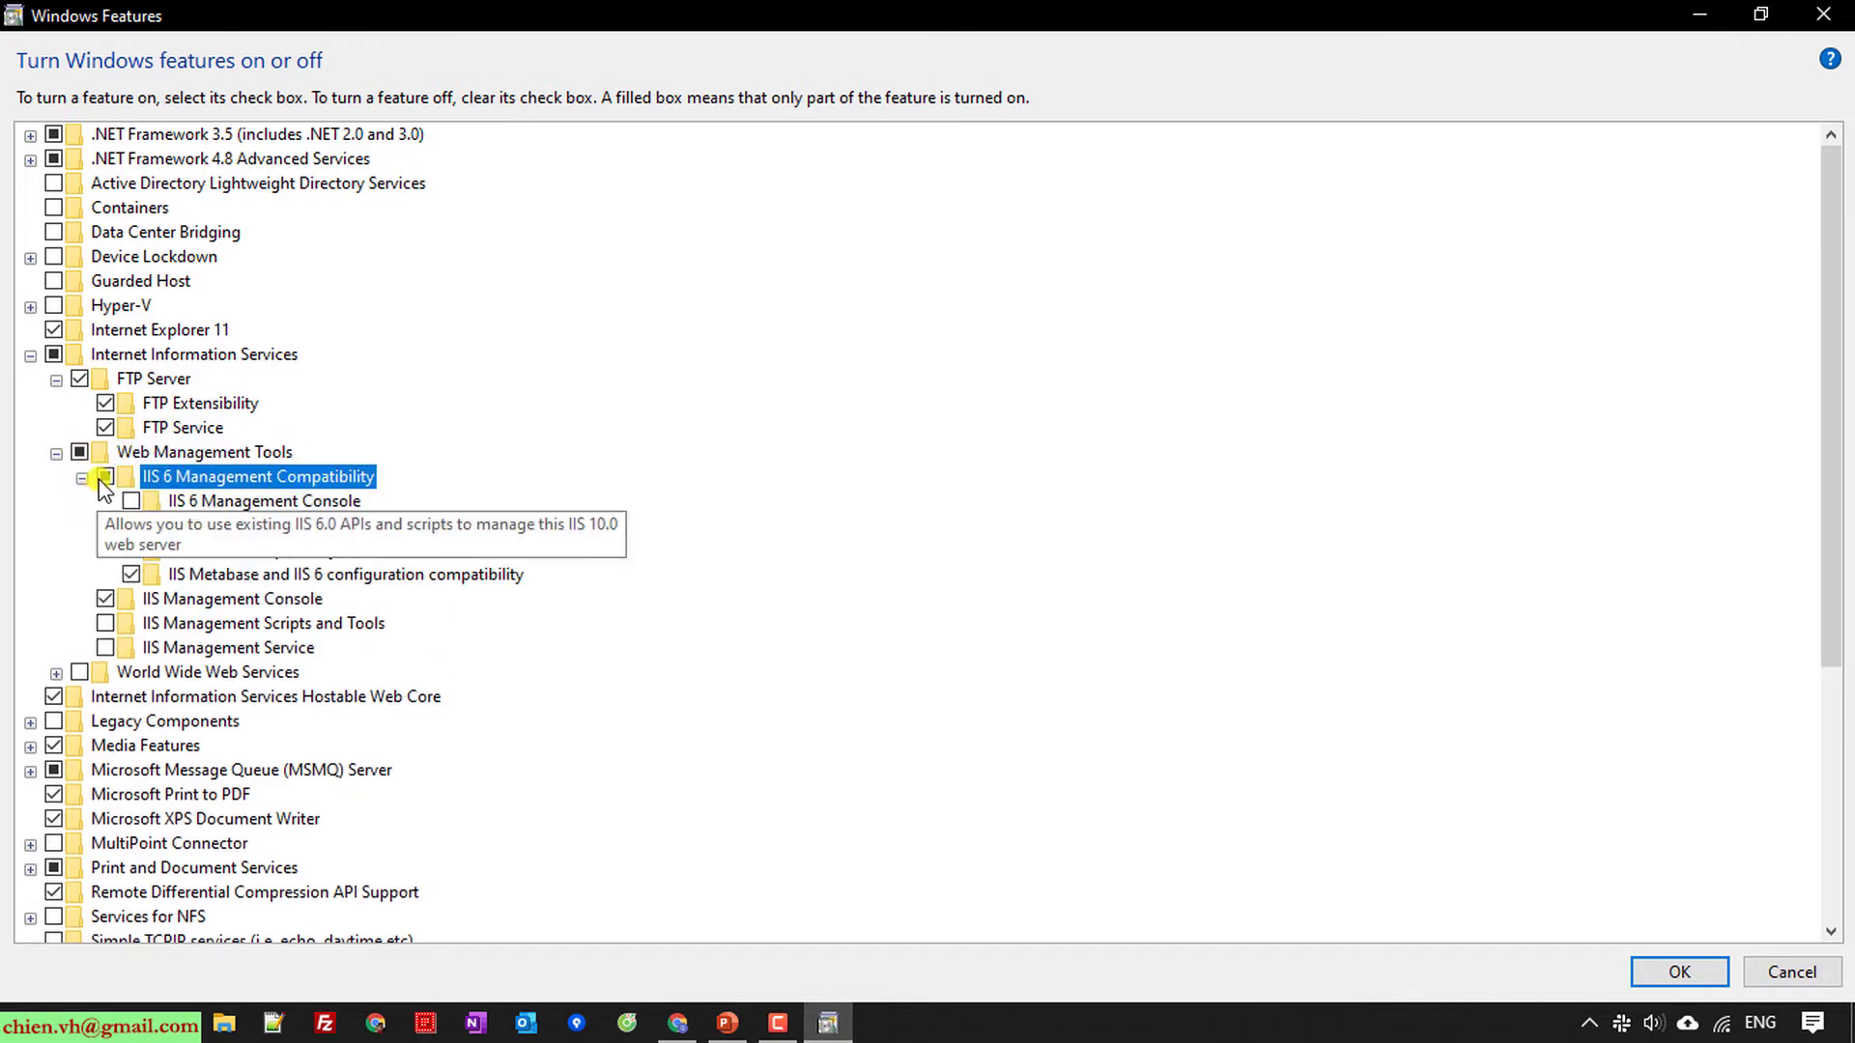
pyautogui.click(132, 502)
pyautogui.click(131, 526)
pyautogui.click(105, 623)
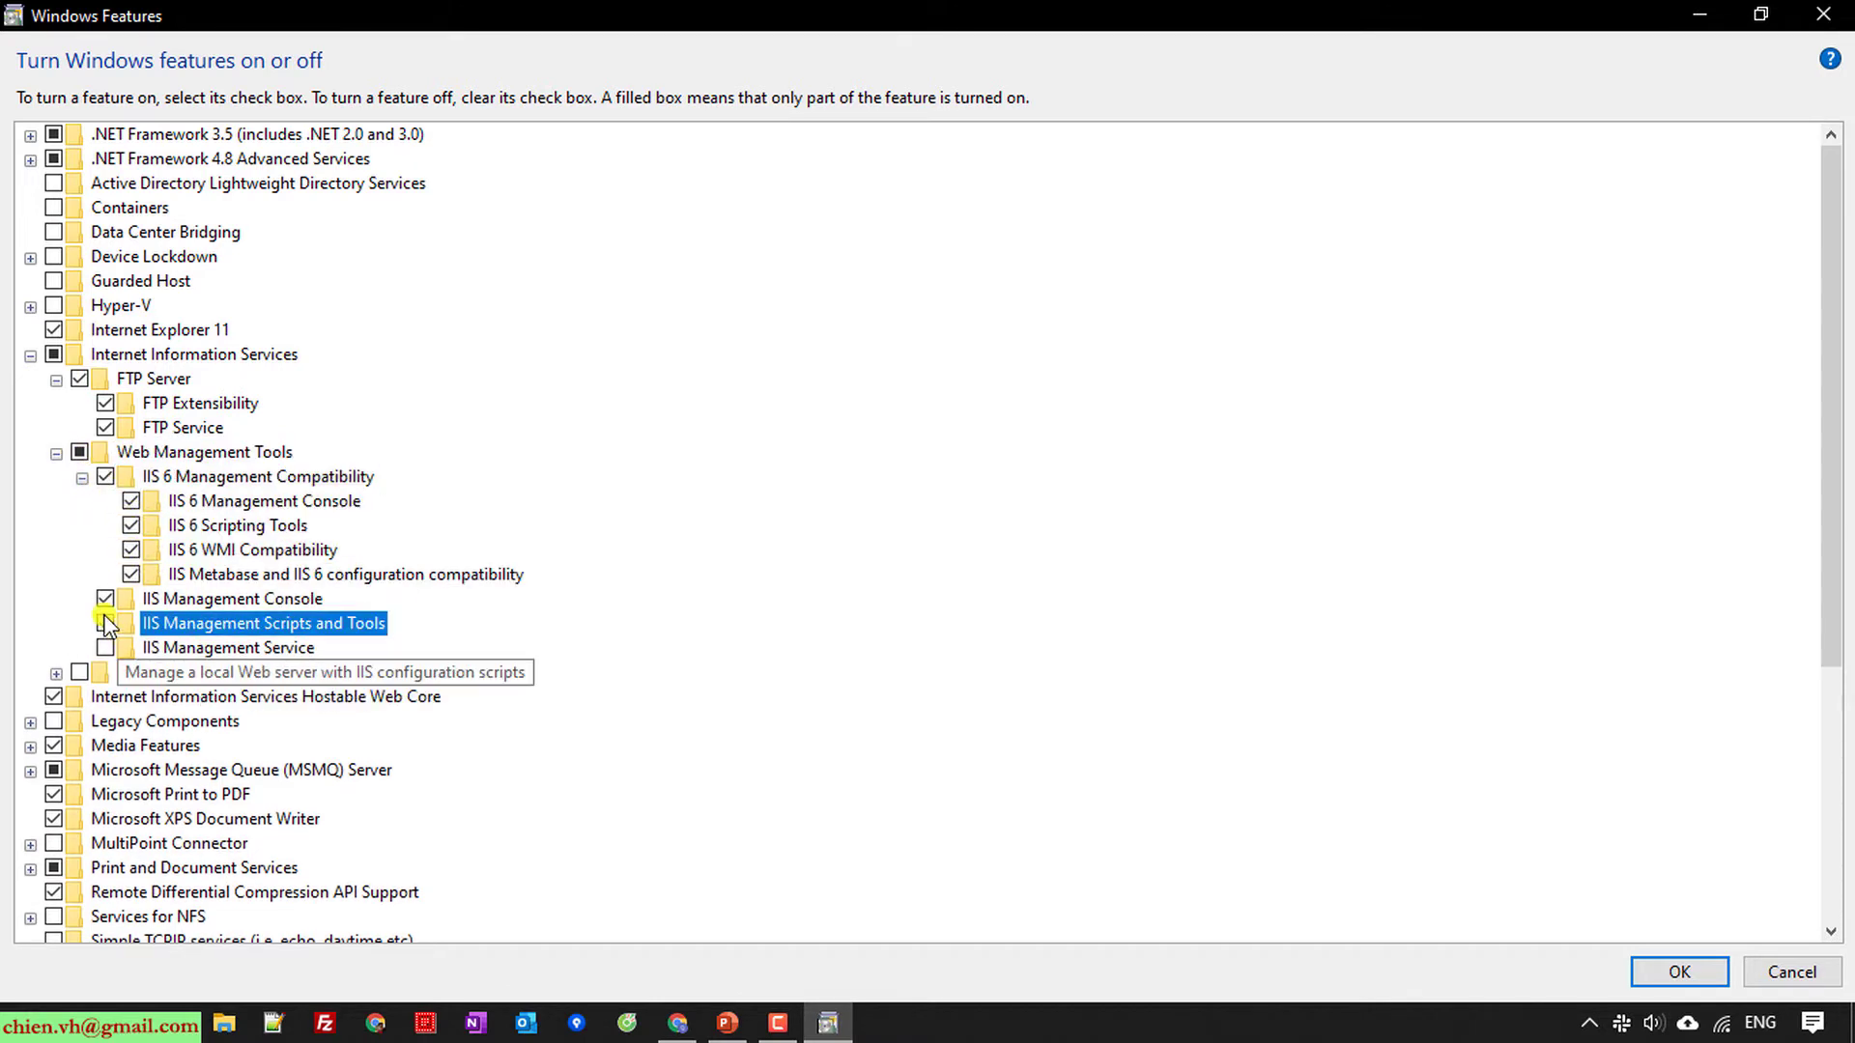
pyautogui.click(105, 647)
# Step: Expand World Wide Web Services and turn it on
pyautogui.scroll(-1, 897, 527)
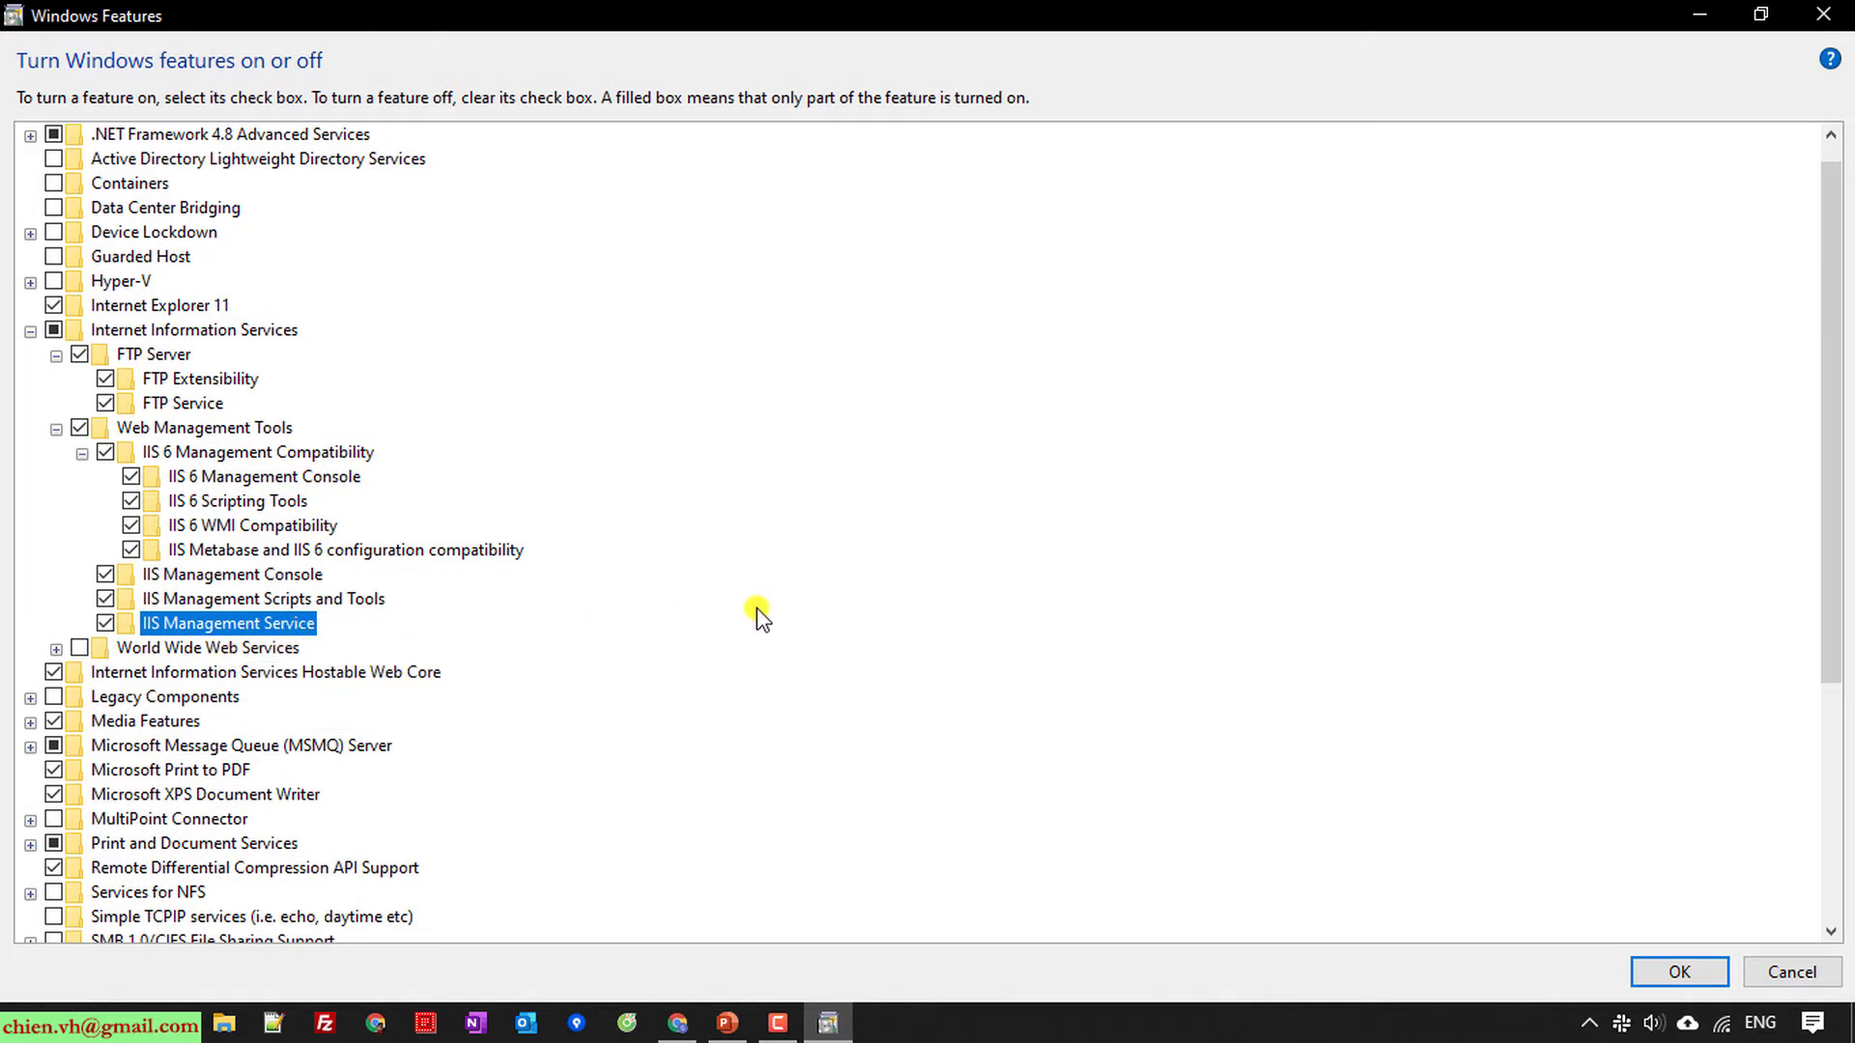
pyautogui.click(56, 648)
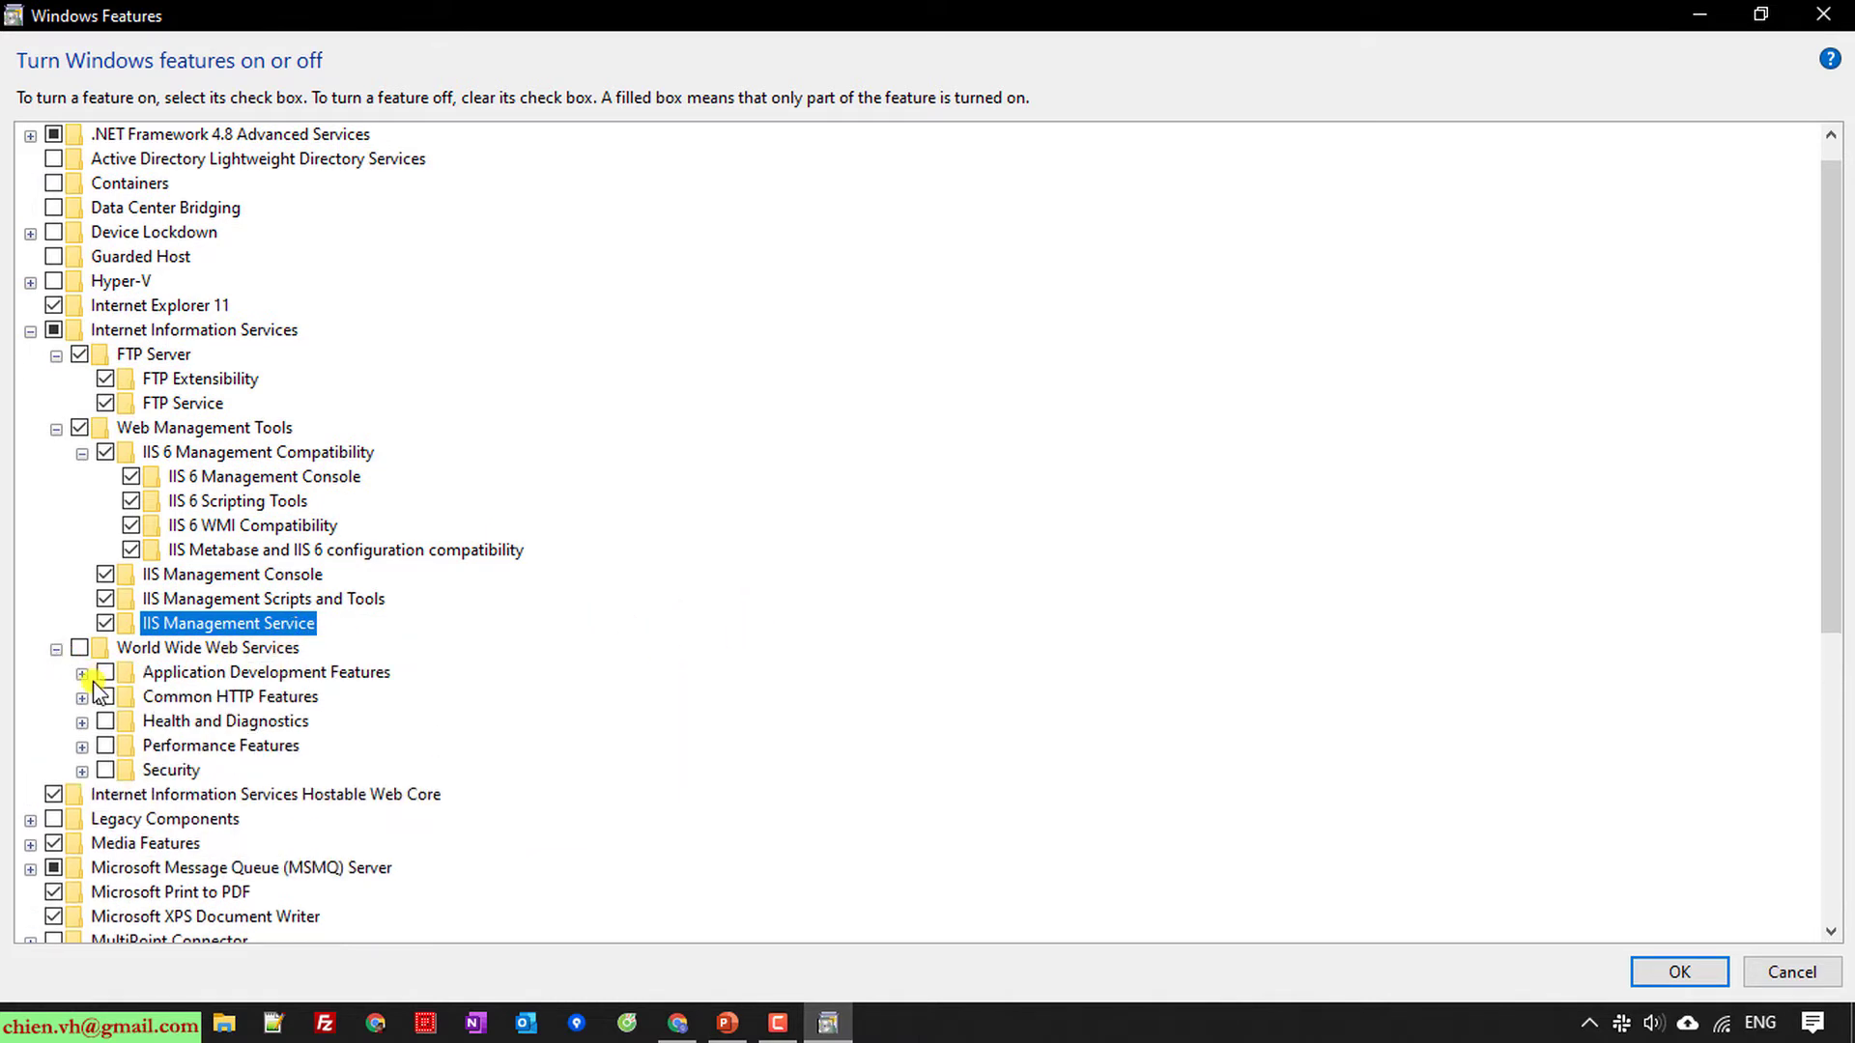
pyautogui.click(81, 649)
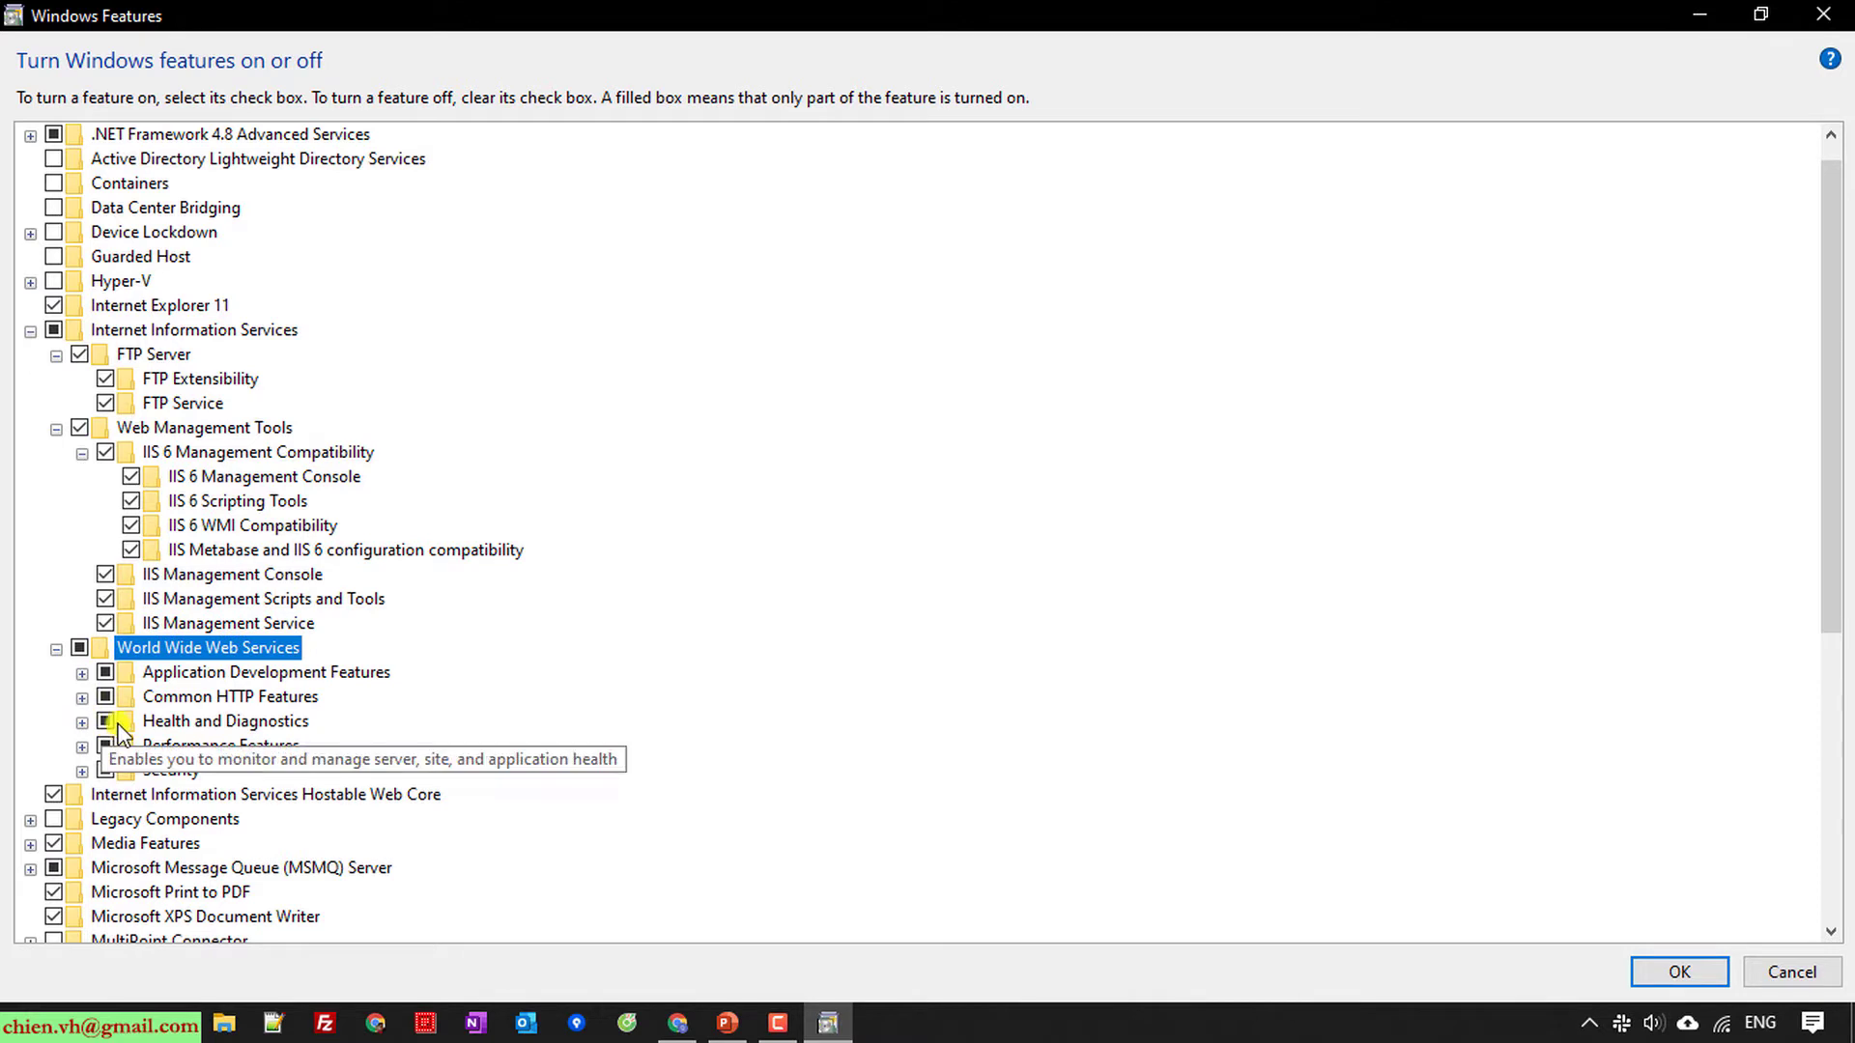
# Step: Enable ASP, ASP.NET 3.5, ASP.NET 4.8, Server-Side Includes, WebSocket Protocol and Application Initialization
pyautogui.click(81, 674)
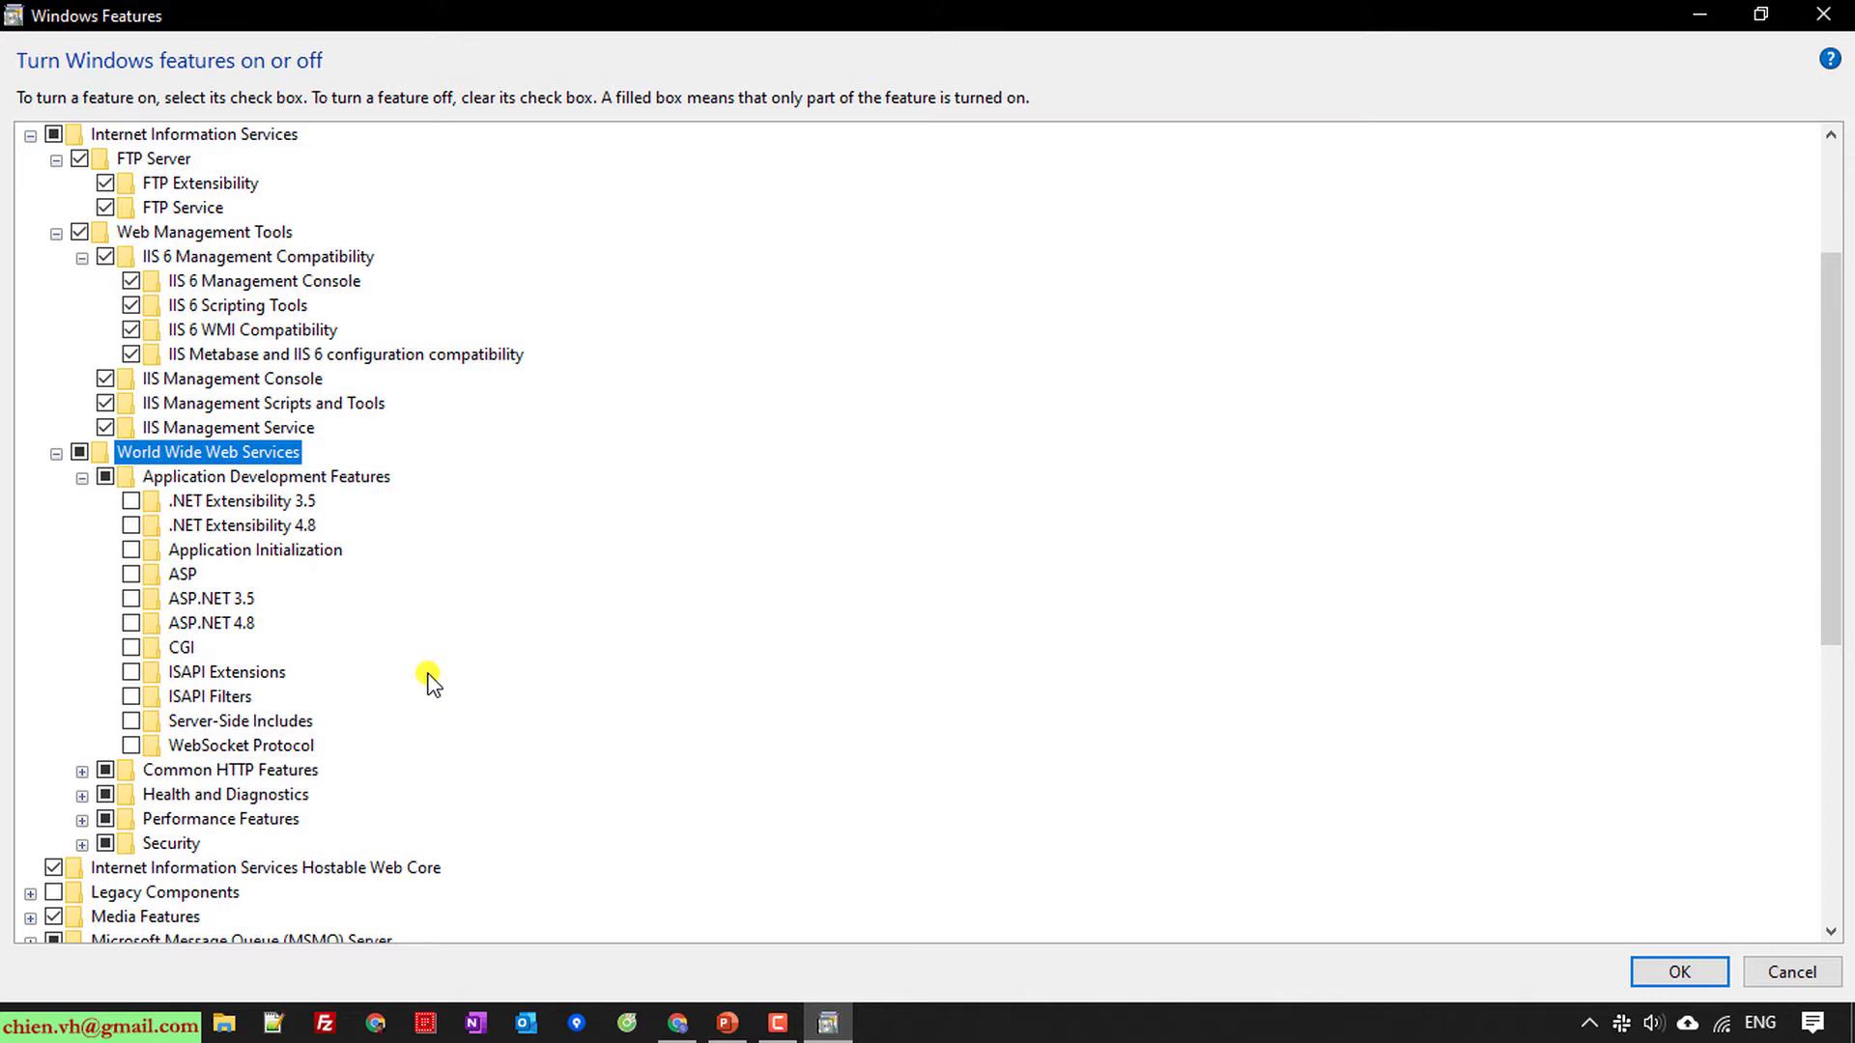
pyautogui.click(155, 576)
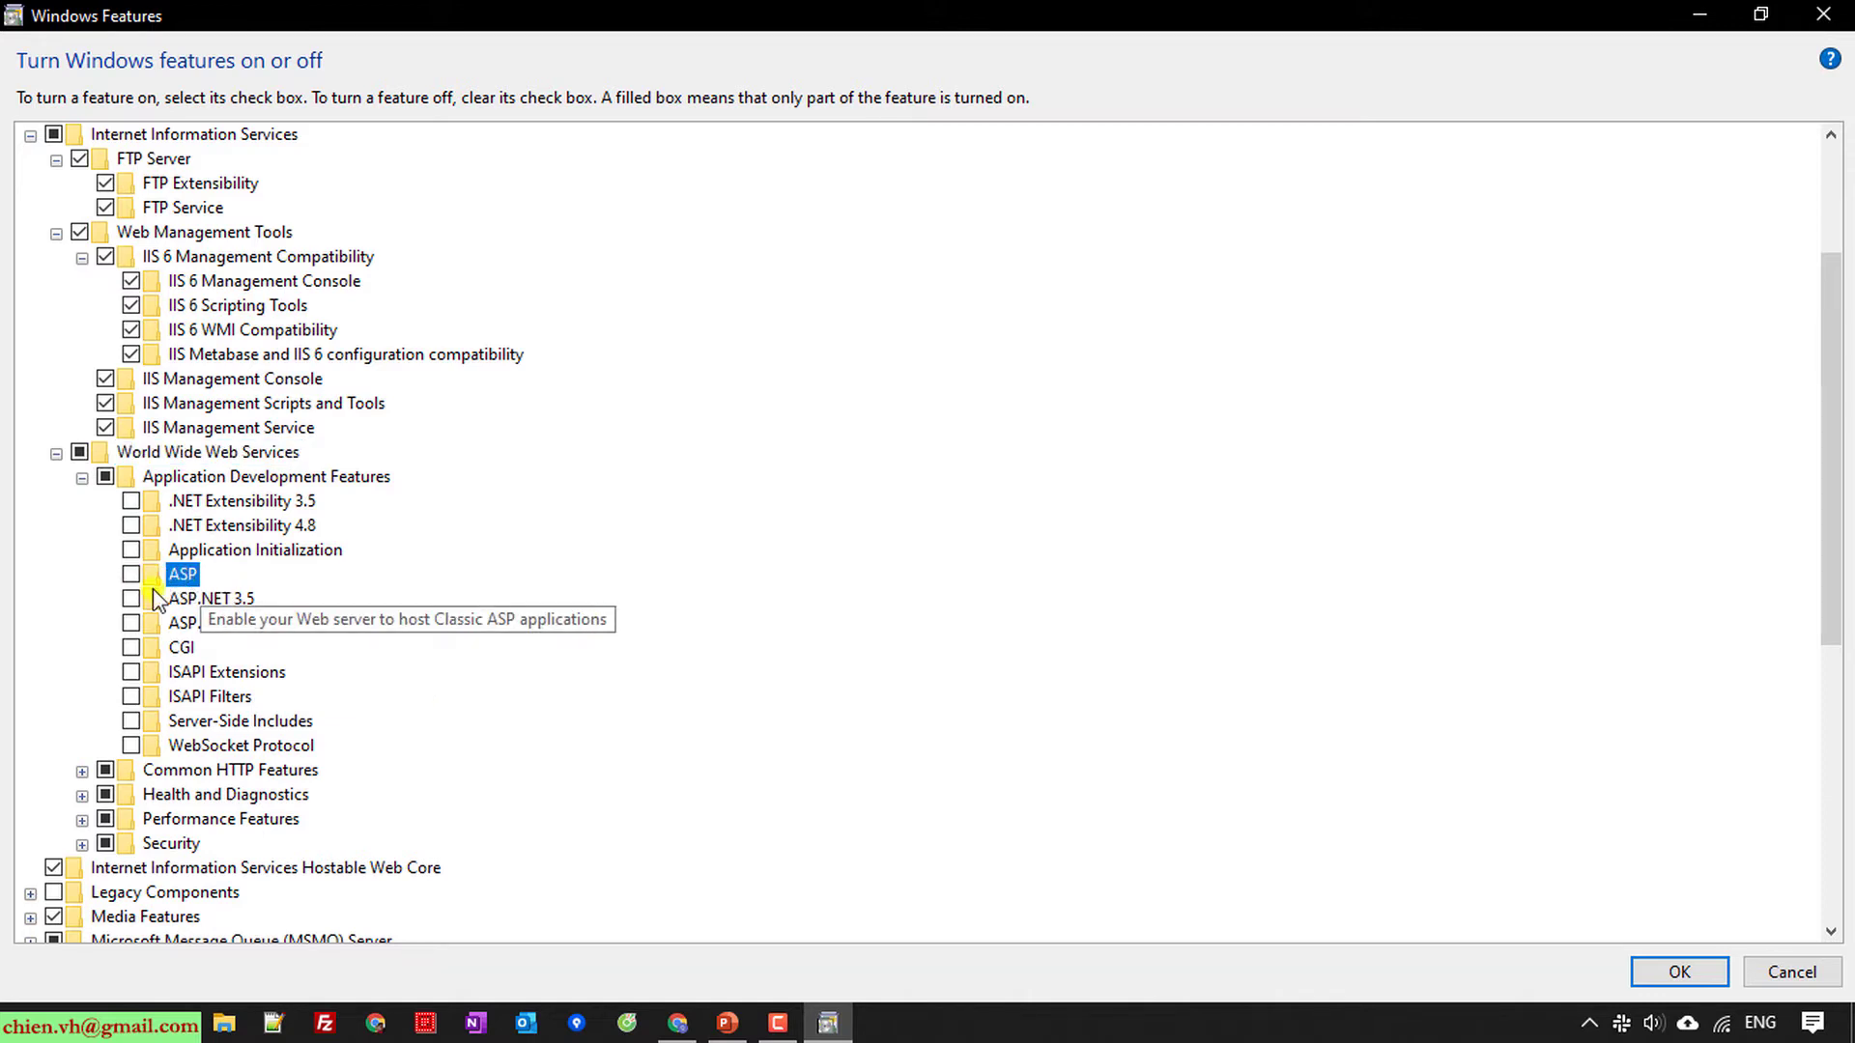
pyautogui.click(132, 574)
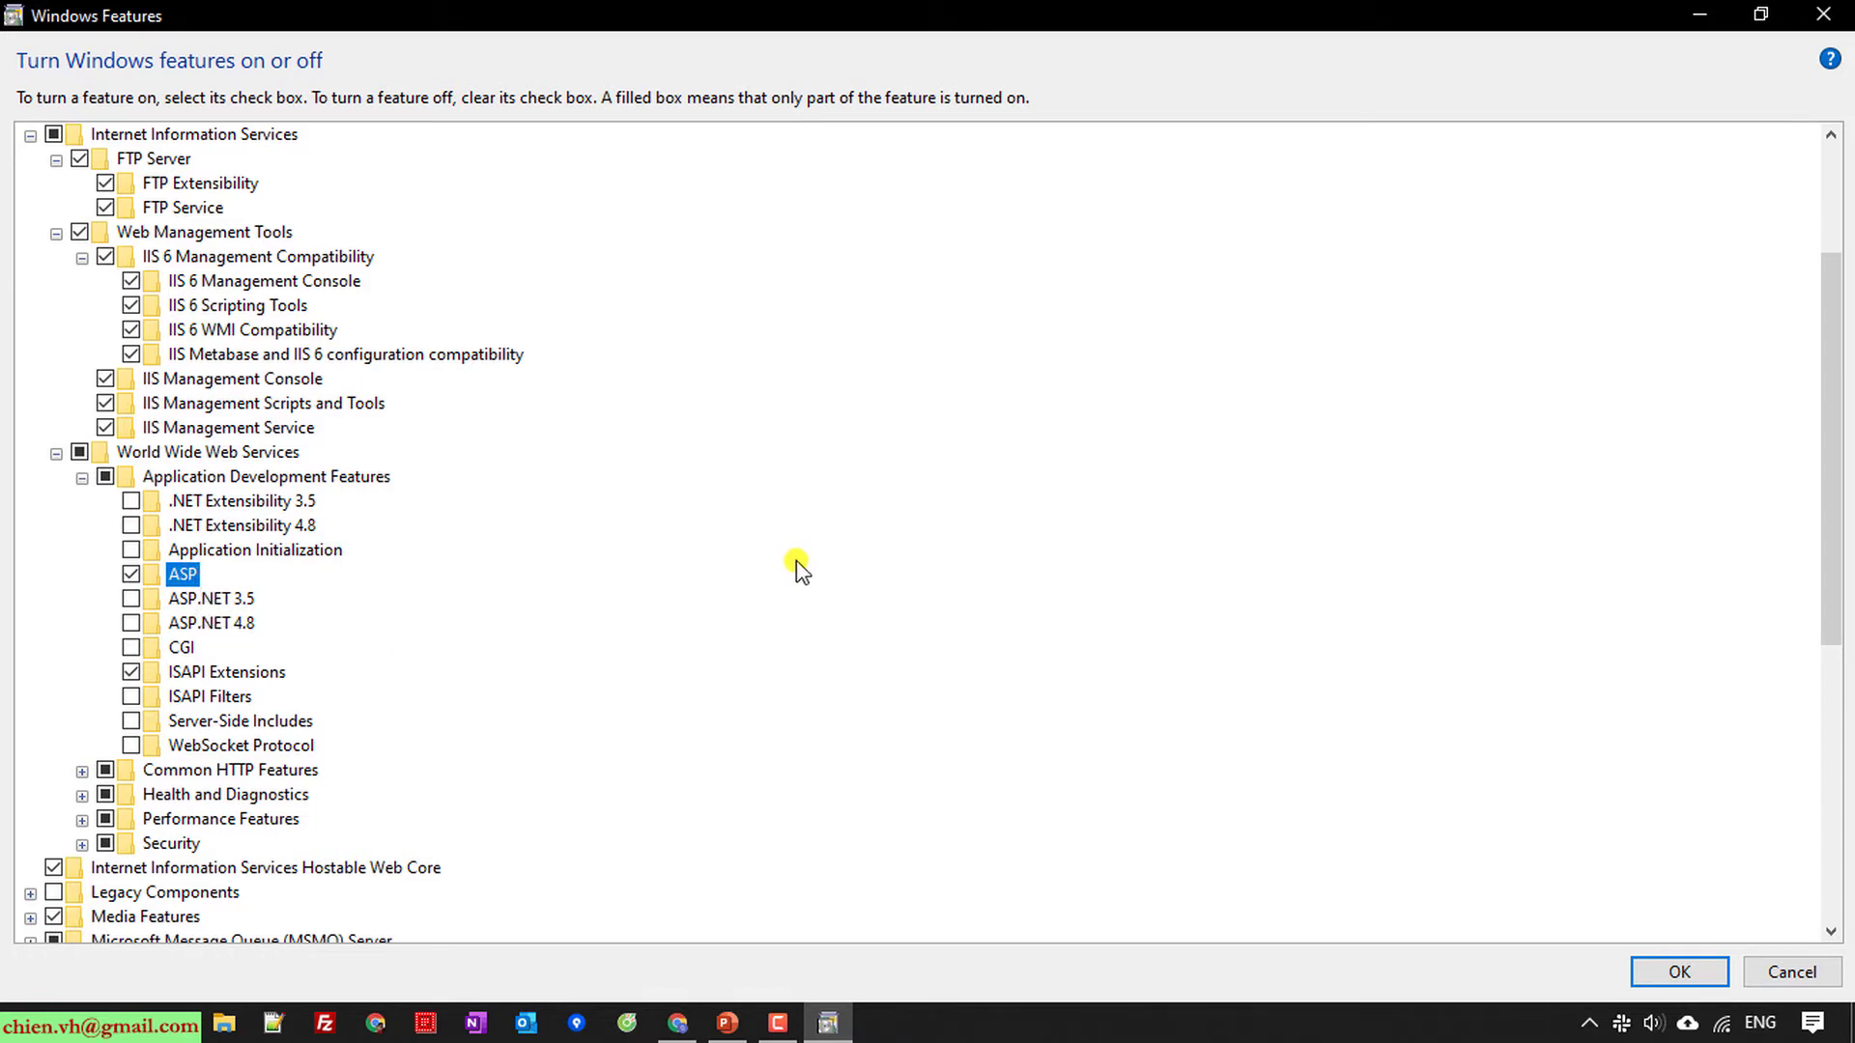
pyautogui.click(130, 598)
pyautogui.click(131, 623)
pyautogui.click(130, 720)
pyautogui.click(132, 745)
pyautogui.click(130, 550)
# Step: Enable CGI, plus HTTP Redirection and WebDAV Publishing under Common HTTP Features
pyautogui.scroll(-1, 592, 628)
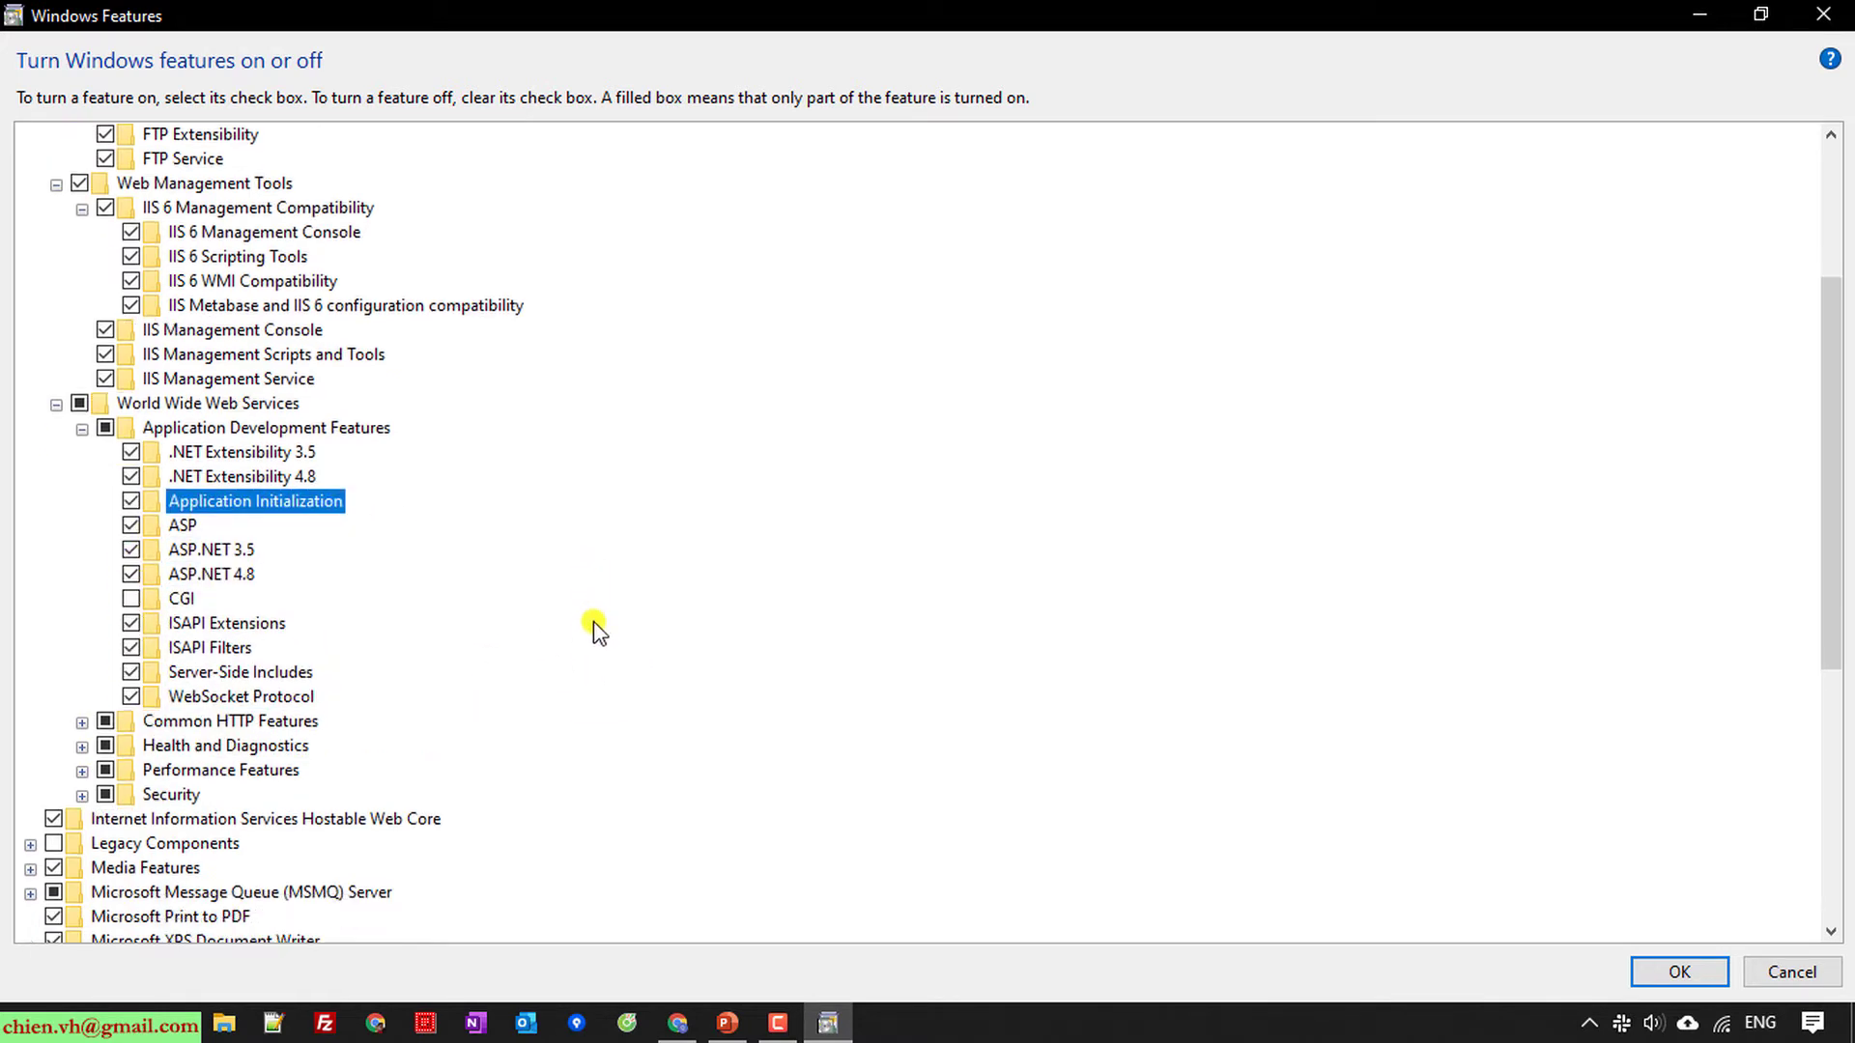
pyautogui.scroll(-1, 592, 638)
pyautogui.click(130, 549)
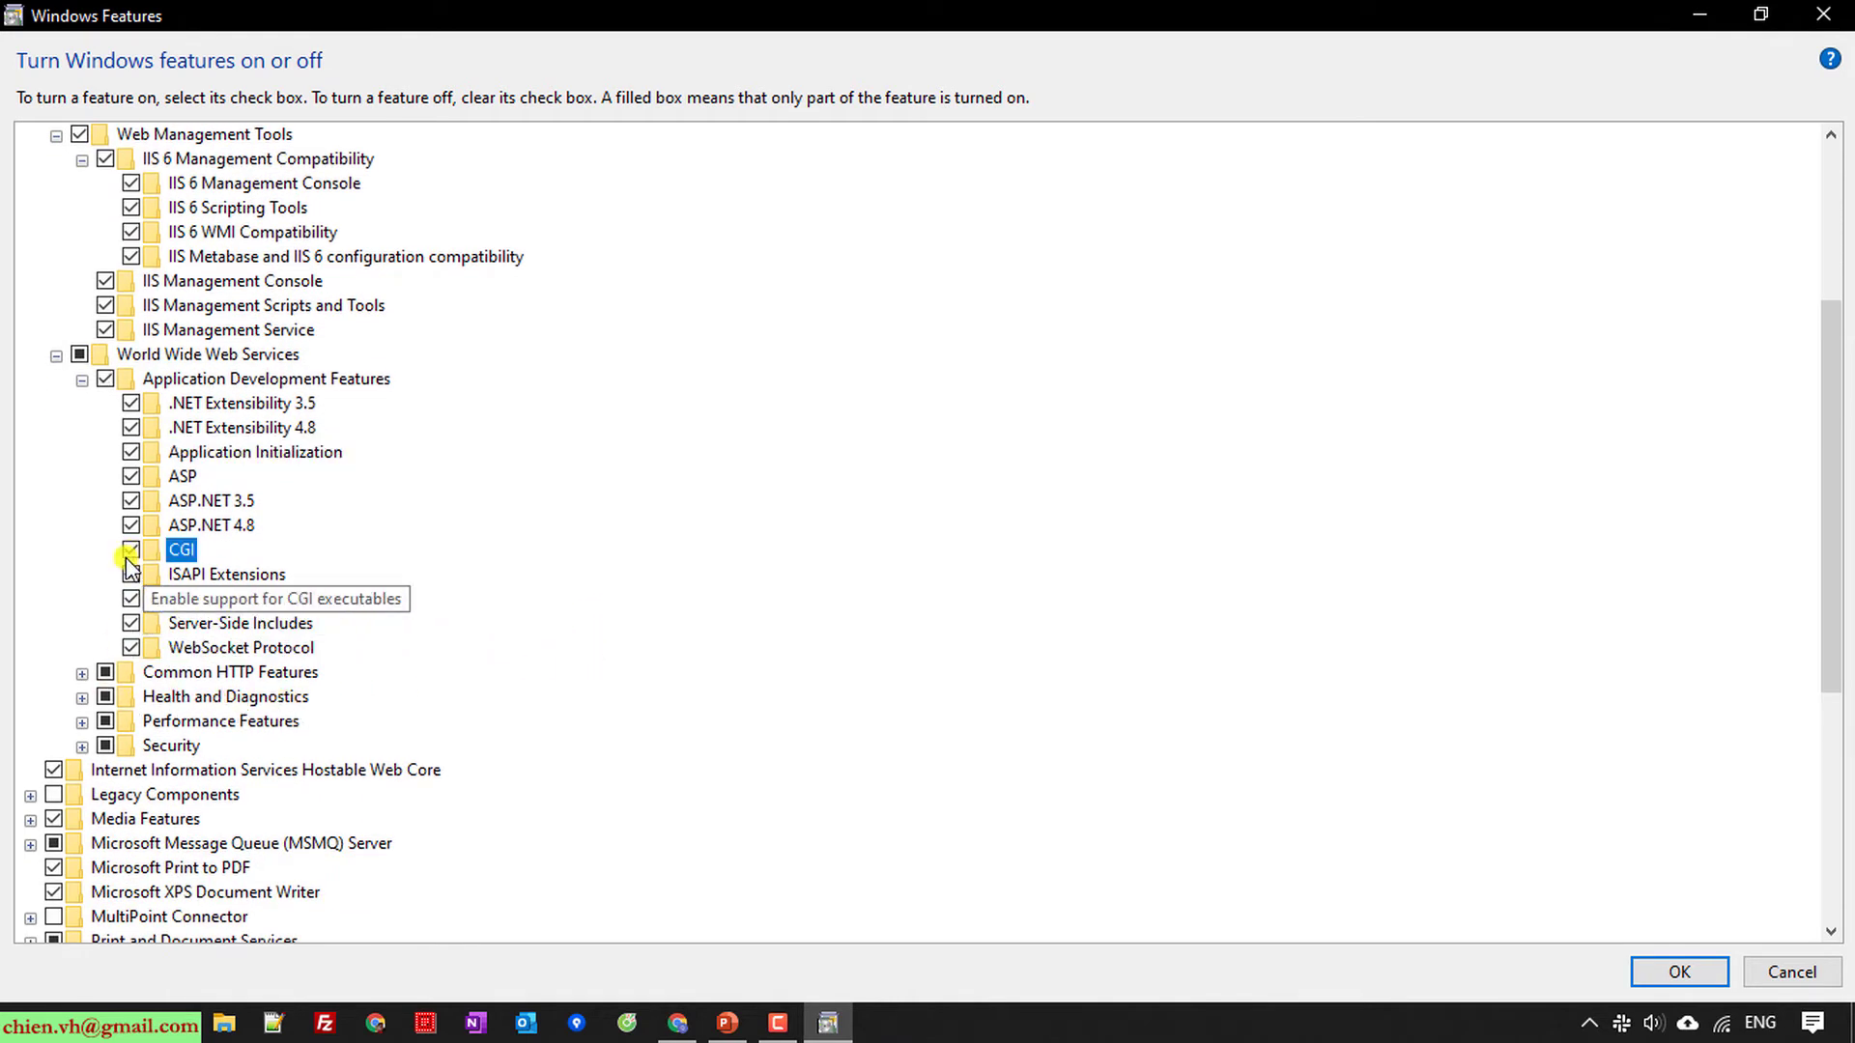
pyautogui.click(82, 673)
pyautogui.click(131, 770)
pyautogui.click(131, 818)
# Step: Enable Custom Logging, Logging Tools, ODBC Logging, Request Monitor and Tracing under Health and Diagnostics
pyautogui.scroll(-1, 133, 829)
pyautogui.click(82, 771)
pyautogui.click(130, 793)
pyautogui.scroll(-1, 133, 829)
pyautogui.click(130, 794)
pyautogui.click(130, 819)
pyautogui.click(131, 842)
pyautogui.click(131, 867)
# Step: Enable Dynamic Content Compression under Performance Features
pyautogui.scroll(-2, 816, 667)
pyautogui.click(83, 743)
pyautogui.scroll(-1, 145, 748)
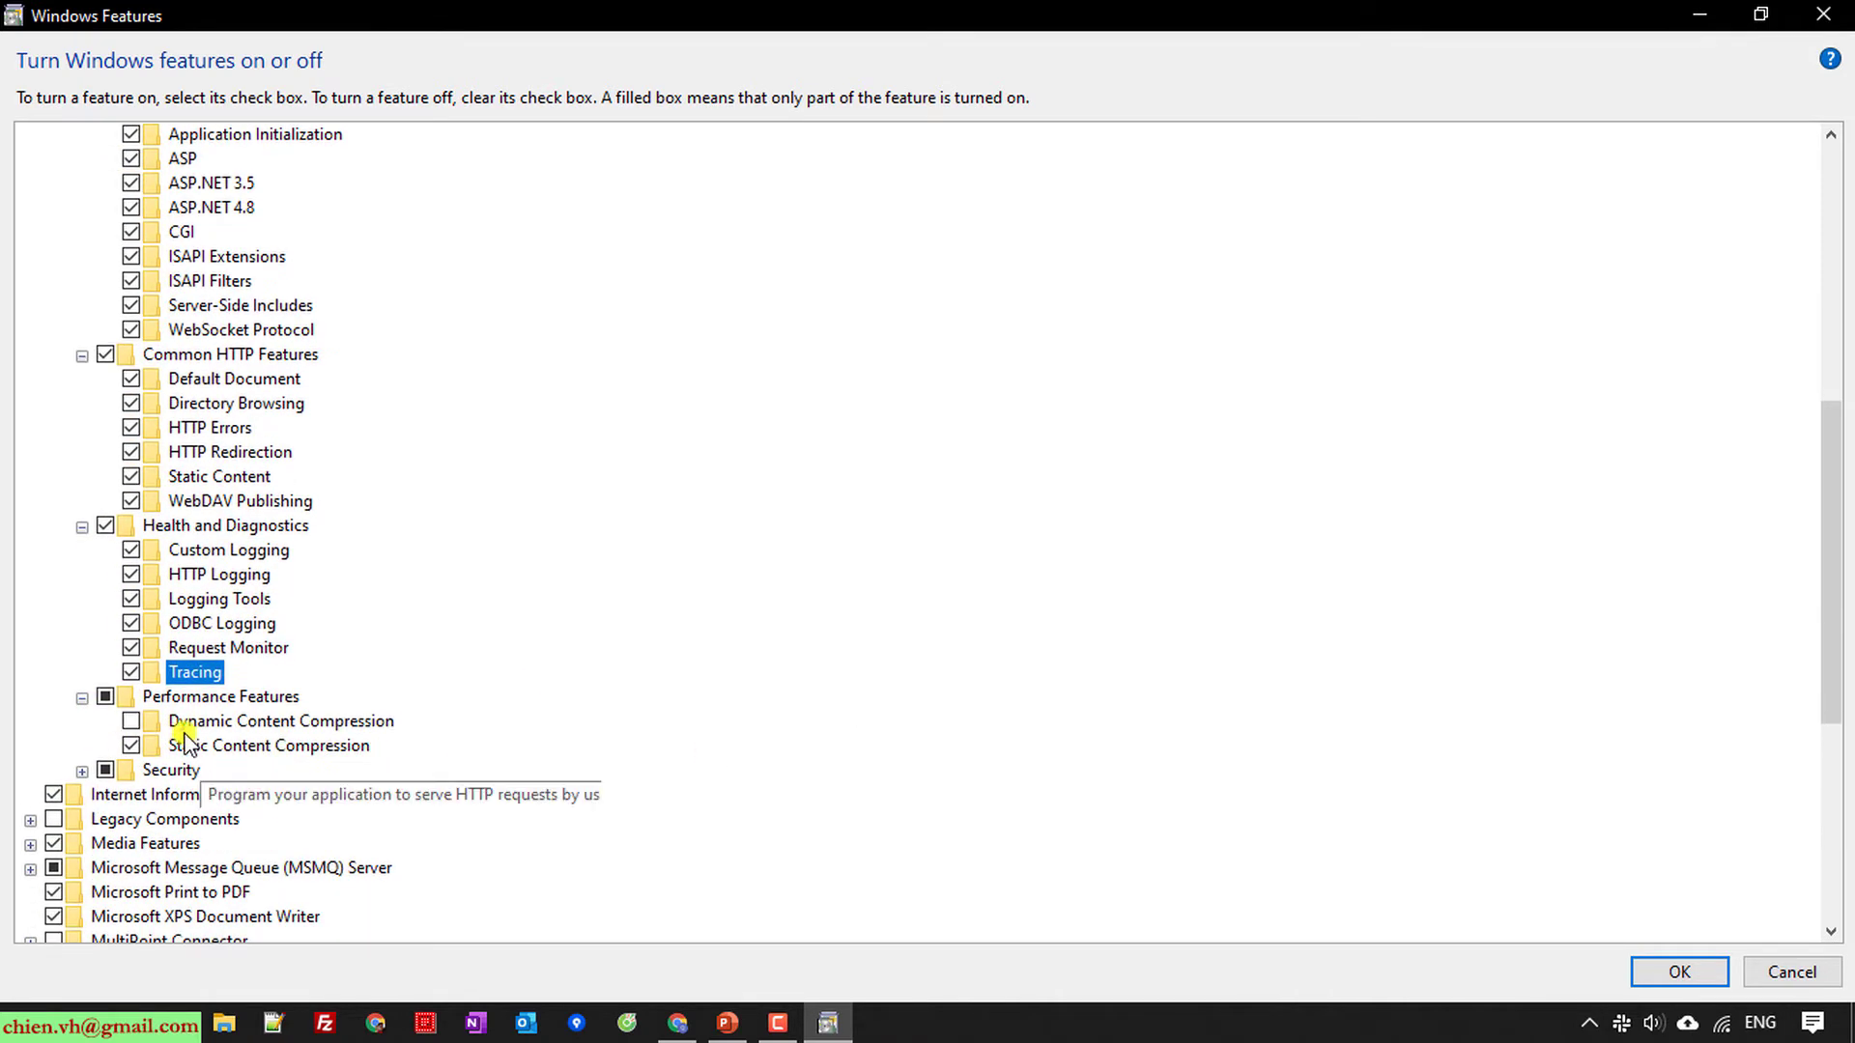
pyautogui.click(131, 721)
# Step: Under Security, enable Basic, Centralized SSL, Client Certificate Mapping, Digest and IIS Client Certificate Mapping authentication
pyautogui.click(82, 769)
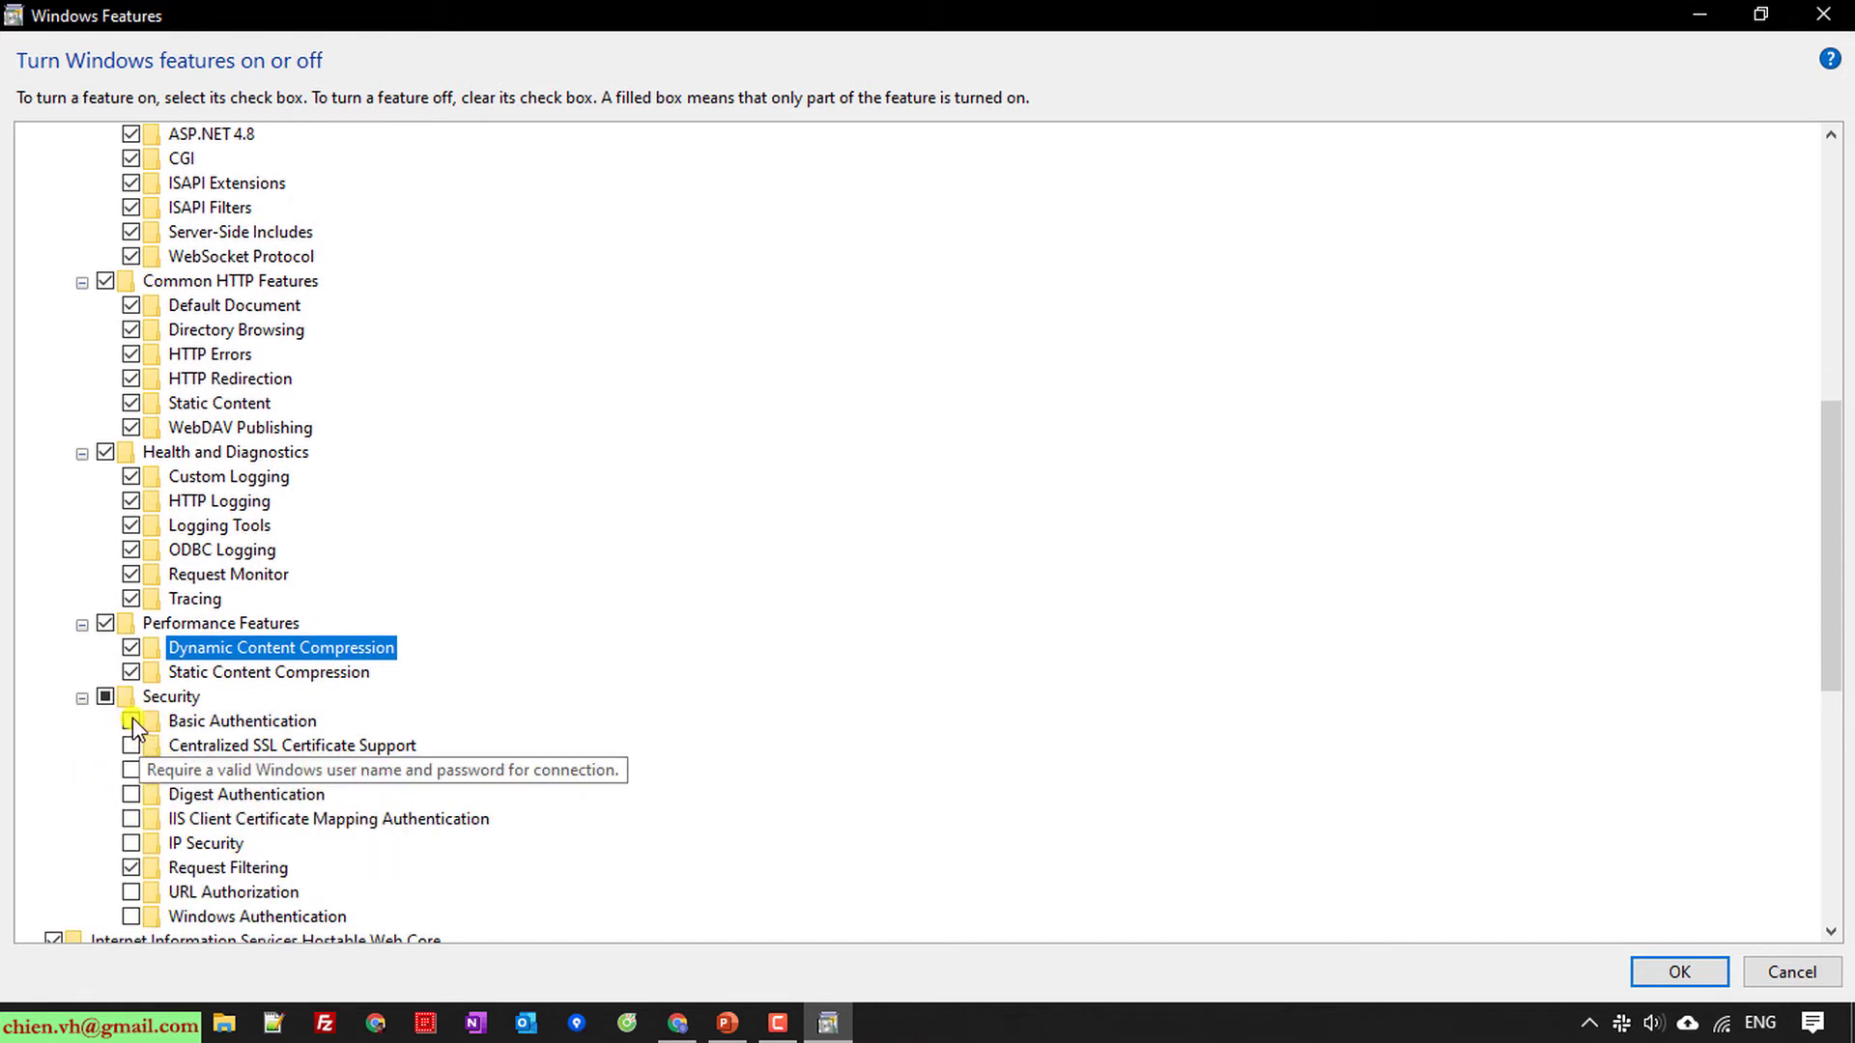
pyautogui.click(106, 696)
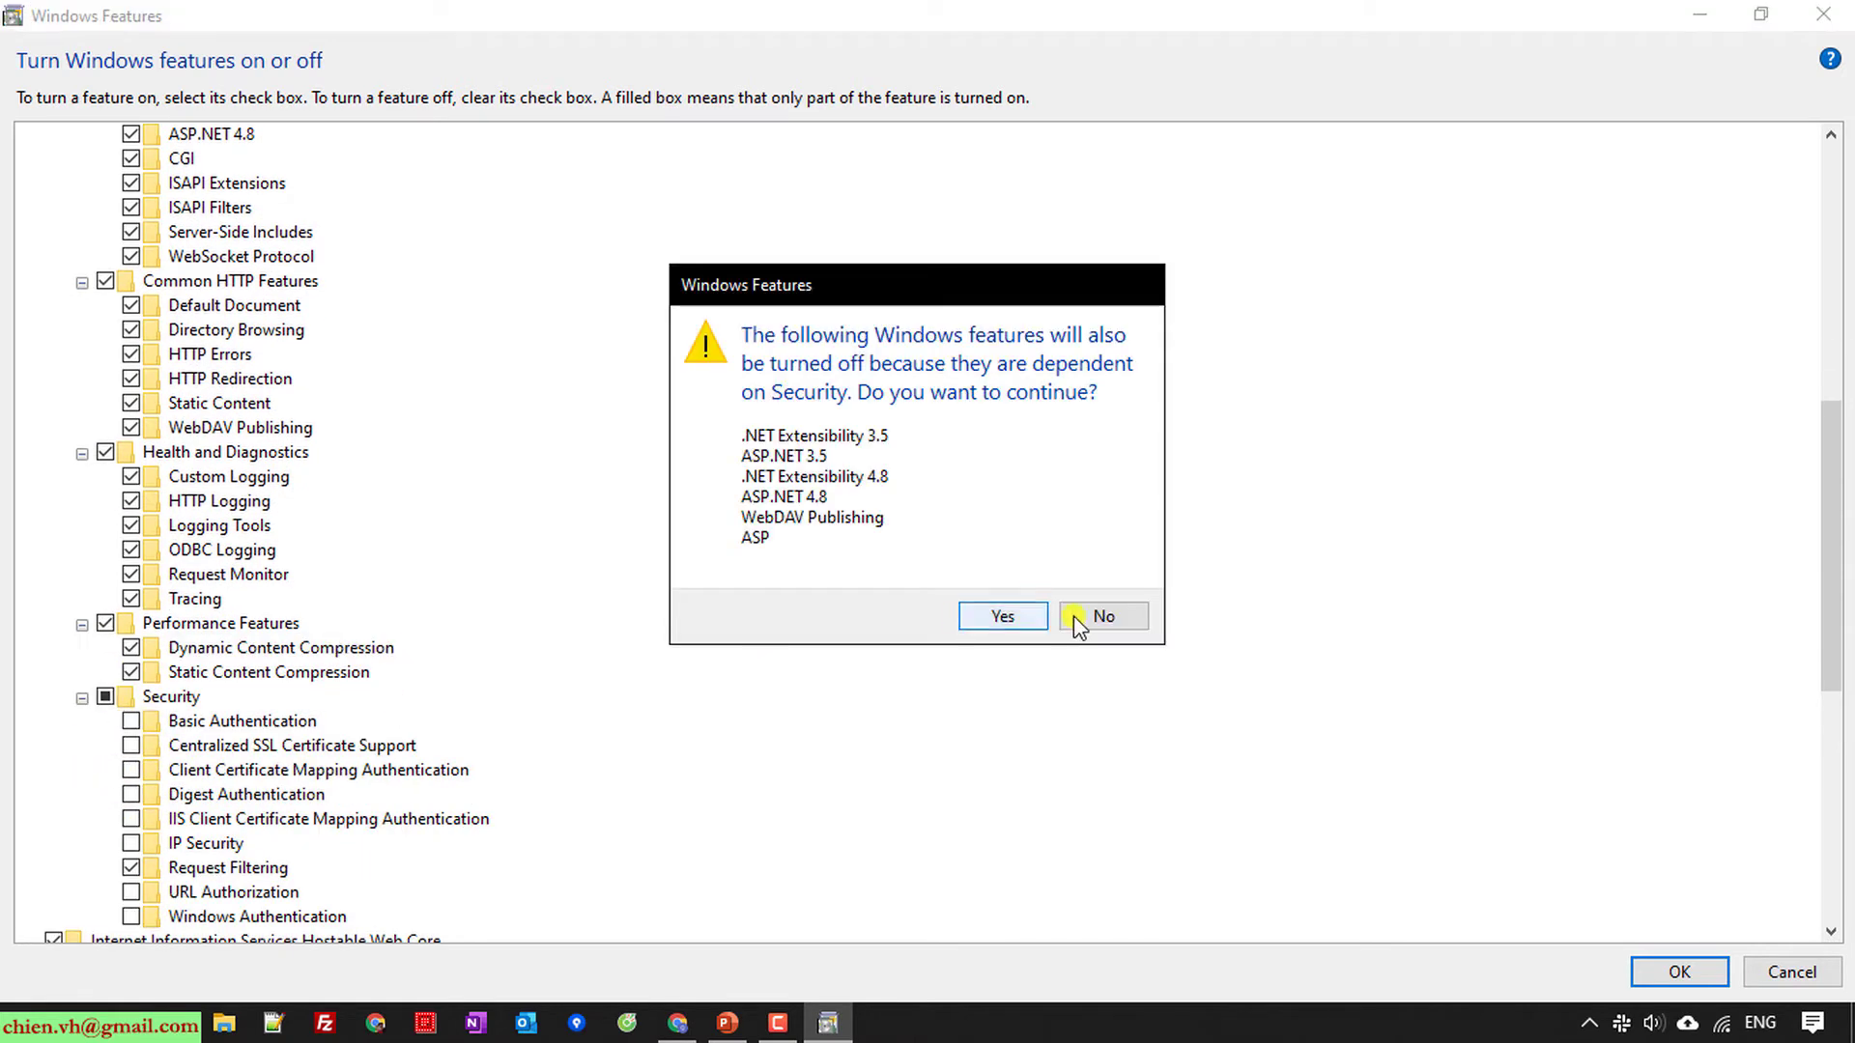
pyautogui.click(1091, 616)
pyautogui.click(130, 721)
pyautogui.click(130, 744)
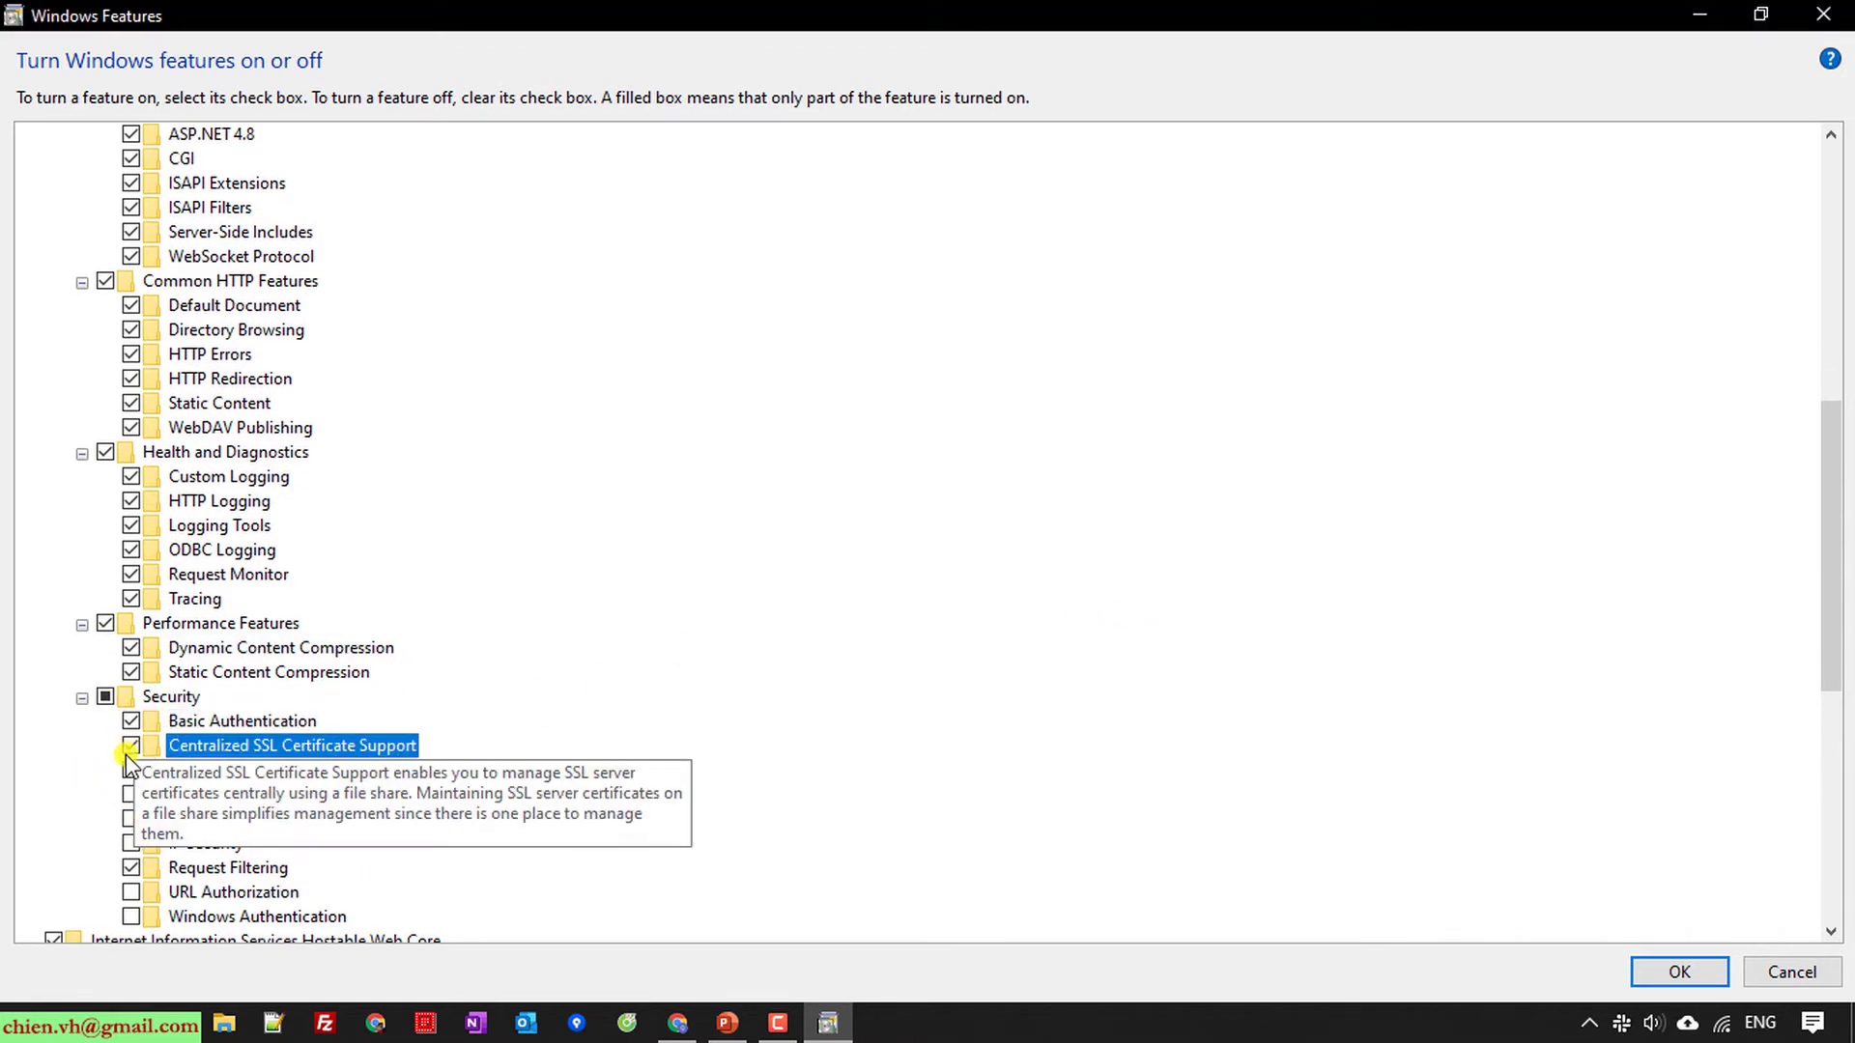
pyautogui.click(130, 770)
pyautogui.click(131, 794)
pyautogui.click(130, 818)
# Step: Enable IP Security, URL Authorization and Windows Authentication to complete the Security group
pyautogui.scroll(-1, 154, 869)
pyautogui.click(130, 770)
pyautogui.click(130, 818)
pyautogui.click(130, 842)
pyautogui.scroll(-5, 1056, 646)
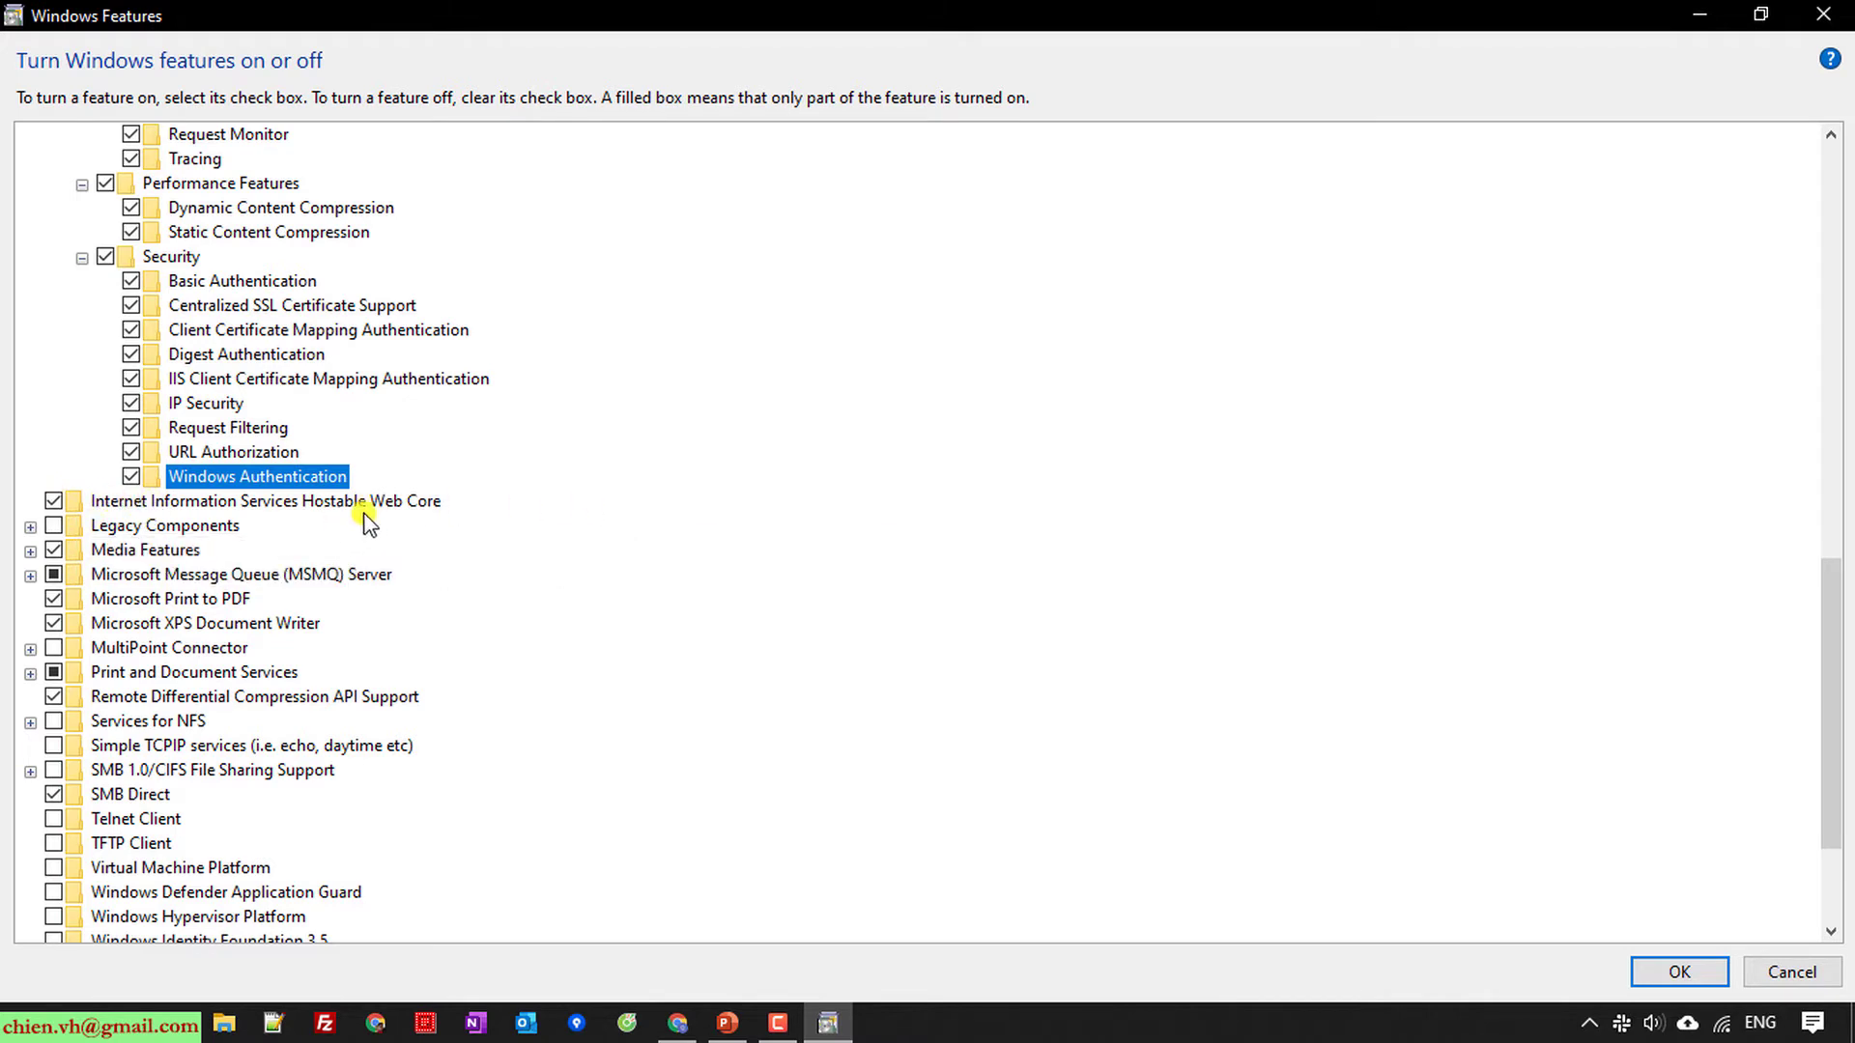
pyautogui.scroll(-2, 452, 504)
pyautogui.scroll(-1, 452, 505)
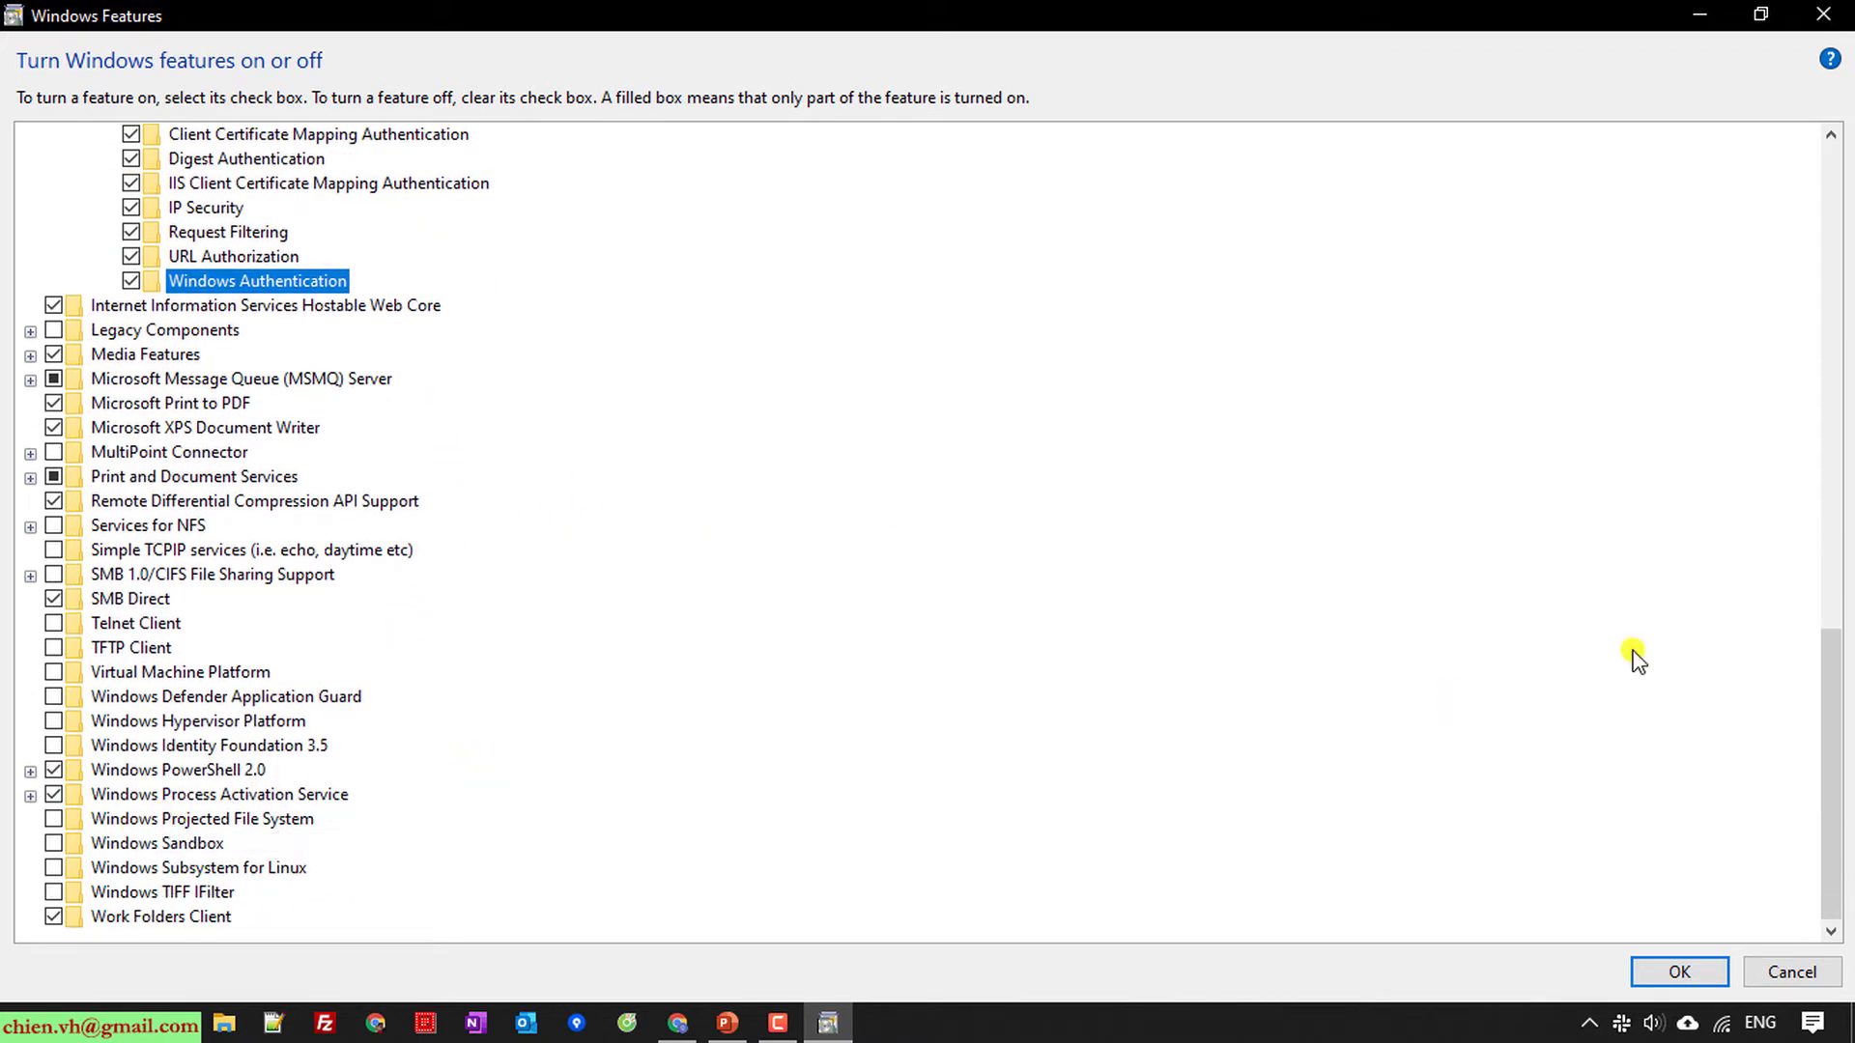
# Step: Enable WCF HTTP Activation under .NET 3.5 and 4.8 Advanced Services, then apply all feature changes
pyautogui.moveTo(1829, 772); pyautogui.dragTo(1834, 246)
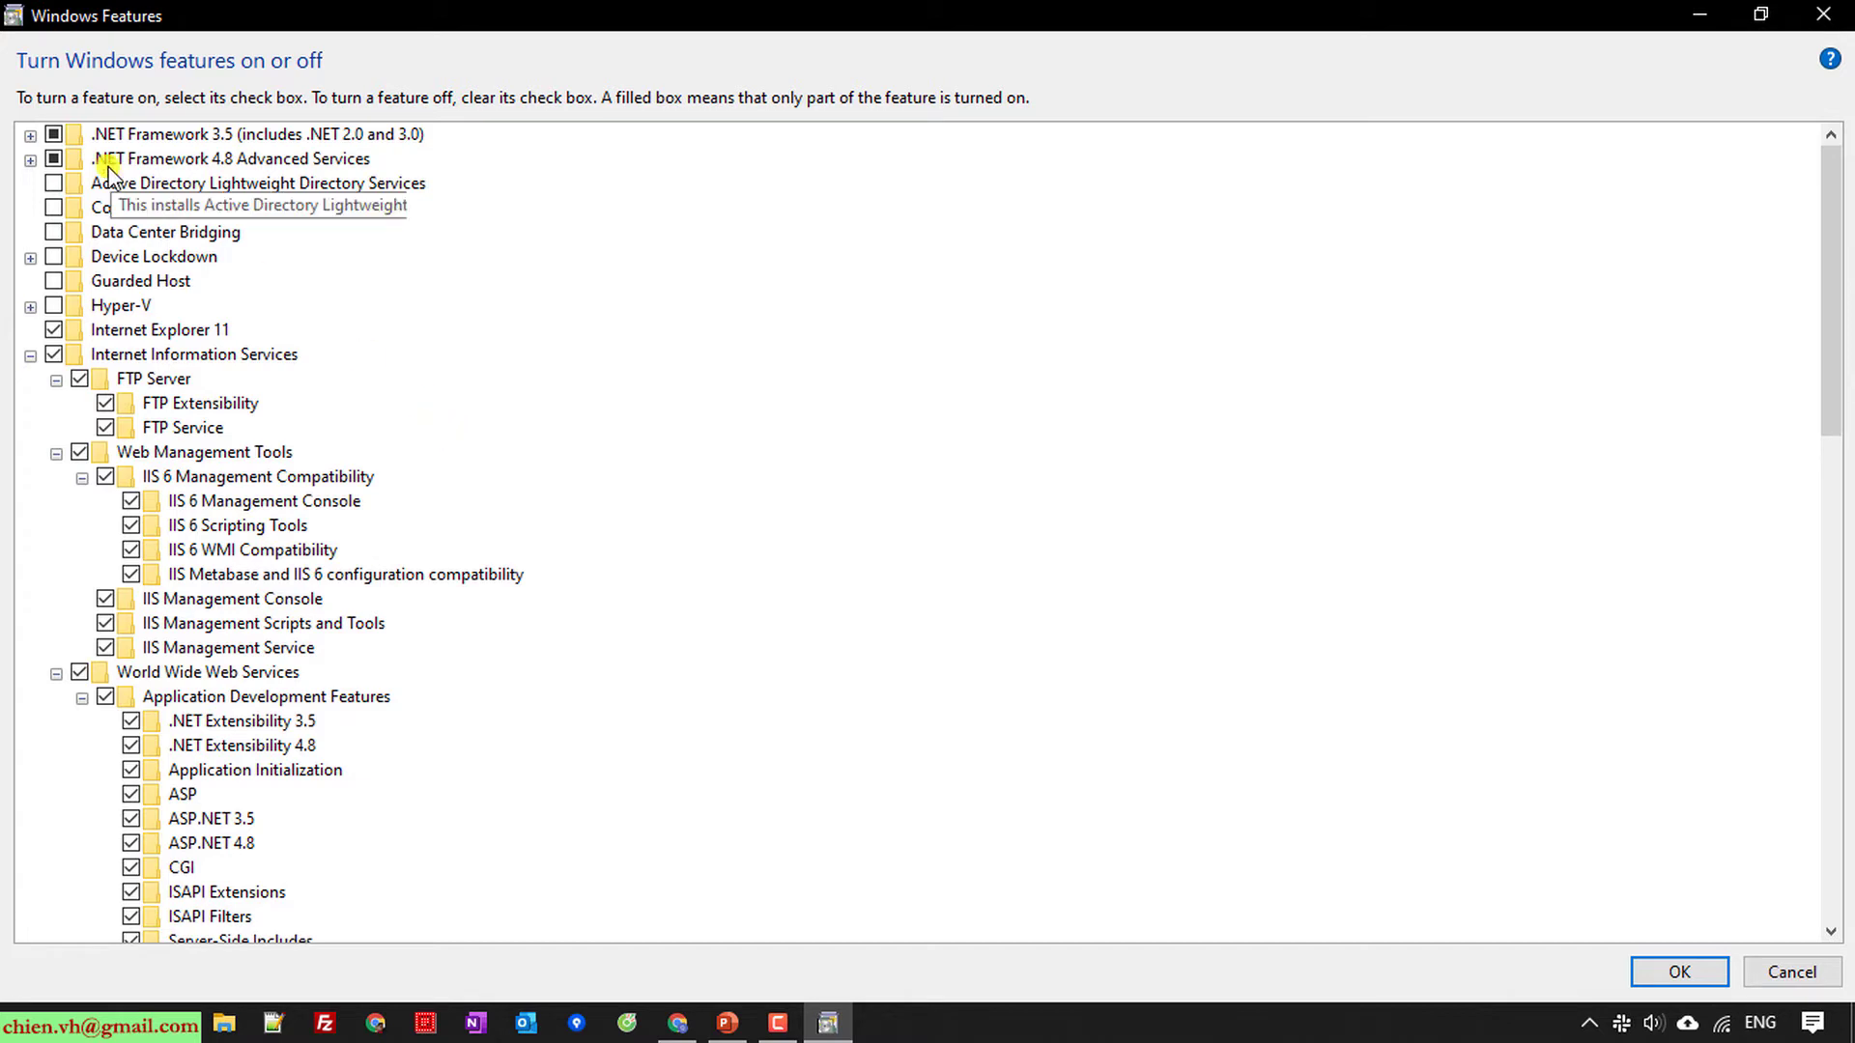
pyautogui.click(30, 135)
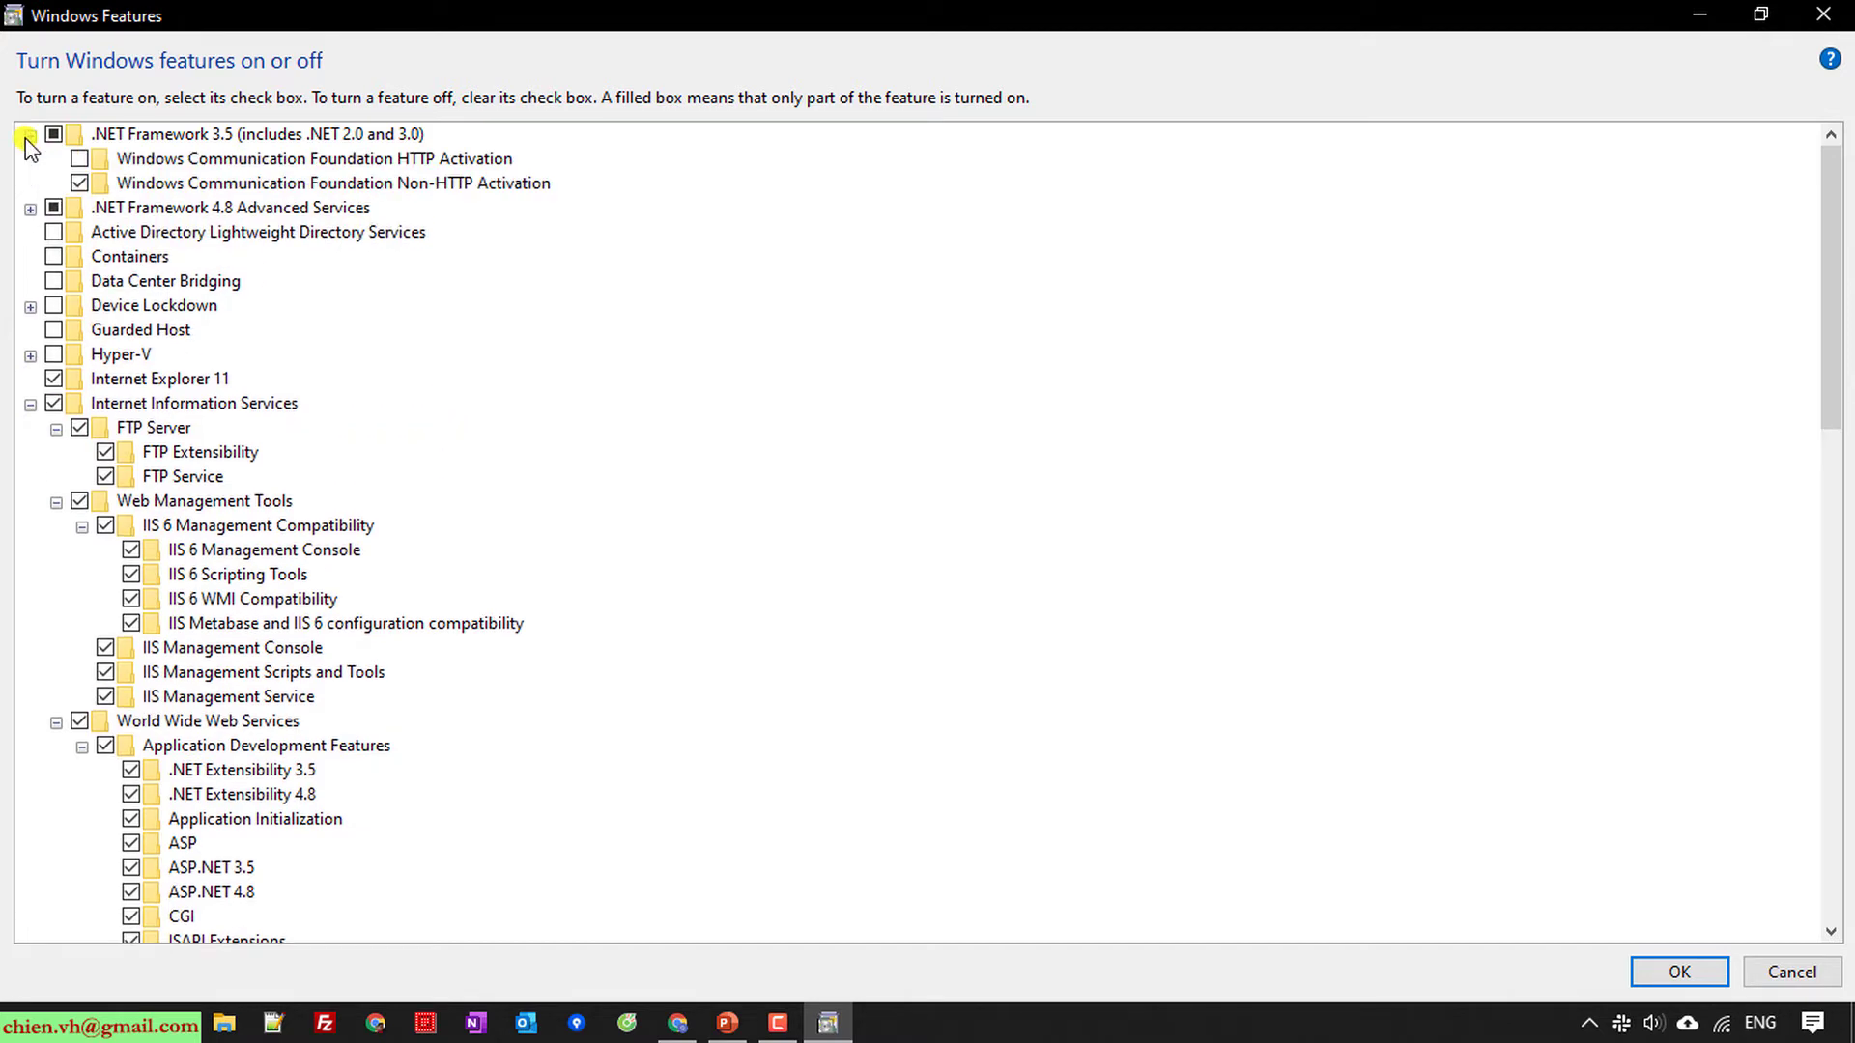
pyautogui.click(80, 160)
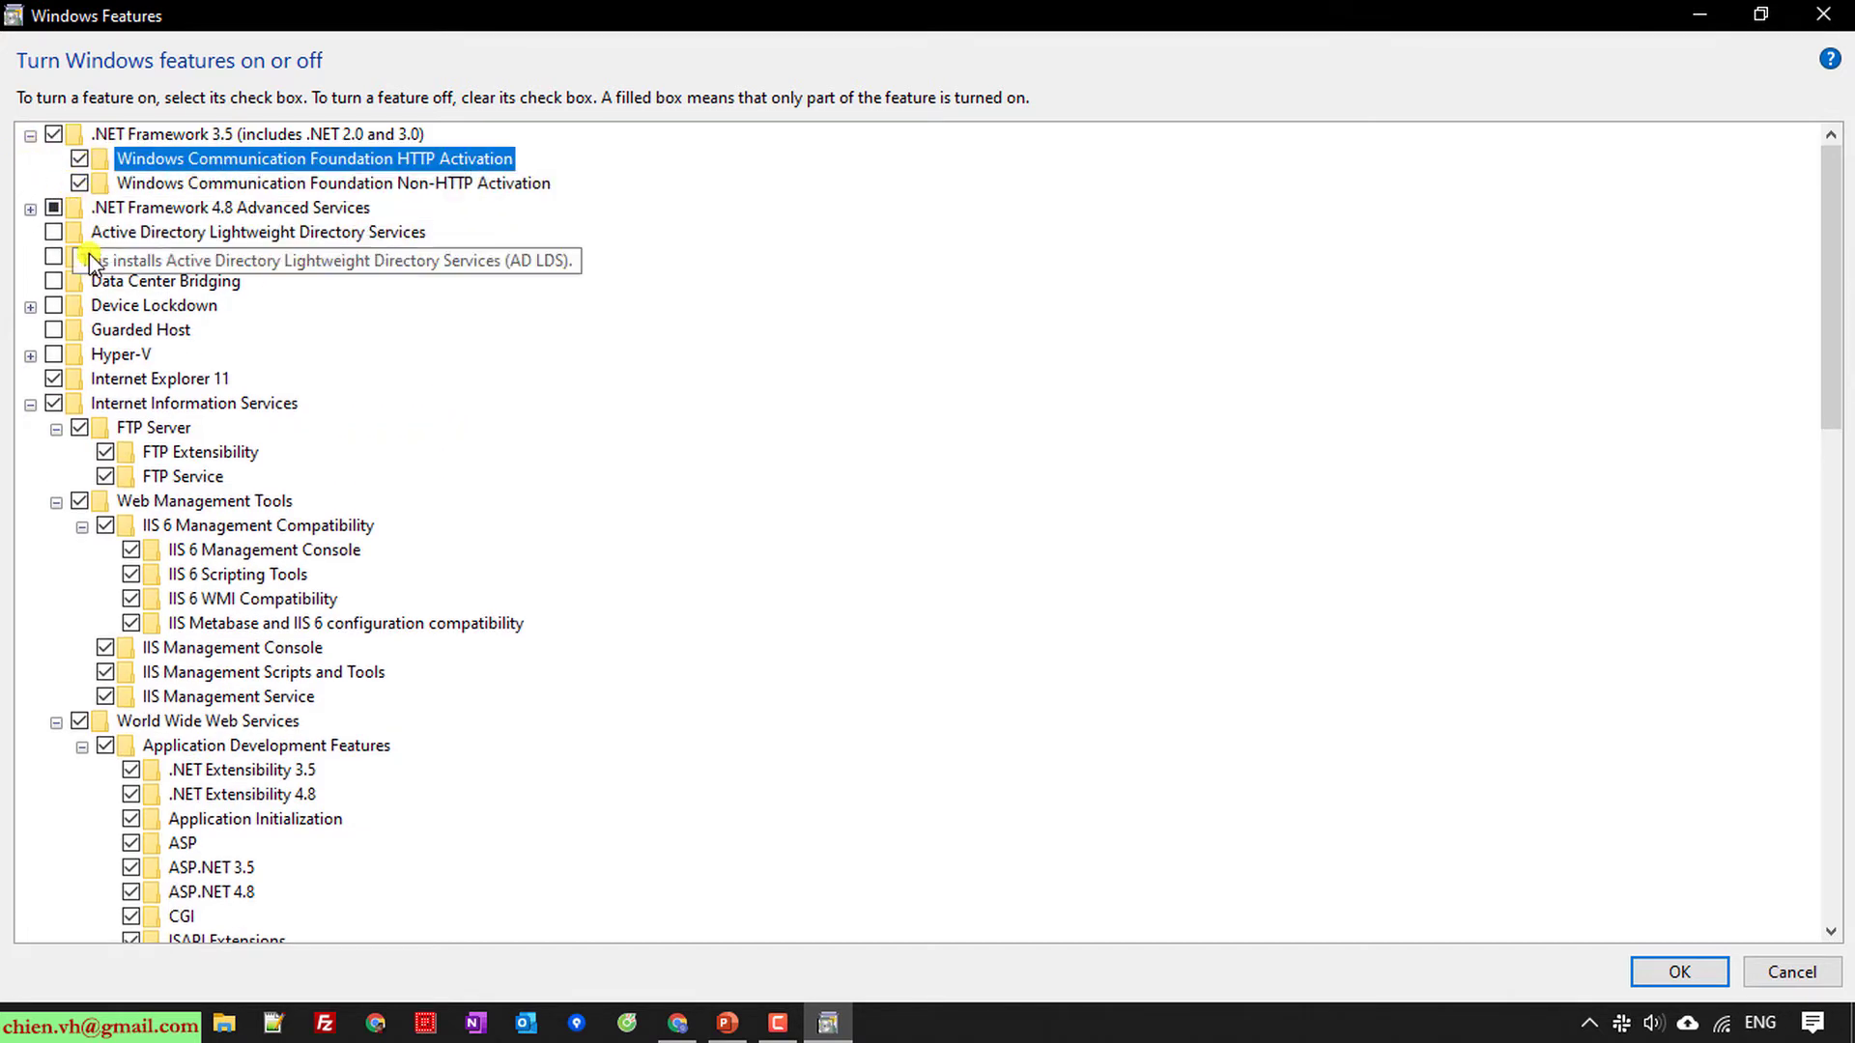
pyautogui.click(241, 208)
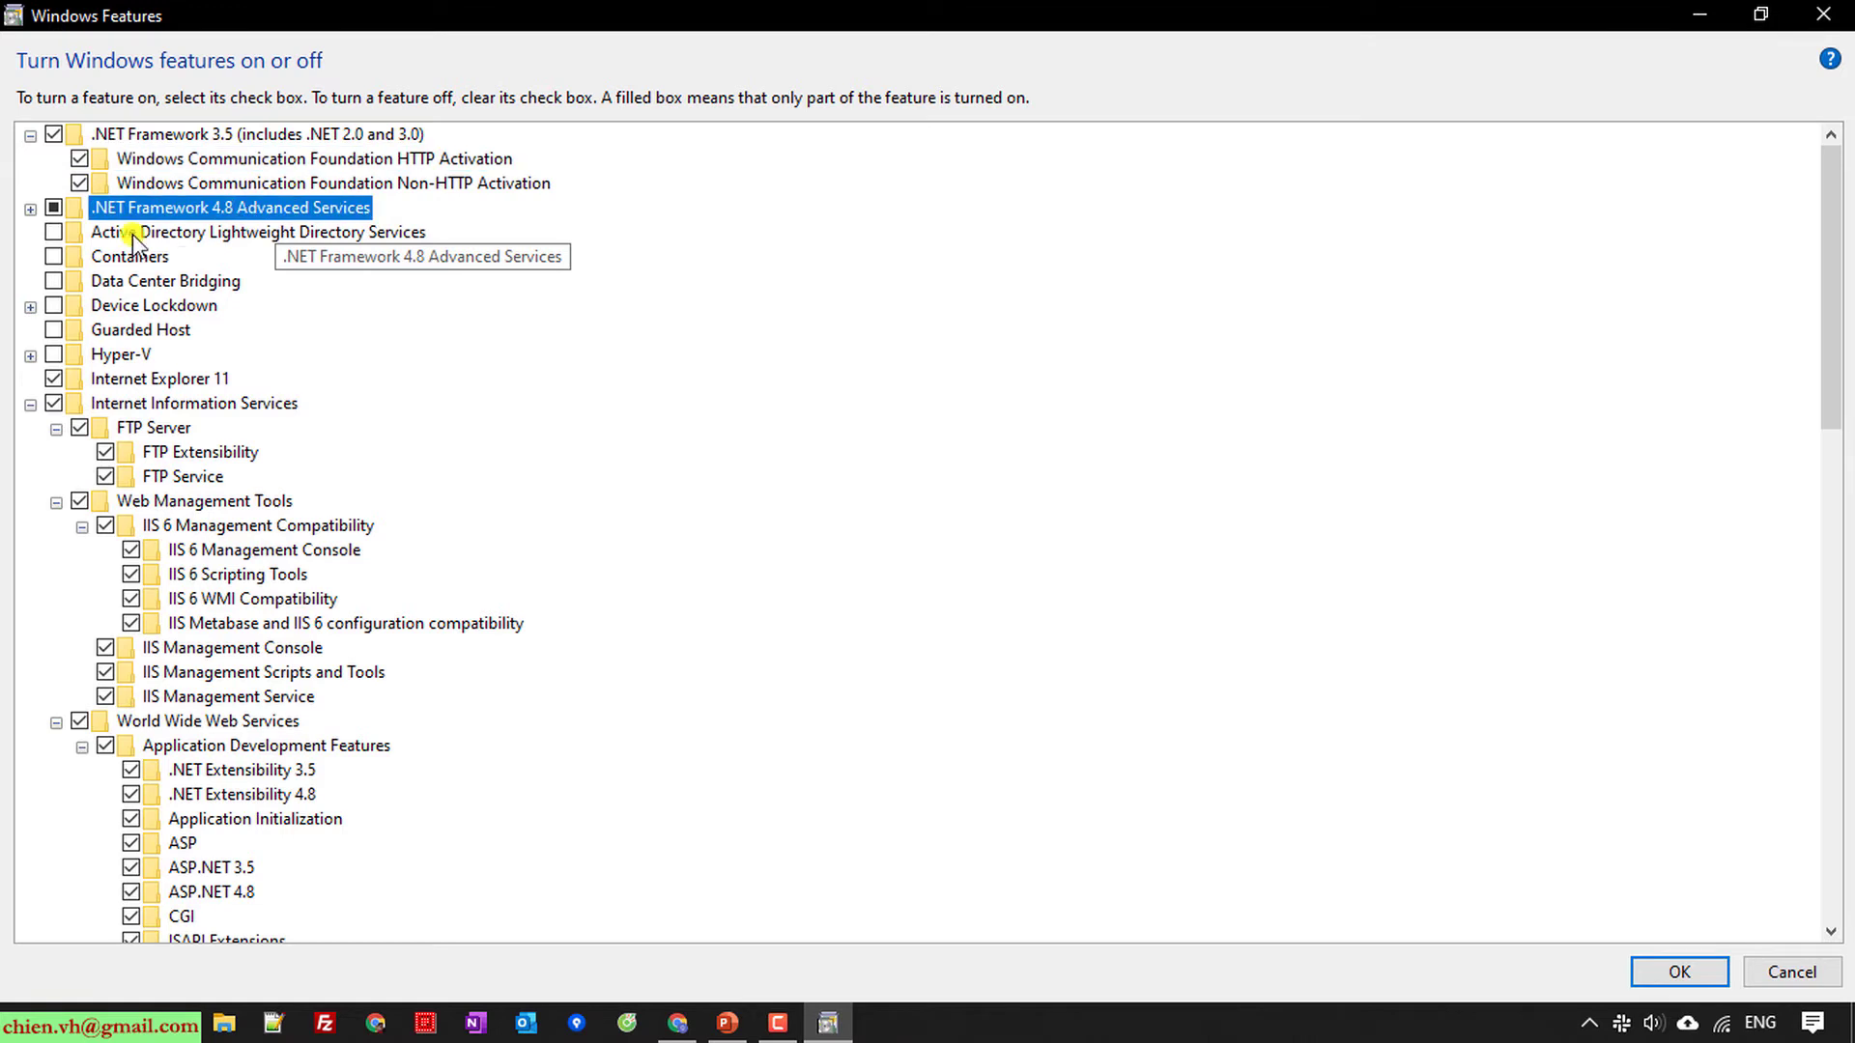
pyautogui.click(30, 209)
pyautogui.click(56, 257)
pyautogui.click(107, 282)
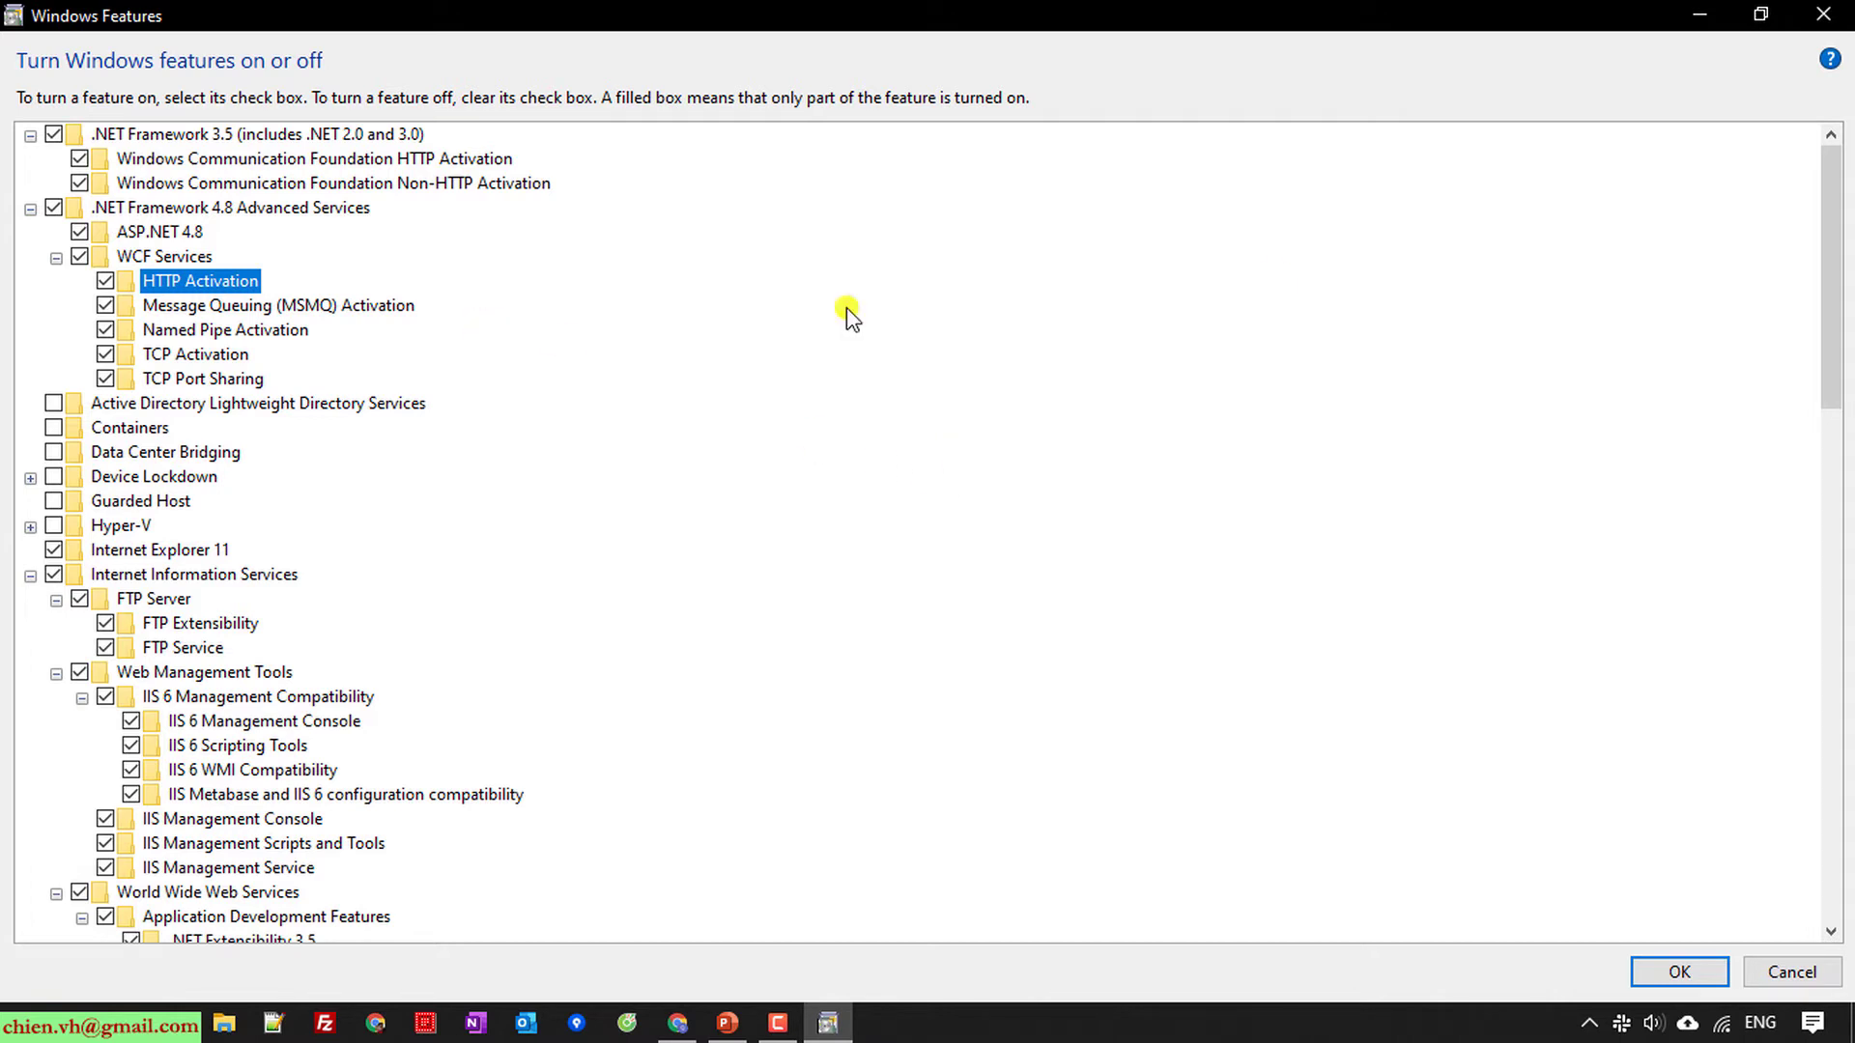
pyautogui.click(1676, 974)
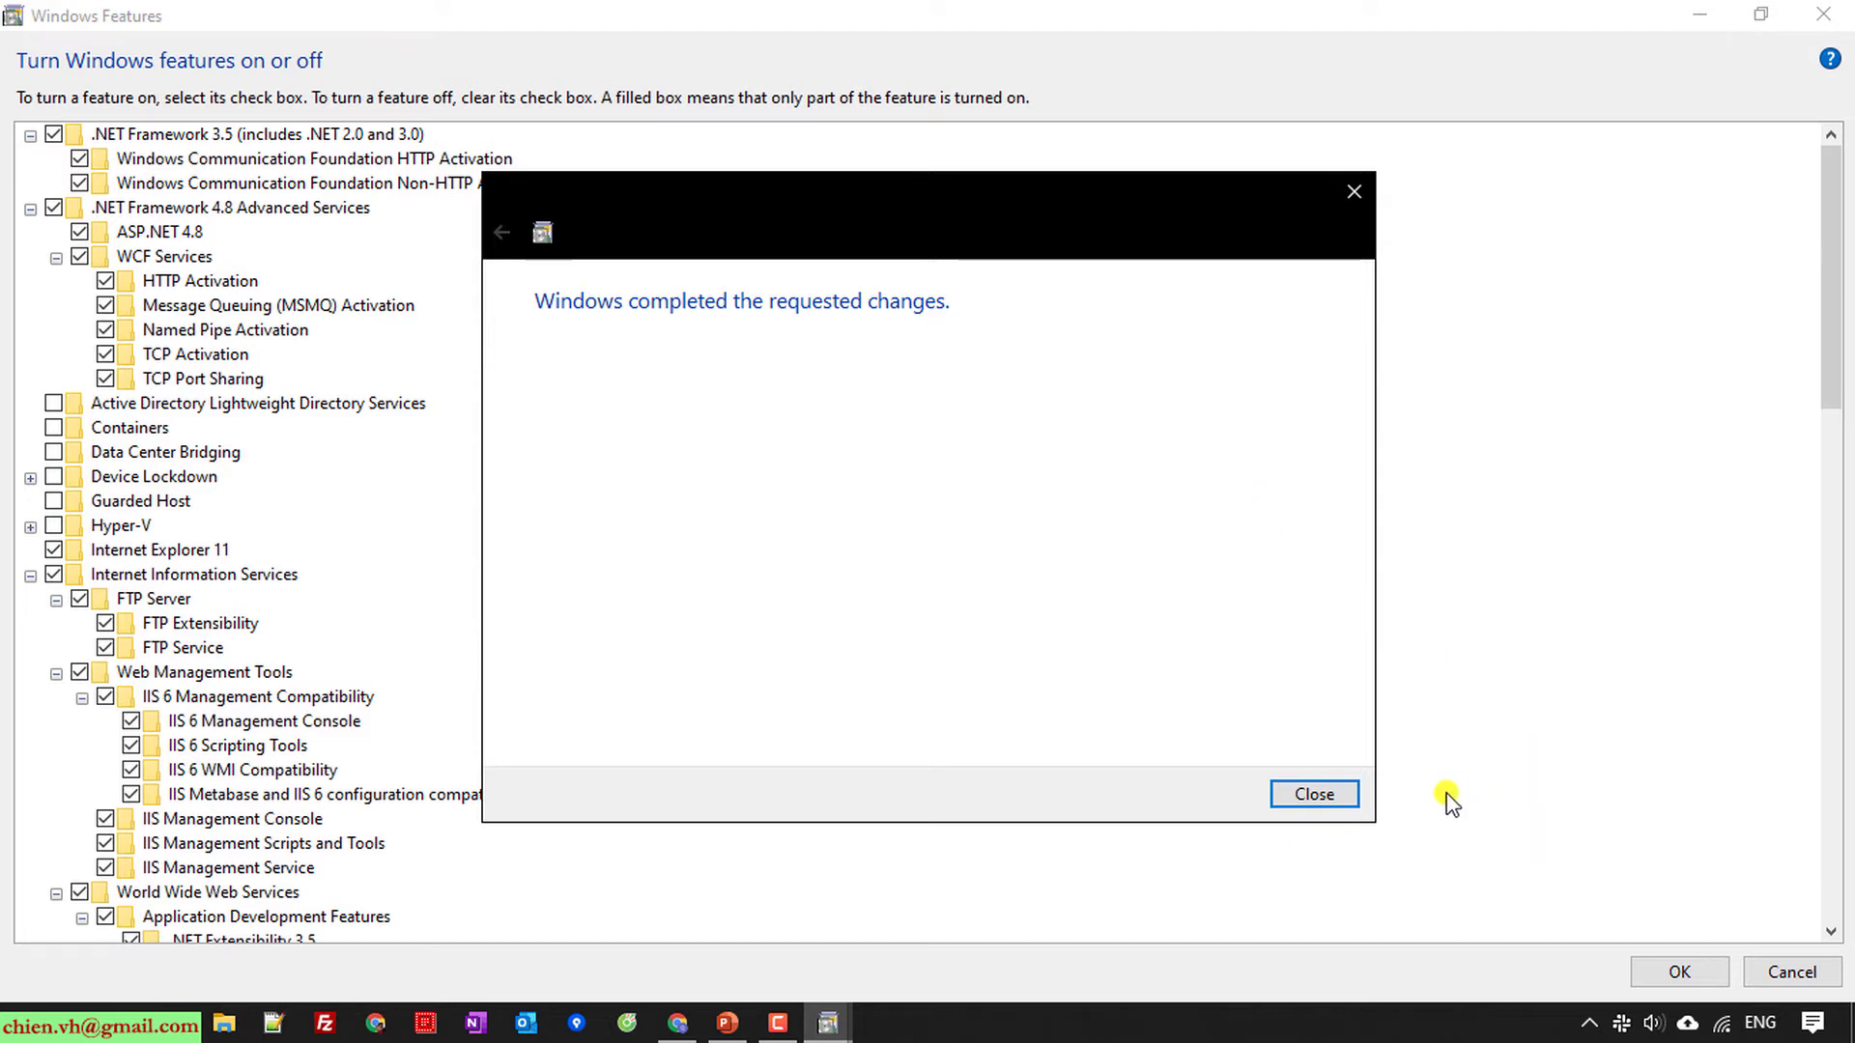
pyautogui.click(1316, 796)
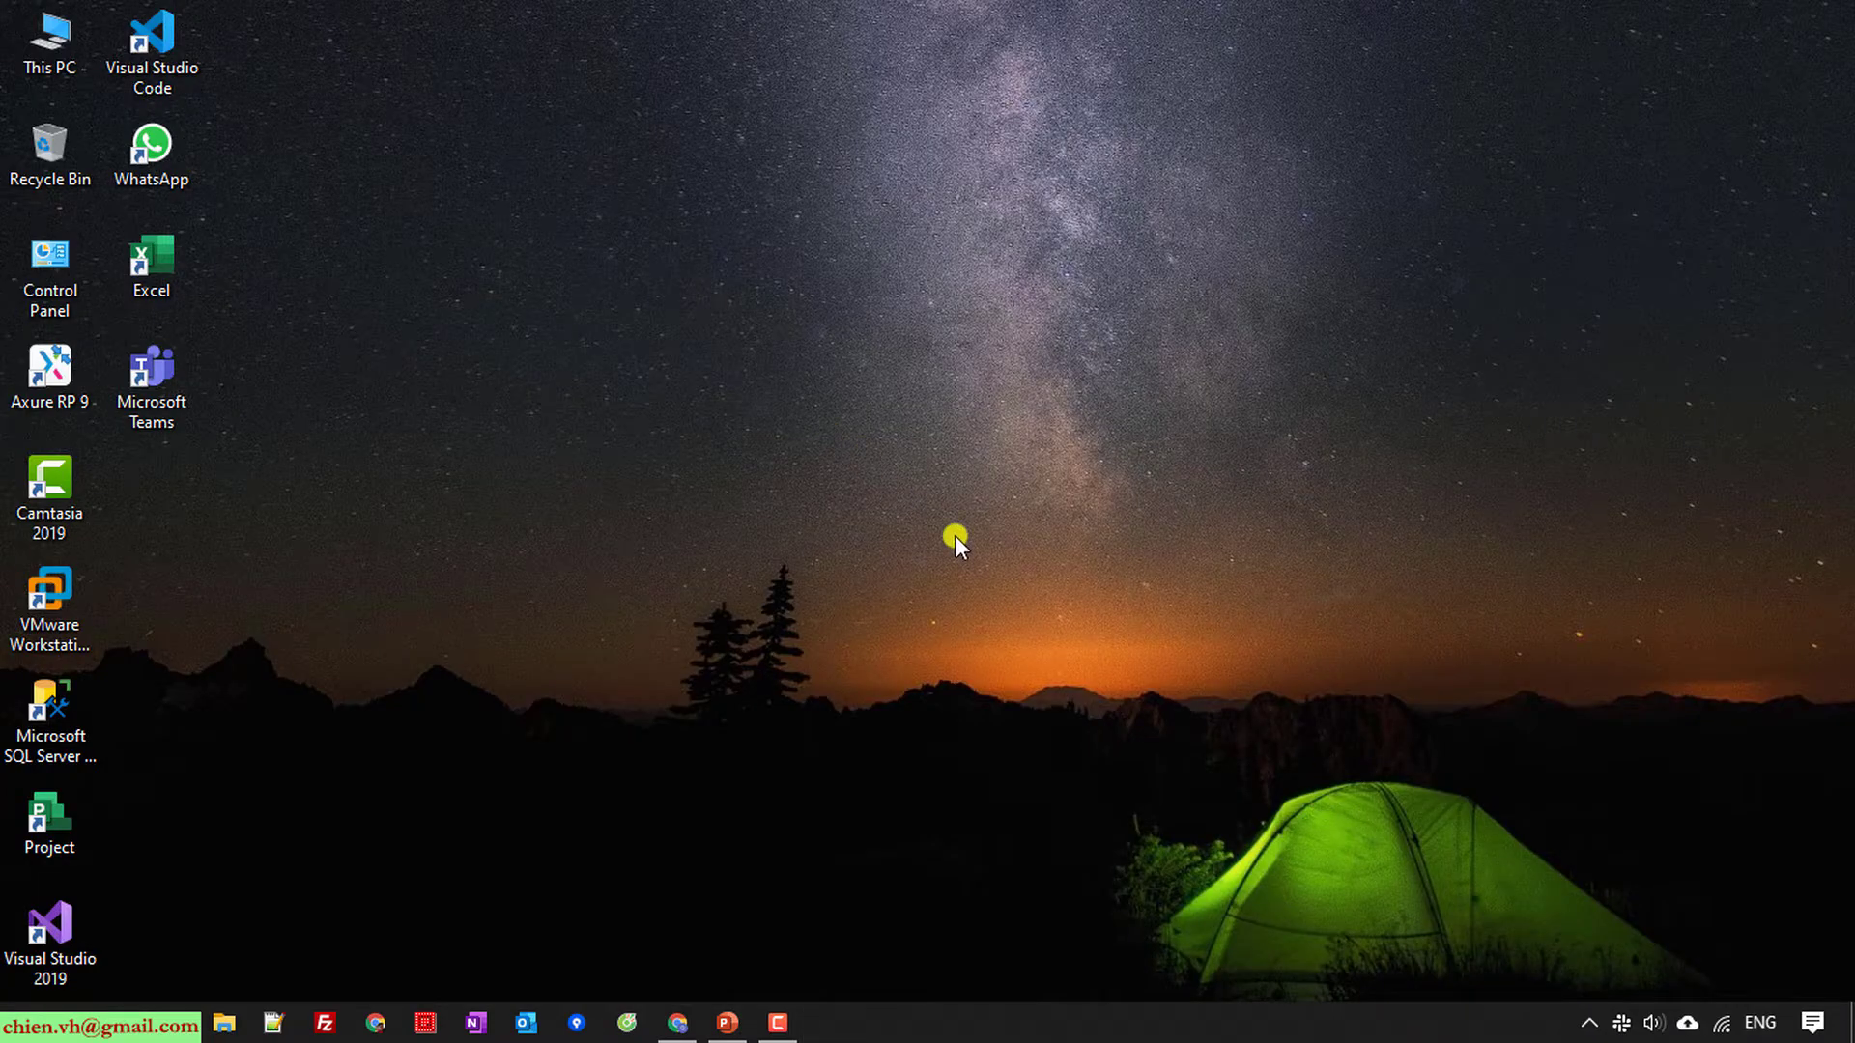
# Step: Refresh the desktop and reload localhost in Chrome, which now shows the IIS welcome page
pyautogui.rightClick(1033, 437)
pyautogui.click(1122, 518)
pyautogui.click(677, 1022)
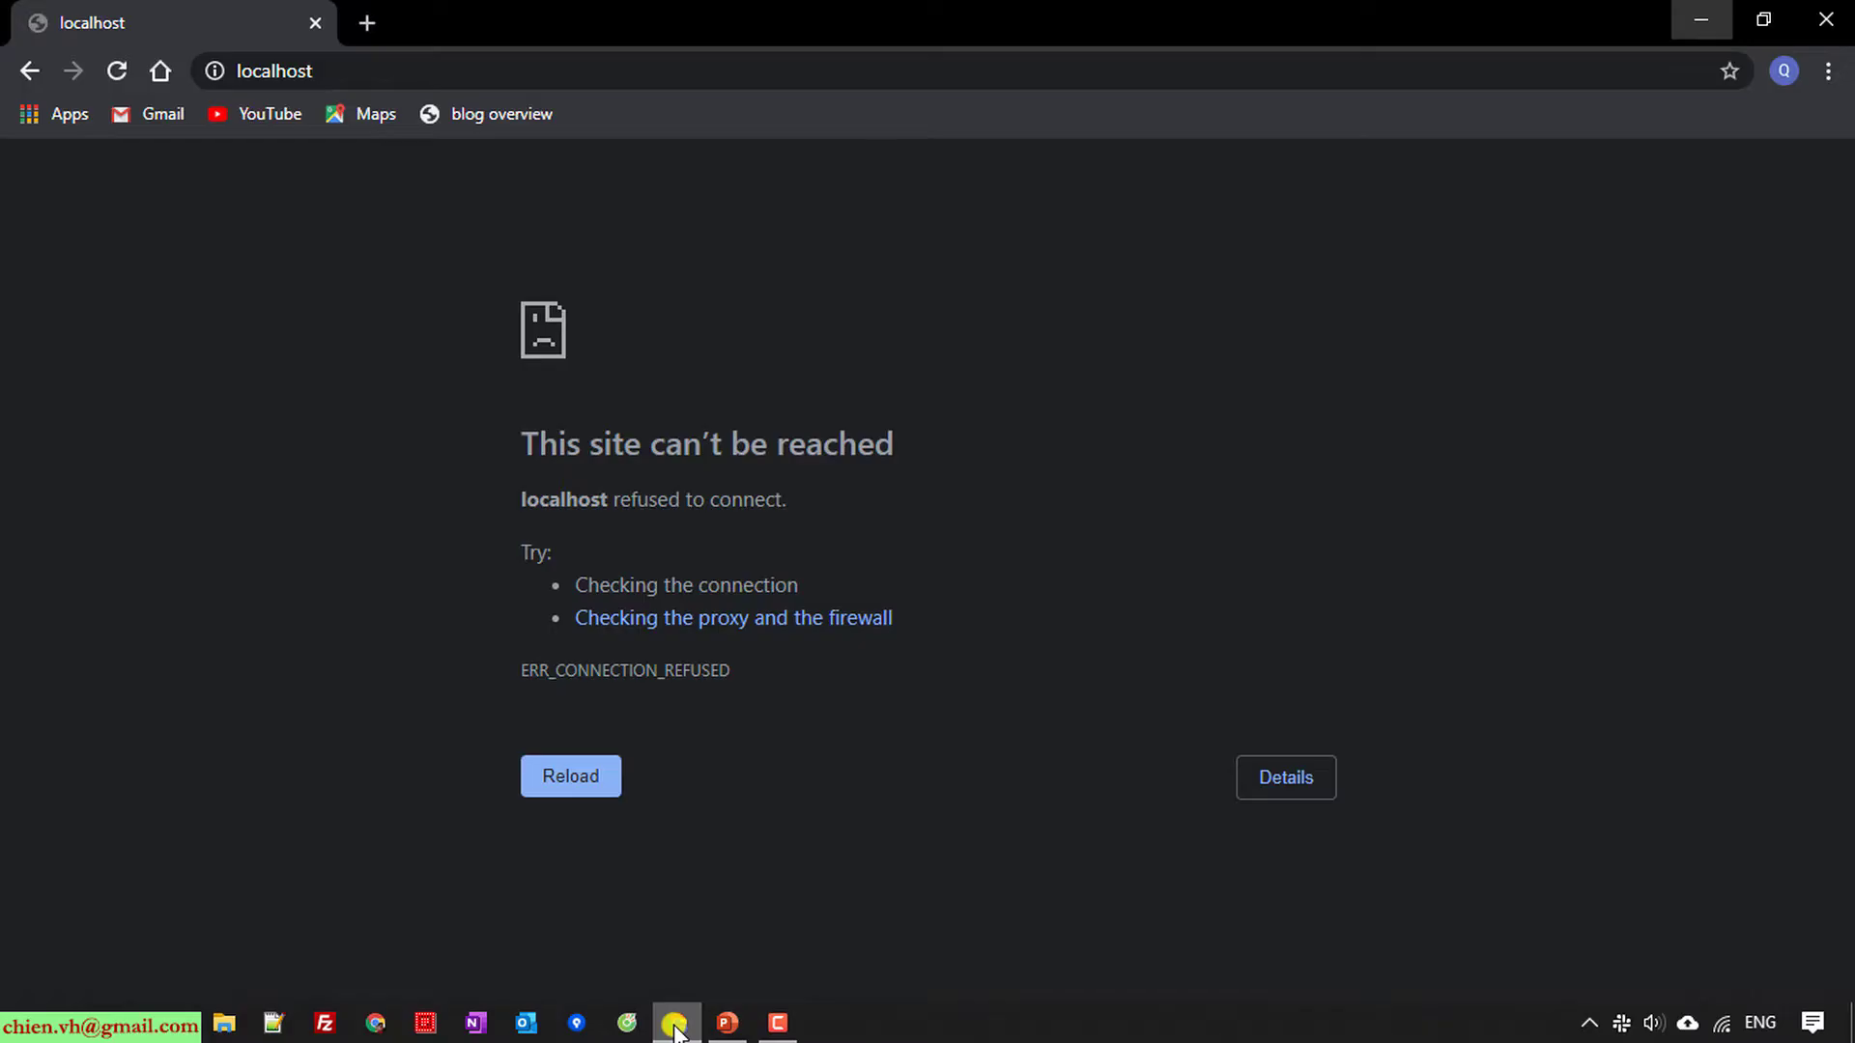
pyautogui.click(375, 71)
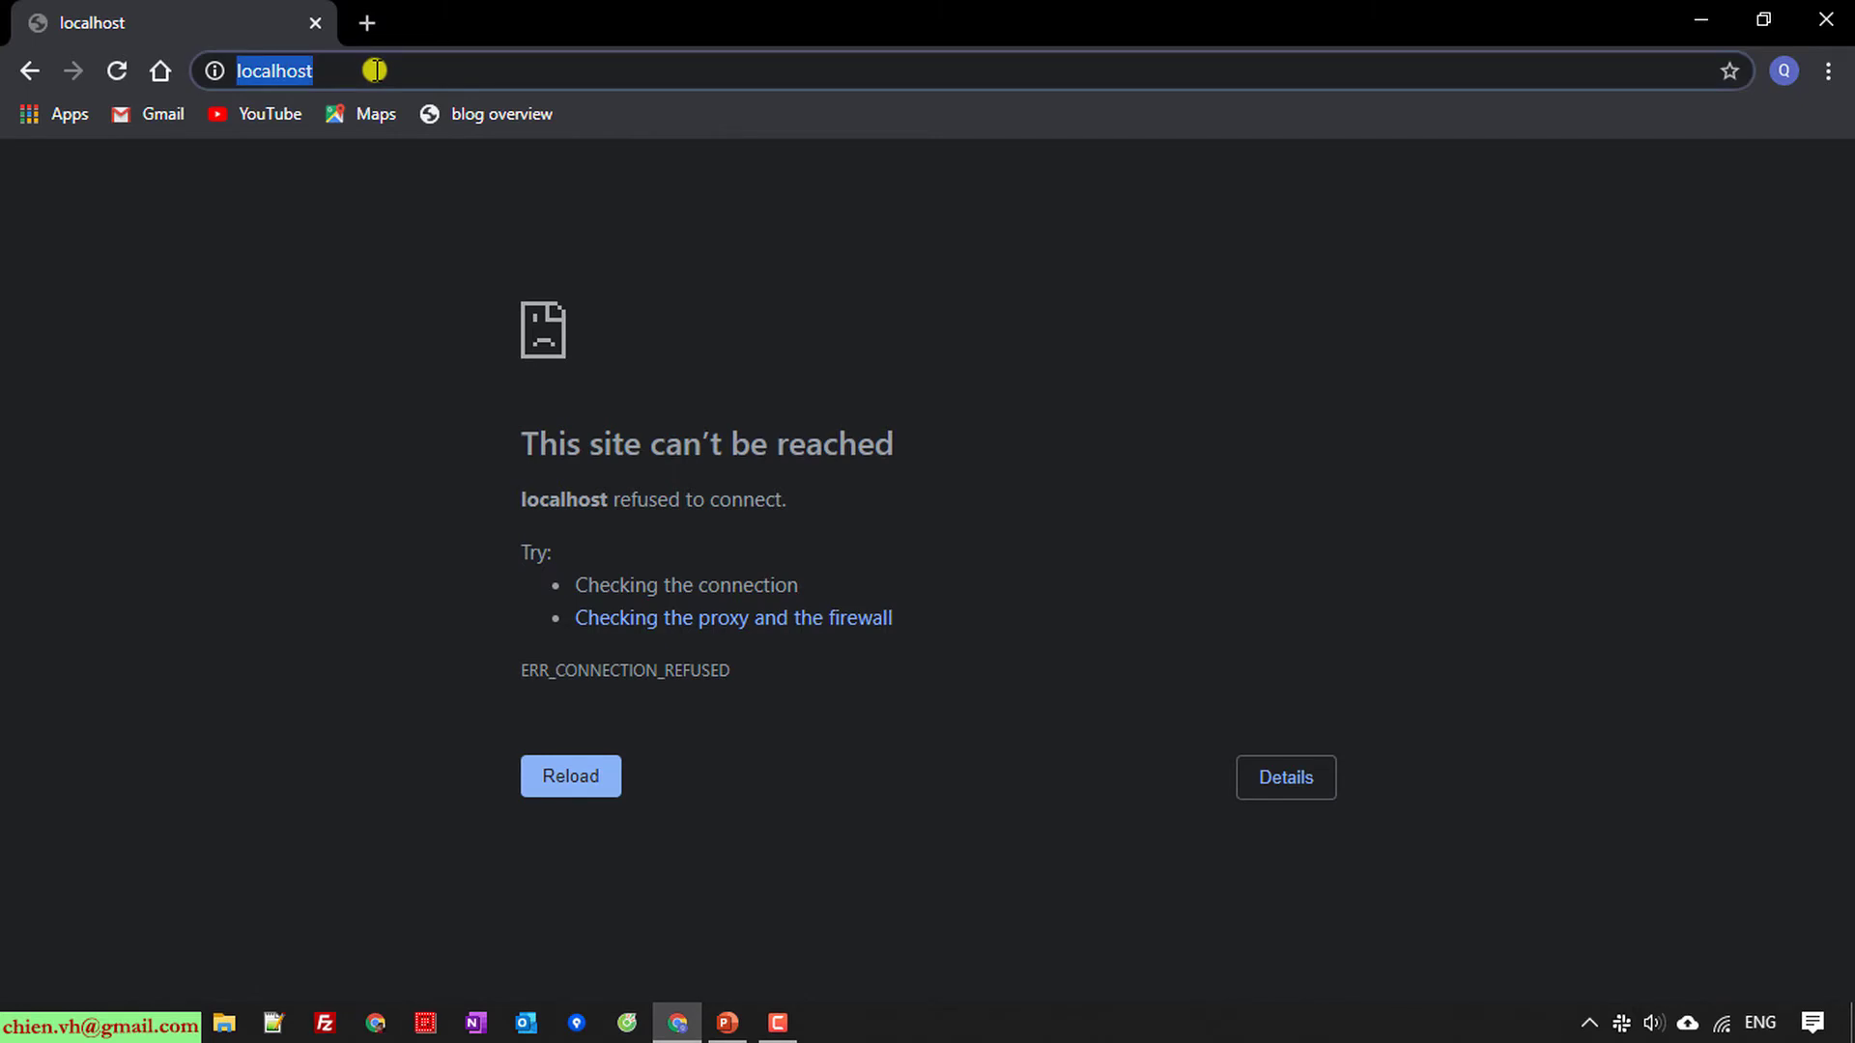
pyautogui.press('Return')
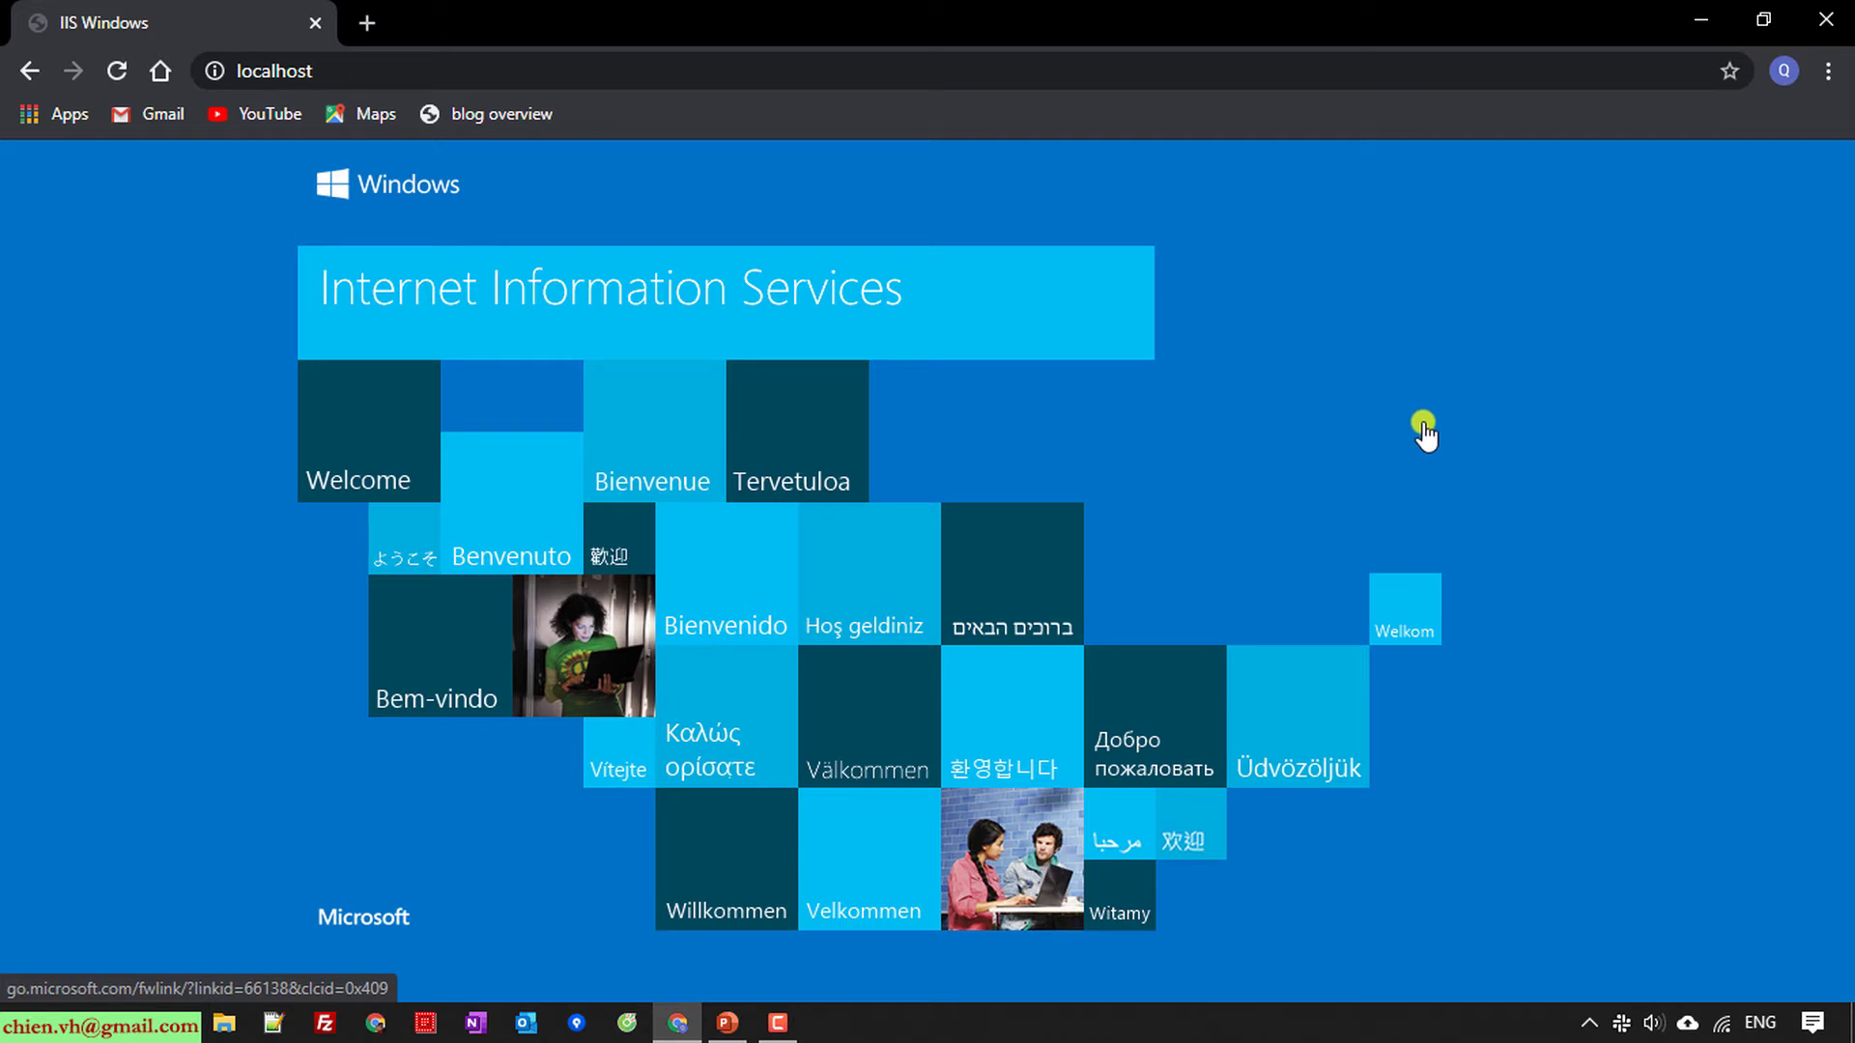
pyautogui.click(1700, 15)
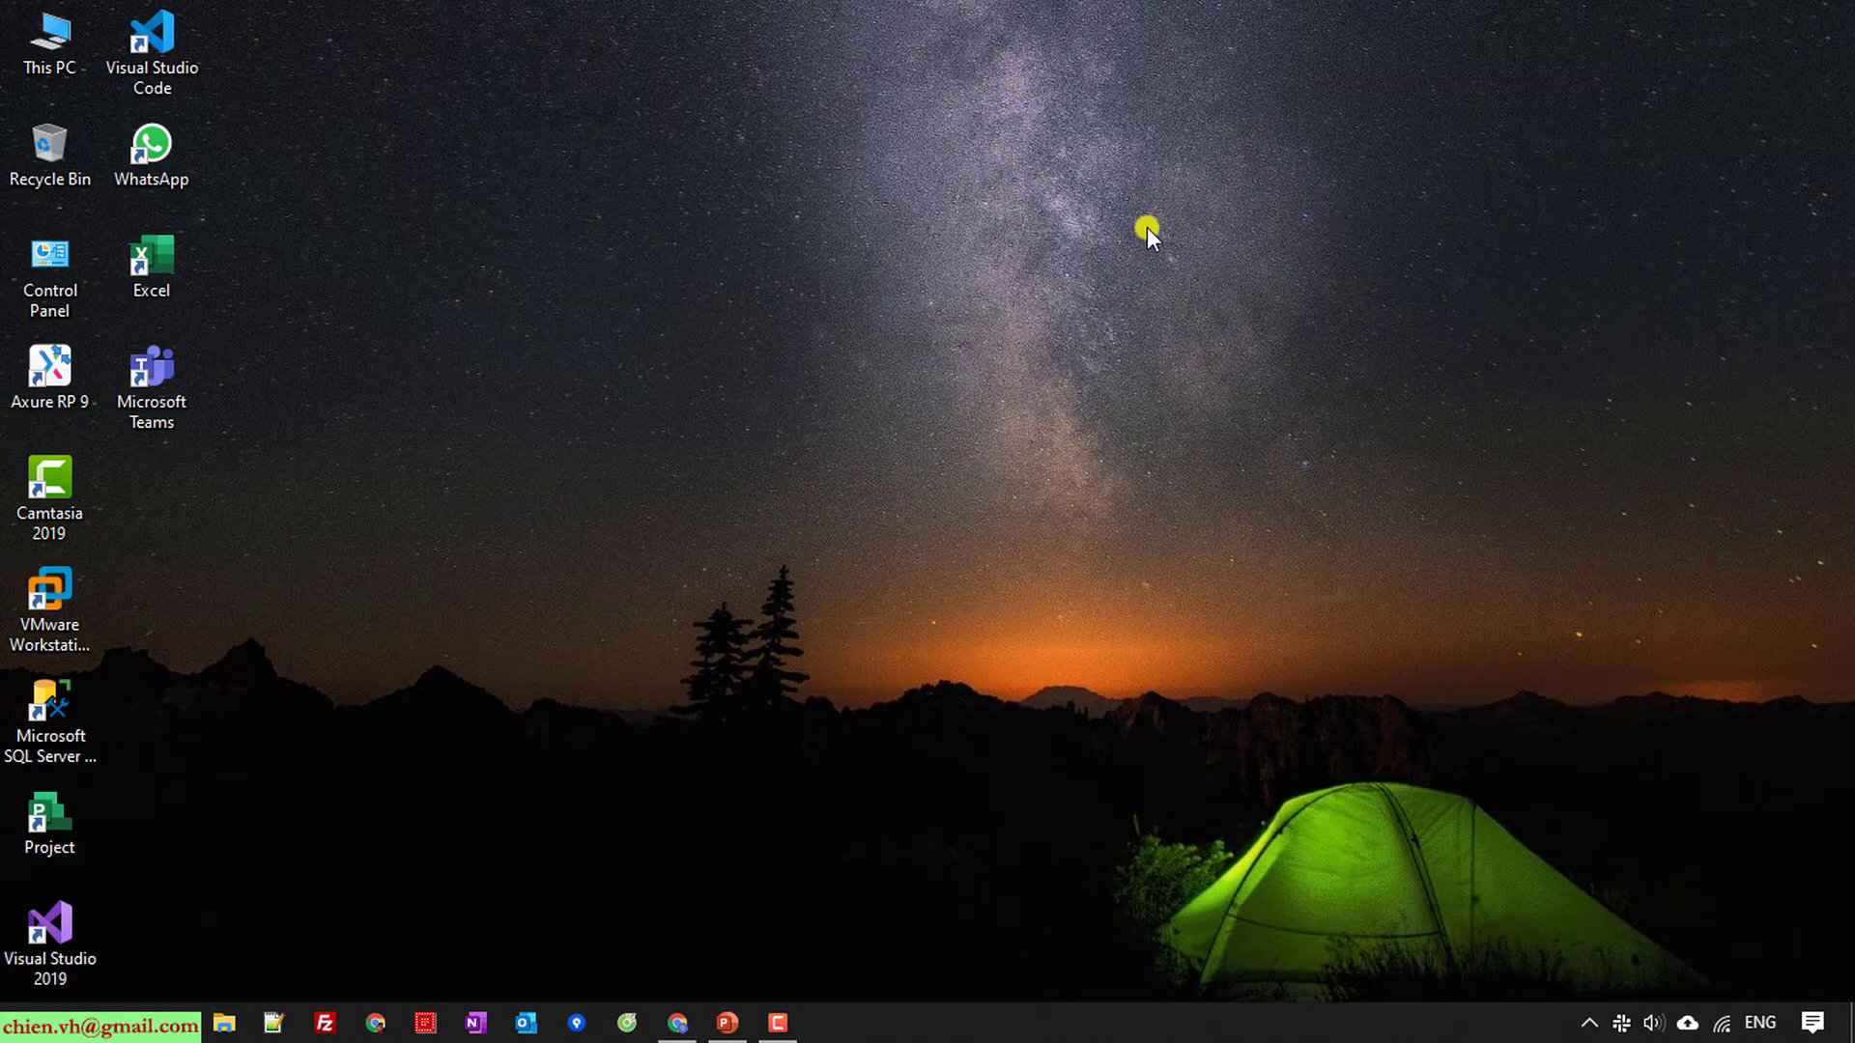
# Step: Browse File Explorer to C:\inetpub\wwwroot, then return to Chrome's localhost page
pyautogui.doubleClick(53, 43)
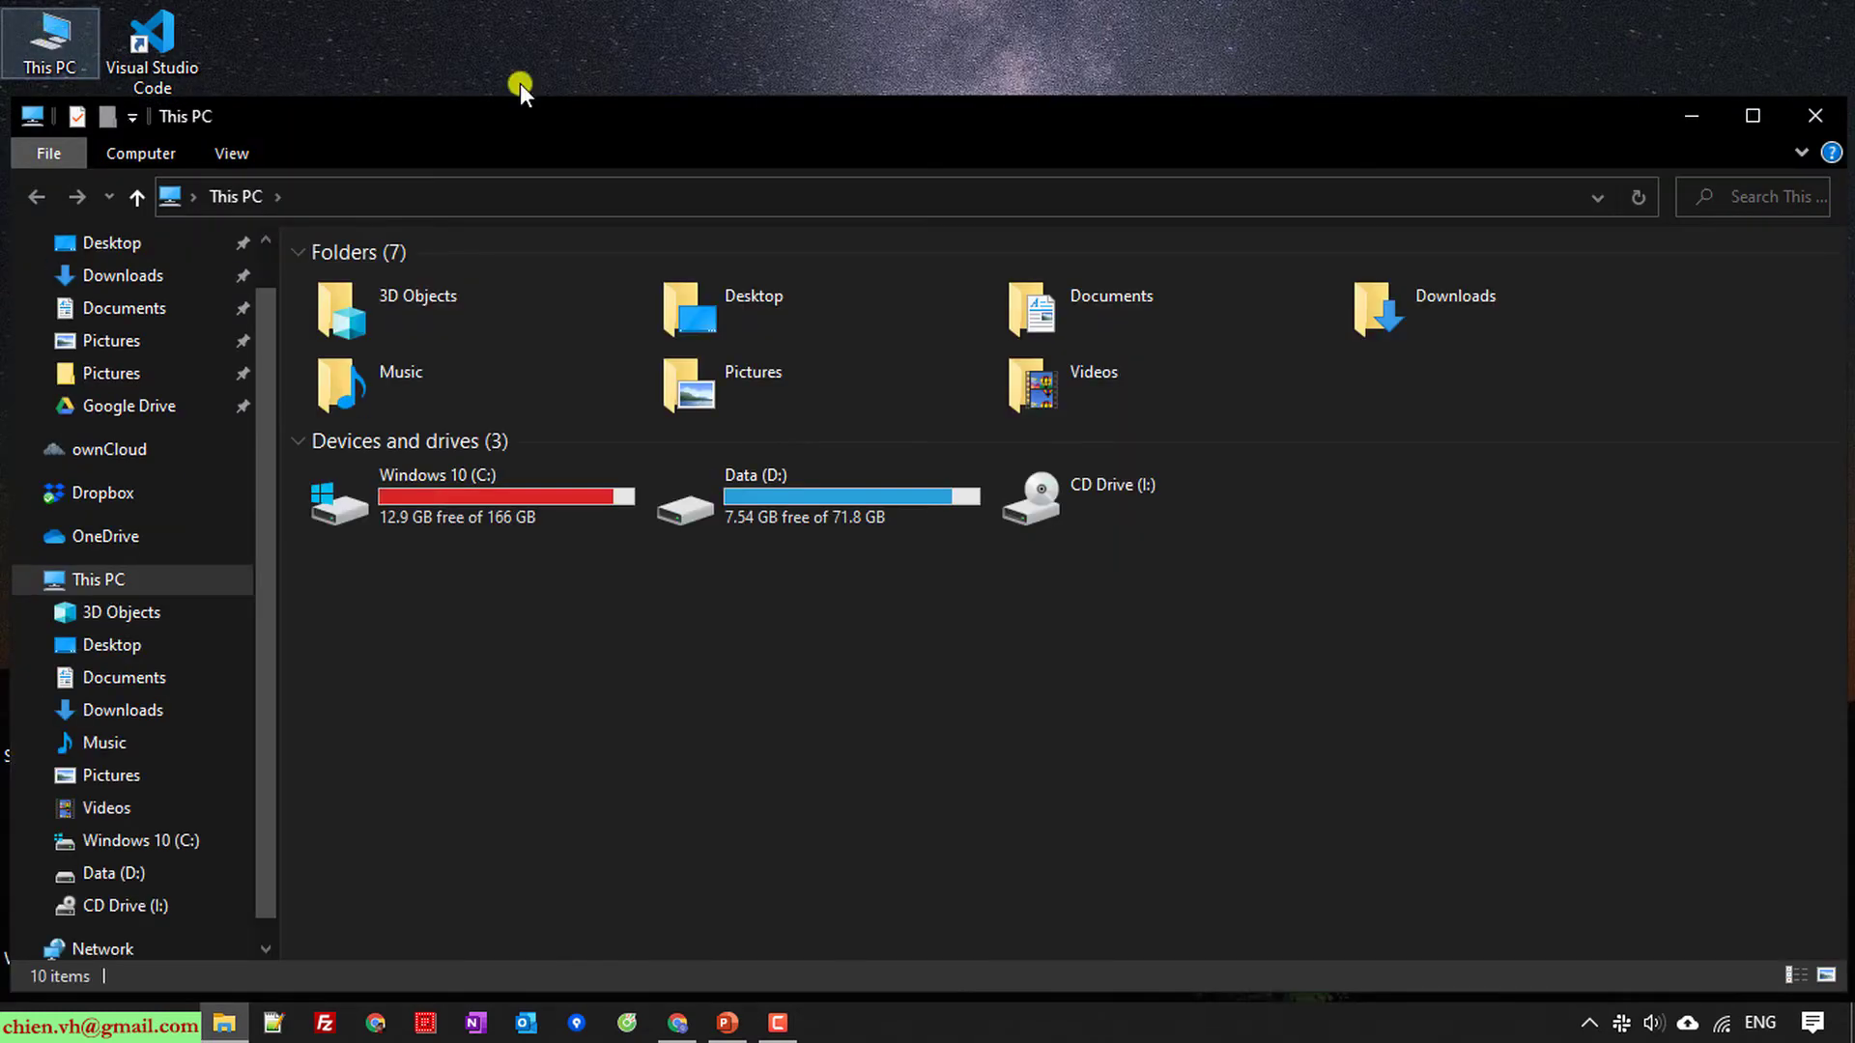
pyautogui.click(1775, 118)
pyautogui.doubleClick(402, 395)
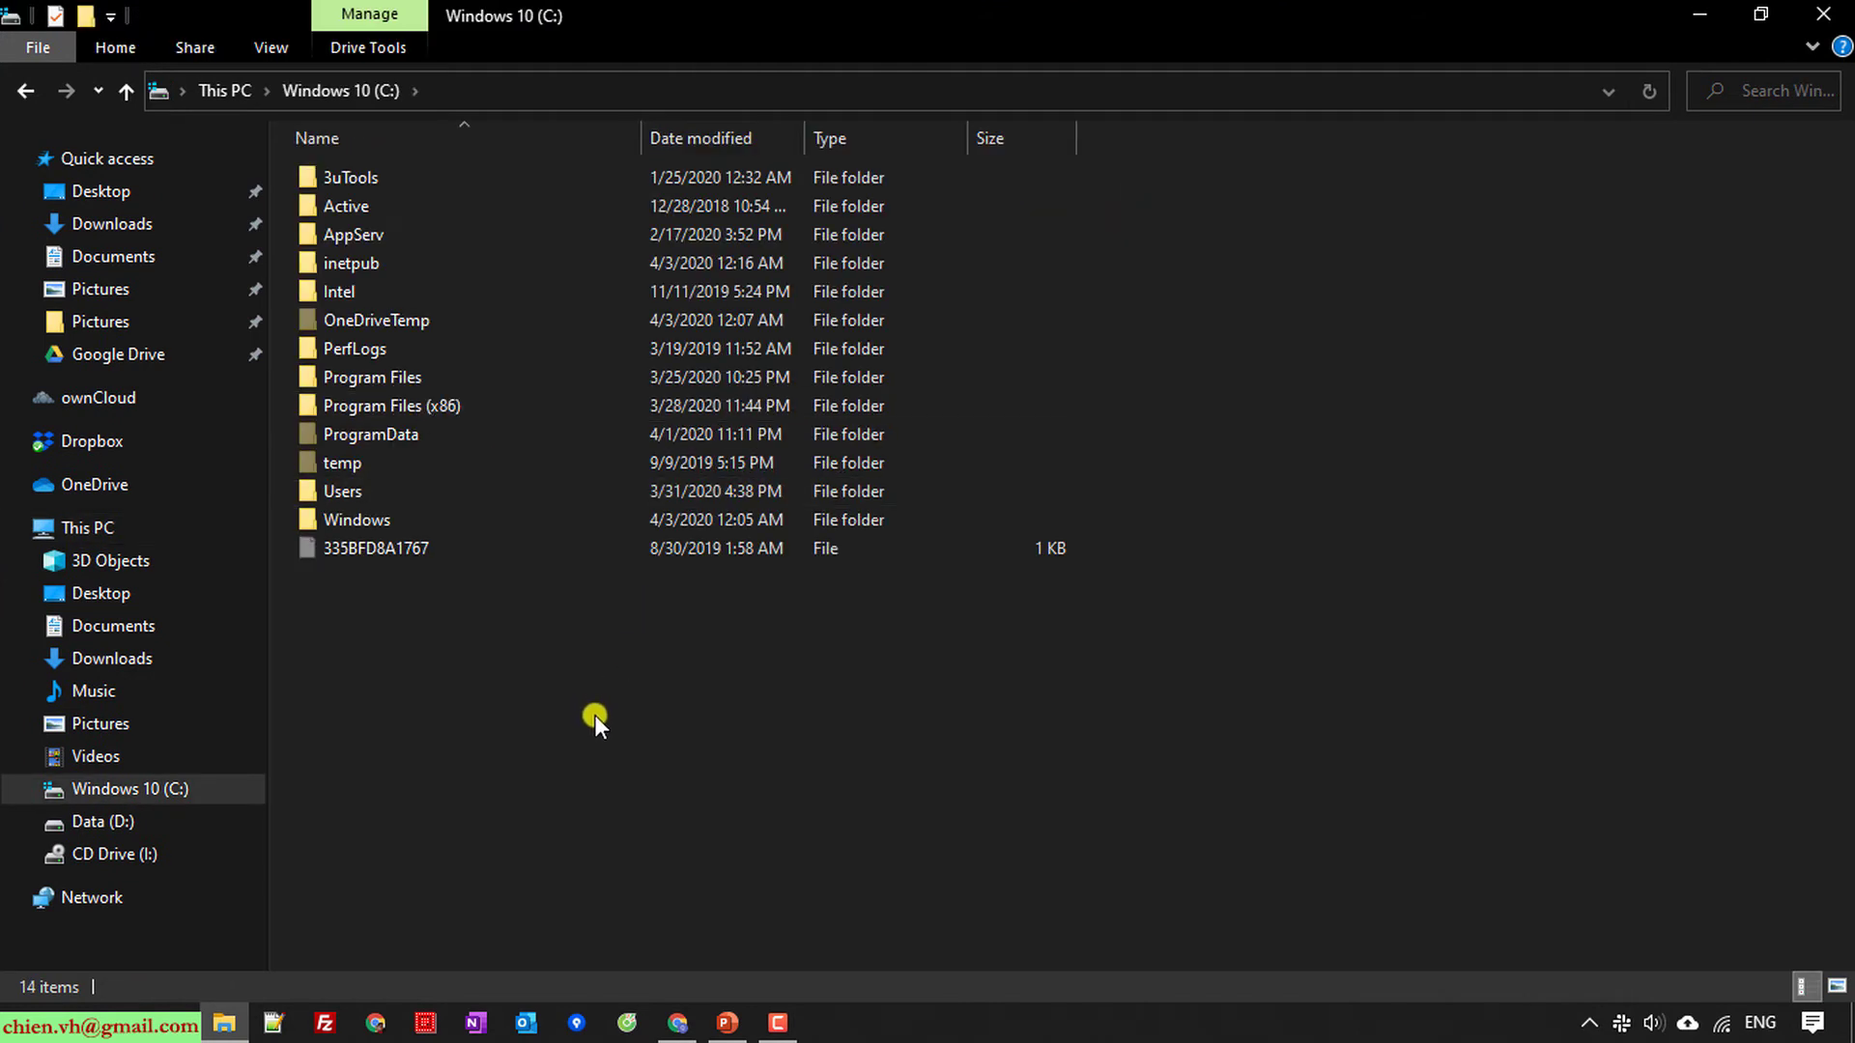
pyautogui.click(360, 265)
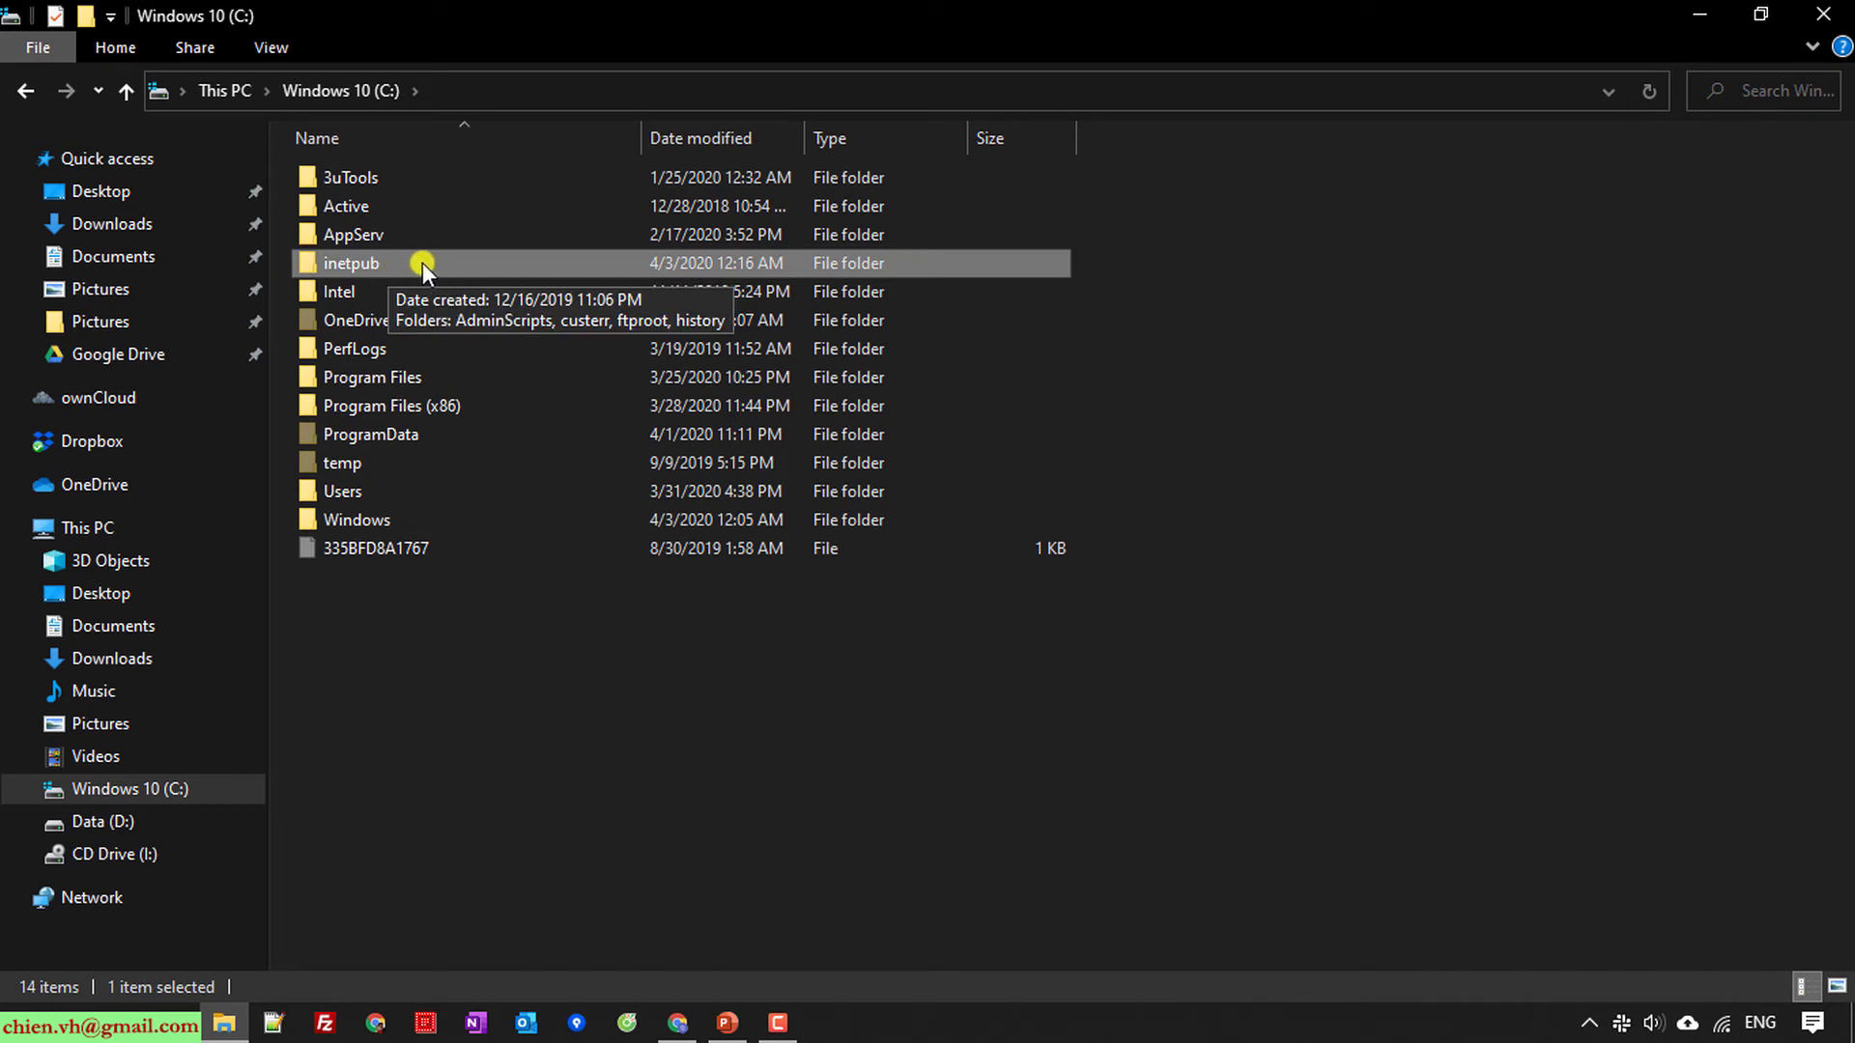
pyautogui.doubleClick(404, 257)
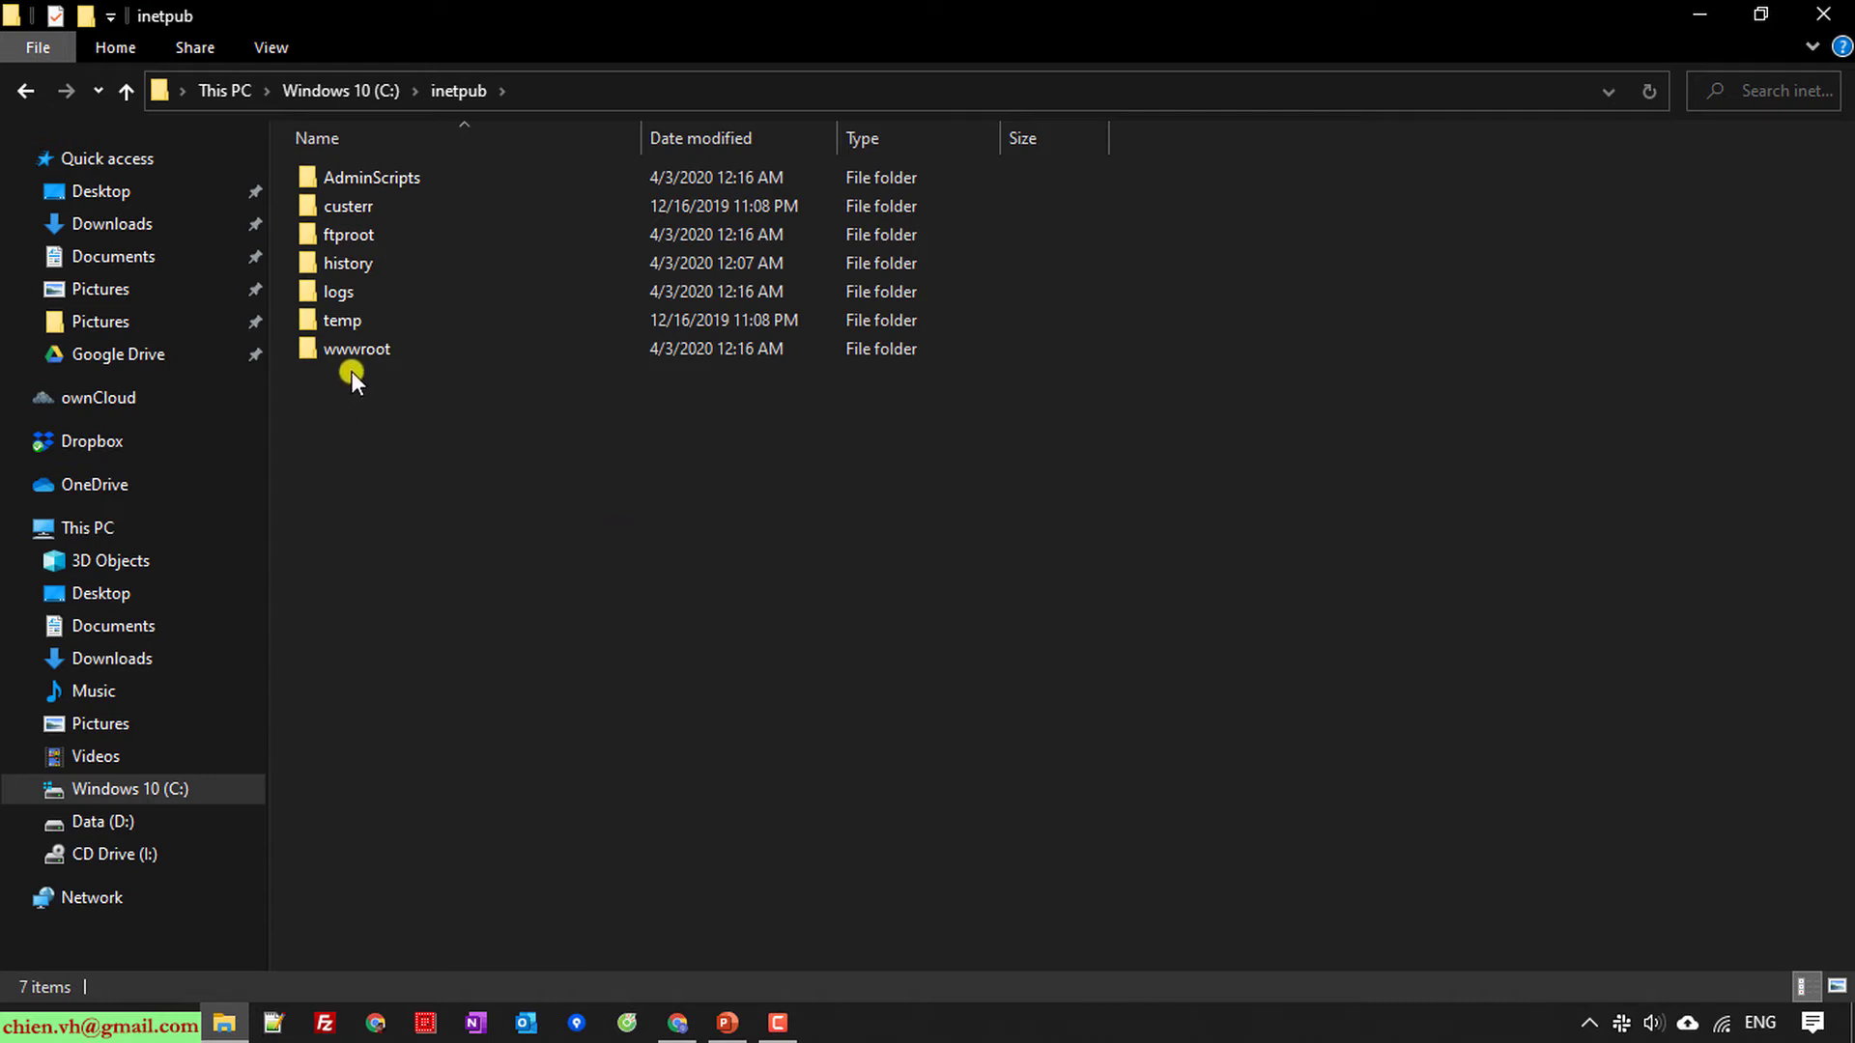
pyautogui.click(388, 350)
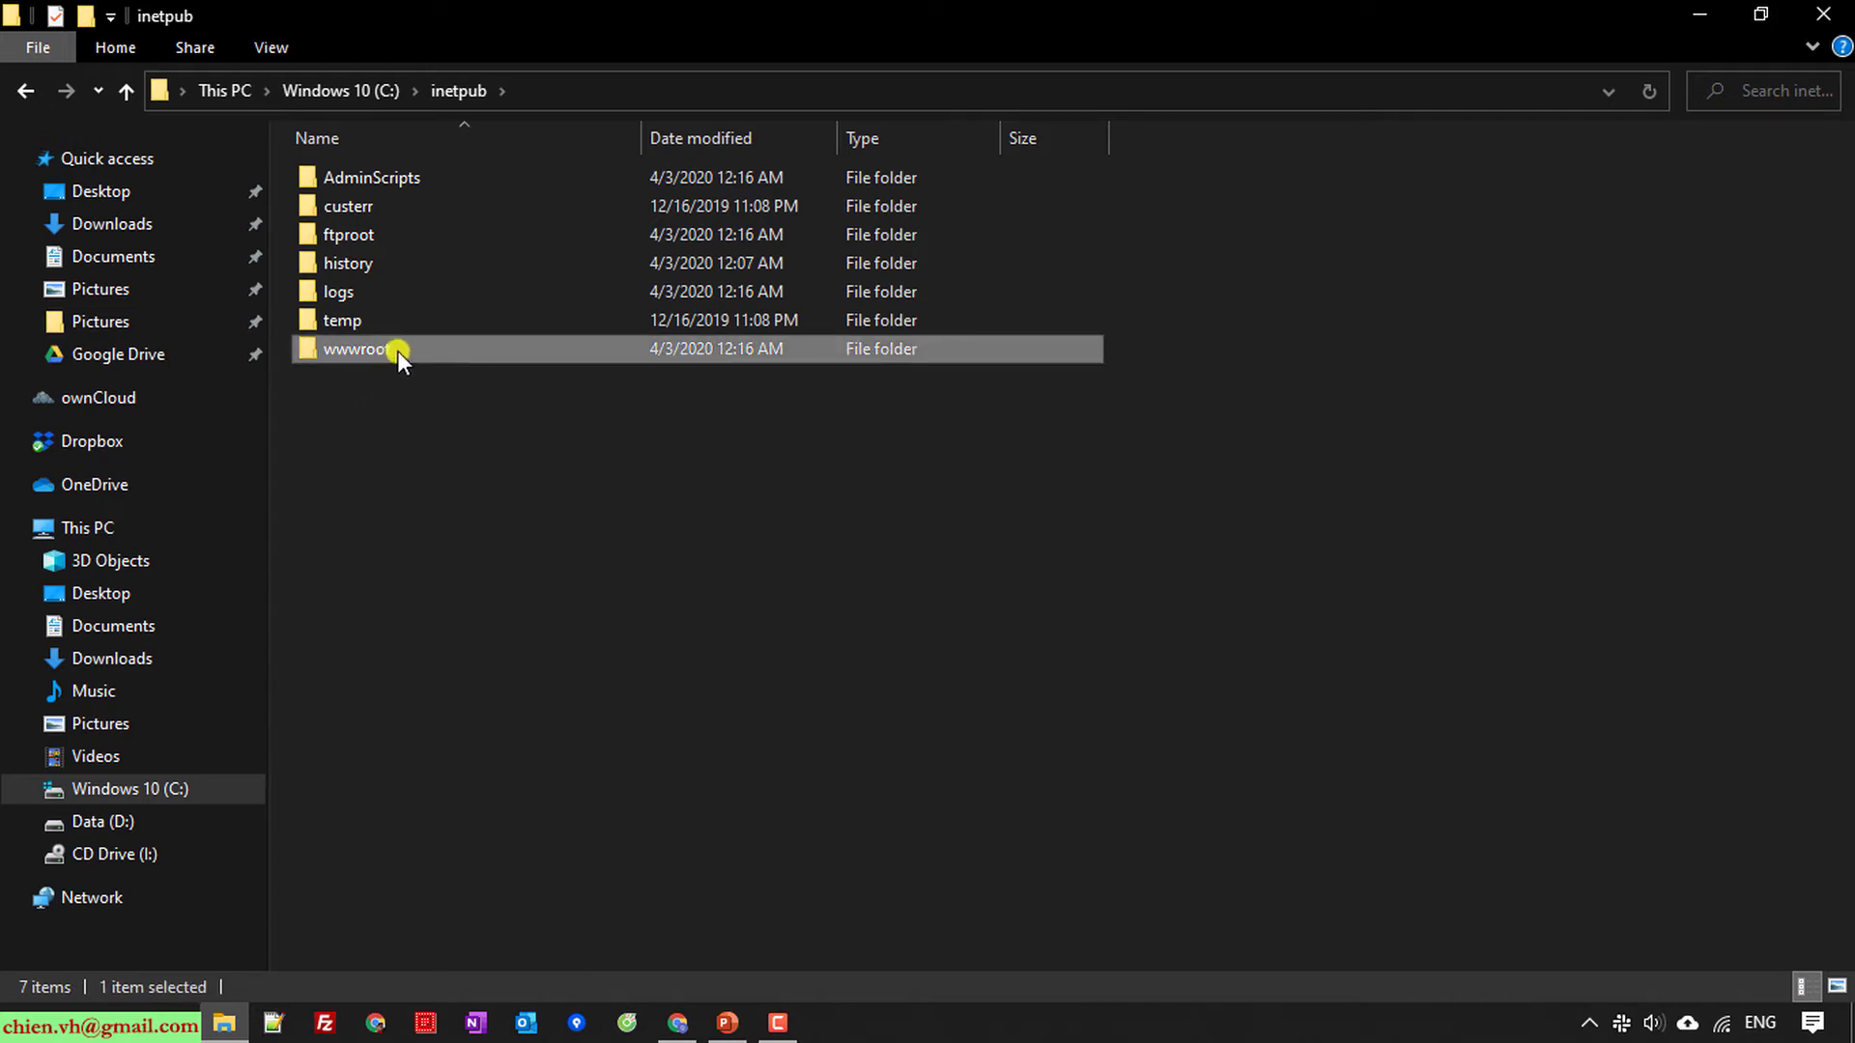
pyautogui.doubleClick(397, 350)
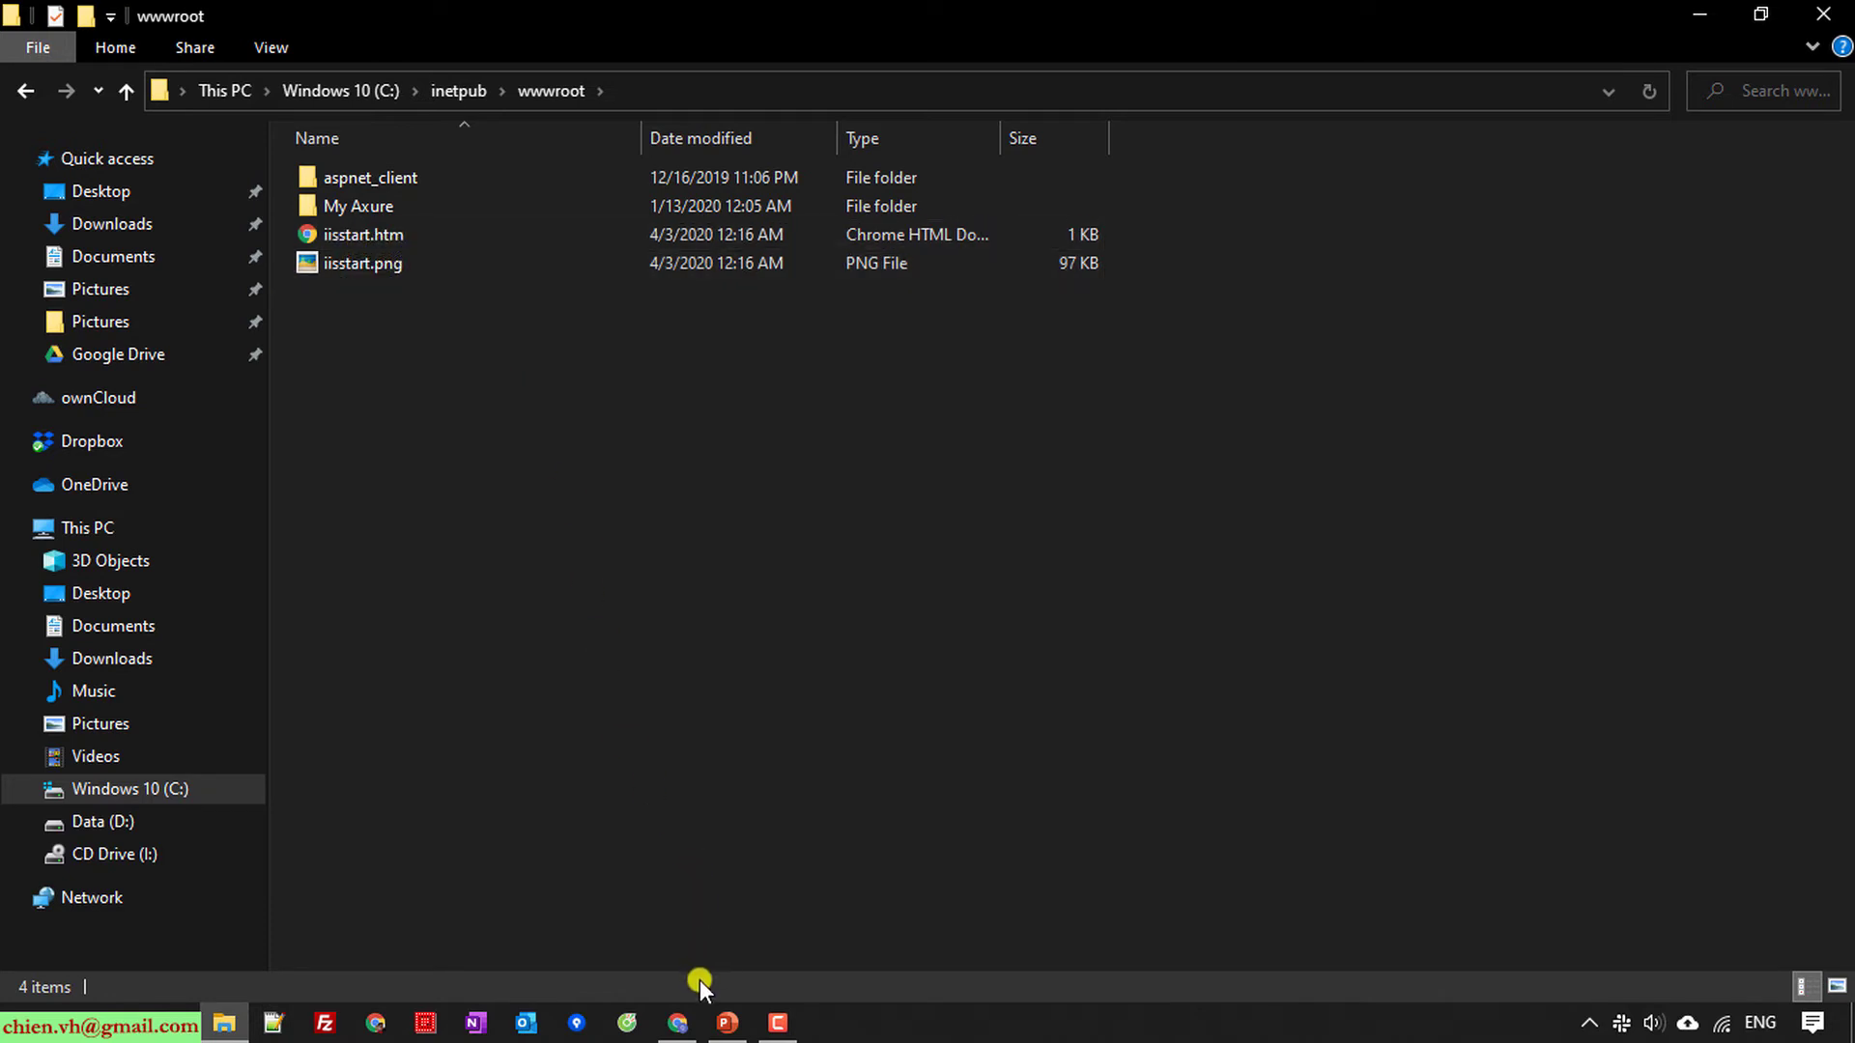
pyautogui.click(676, 1016)
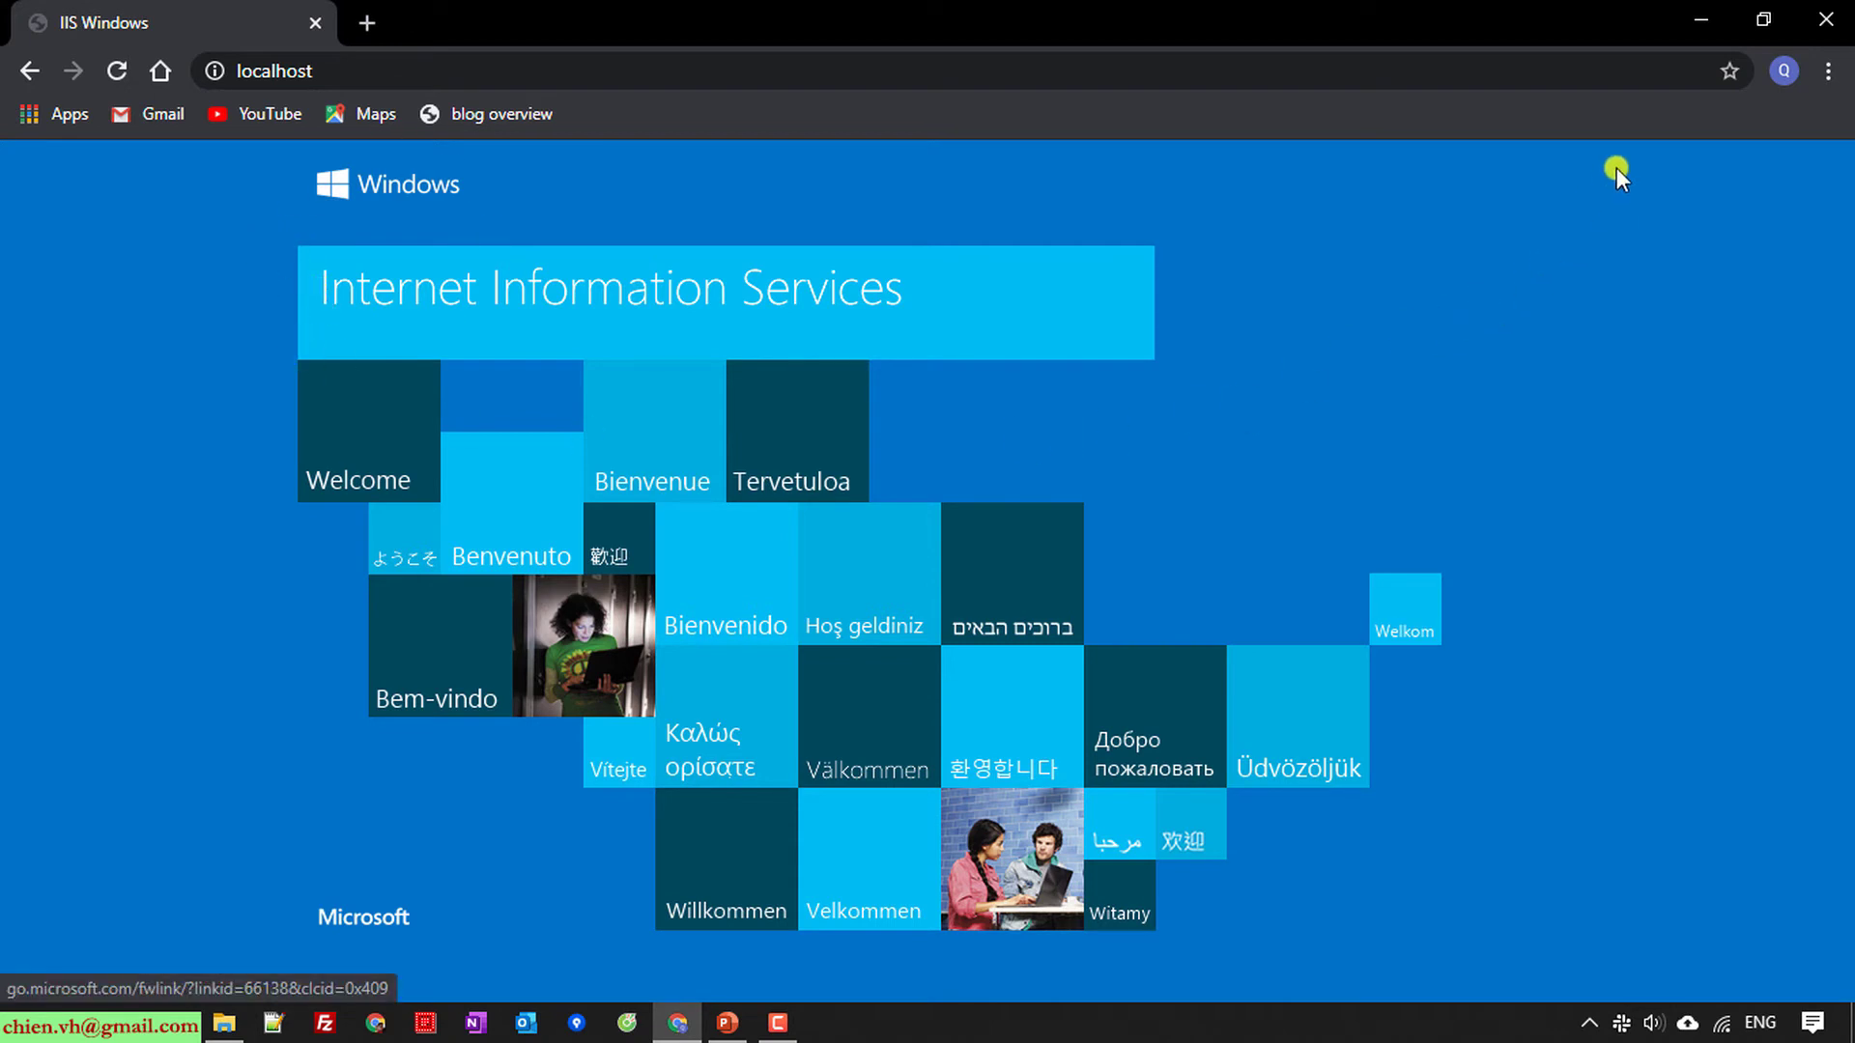
# Step: Create a folder named MyASPClassic inside wwwroot and open it
pyautogui.click(1700, 19)
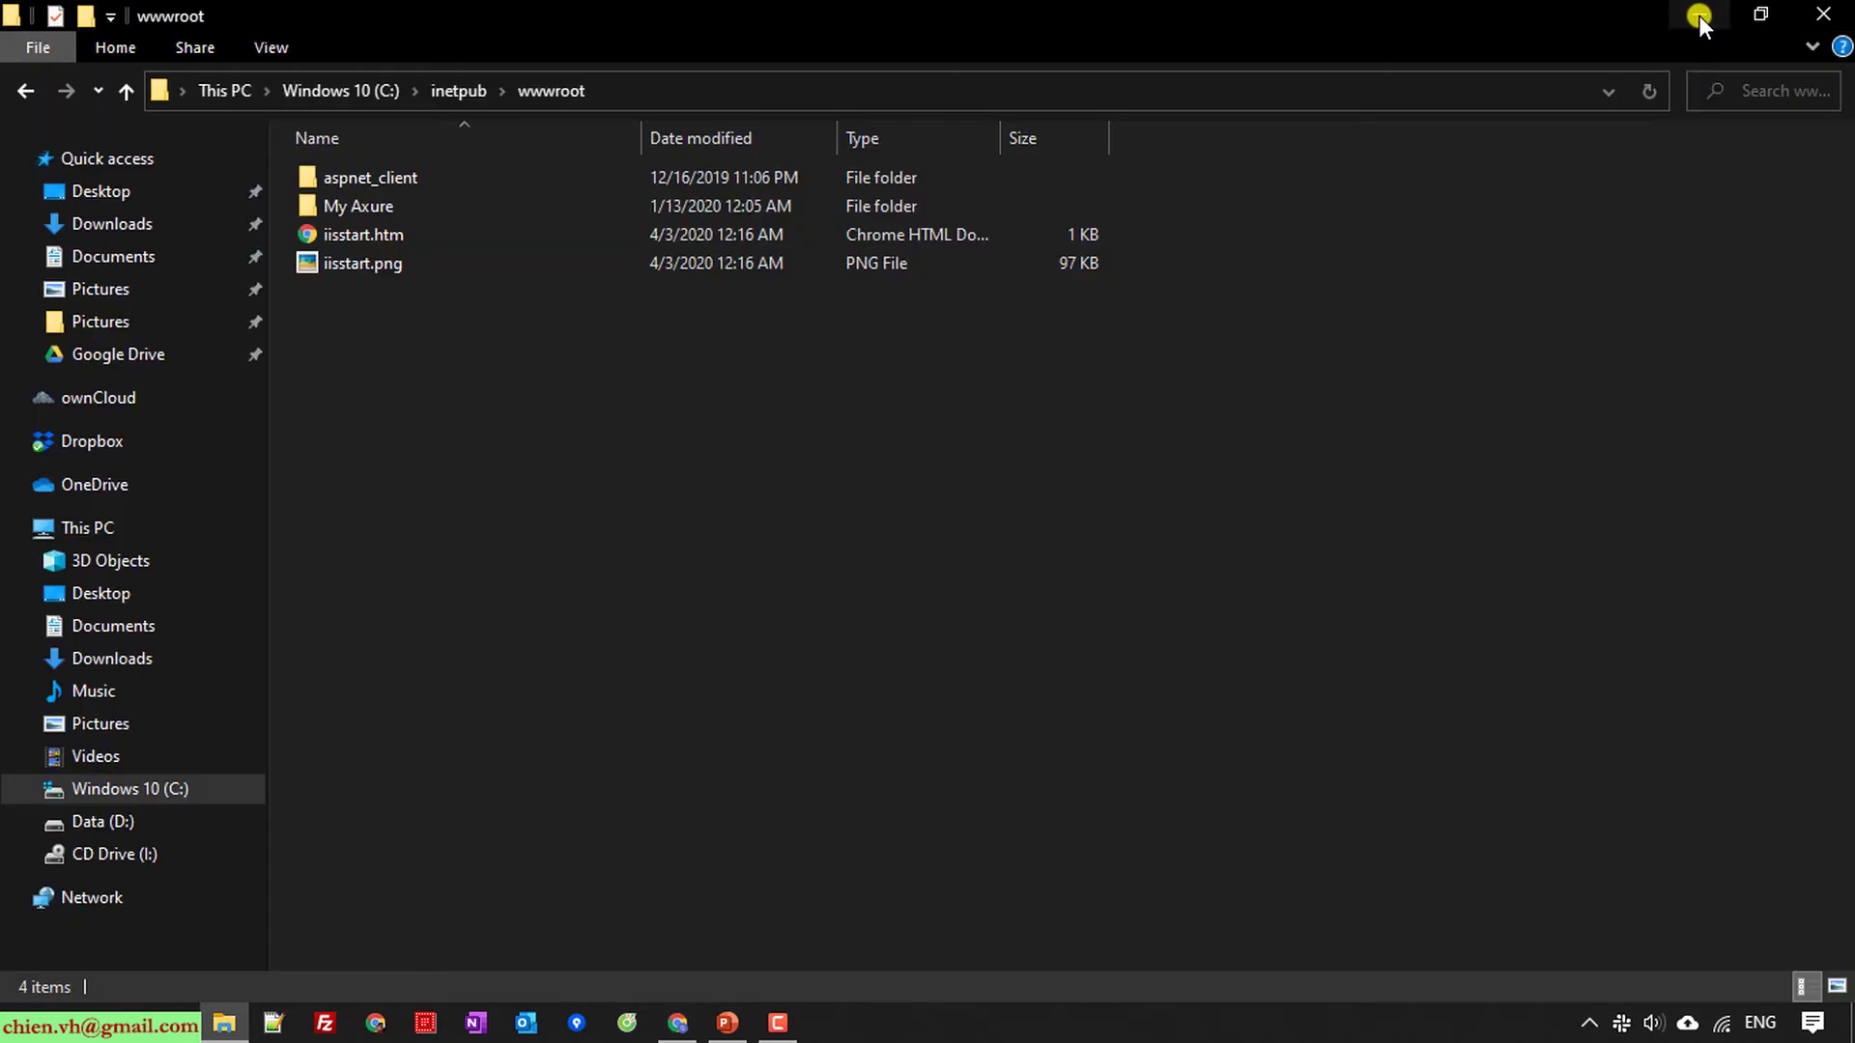
pyautogui.rightClick(361, 454)
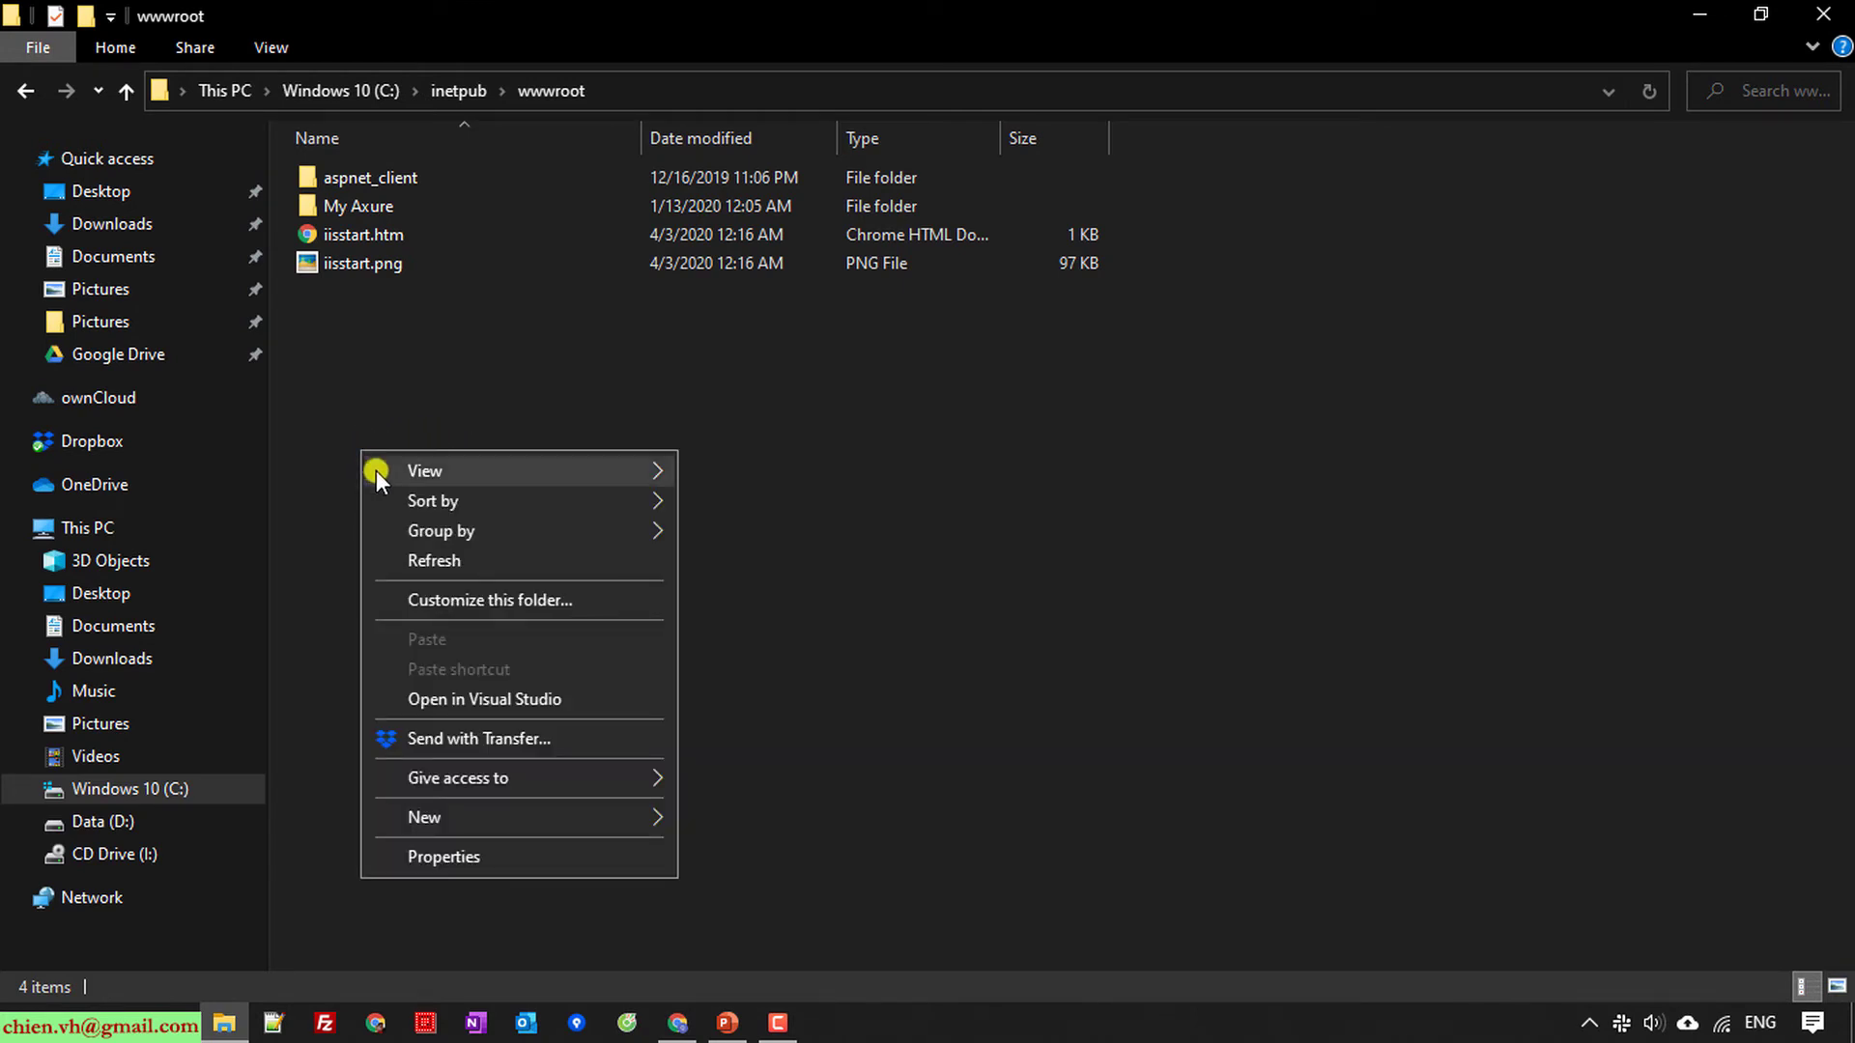
pyautogui.moveTo(456, 823)
pyautogui.click(774, 821)
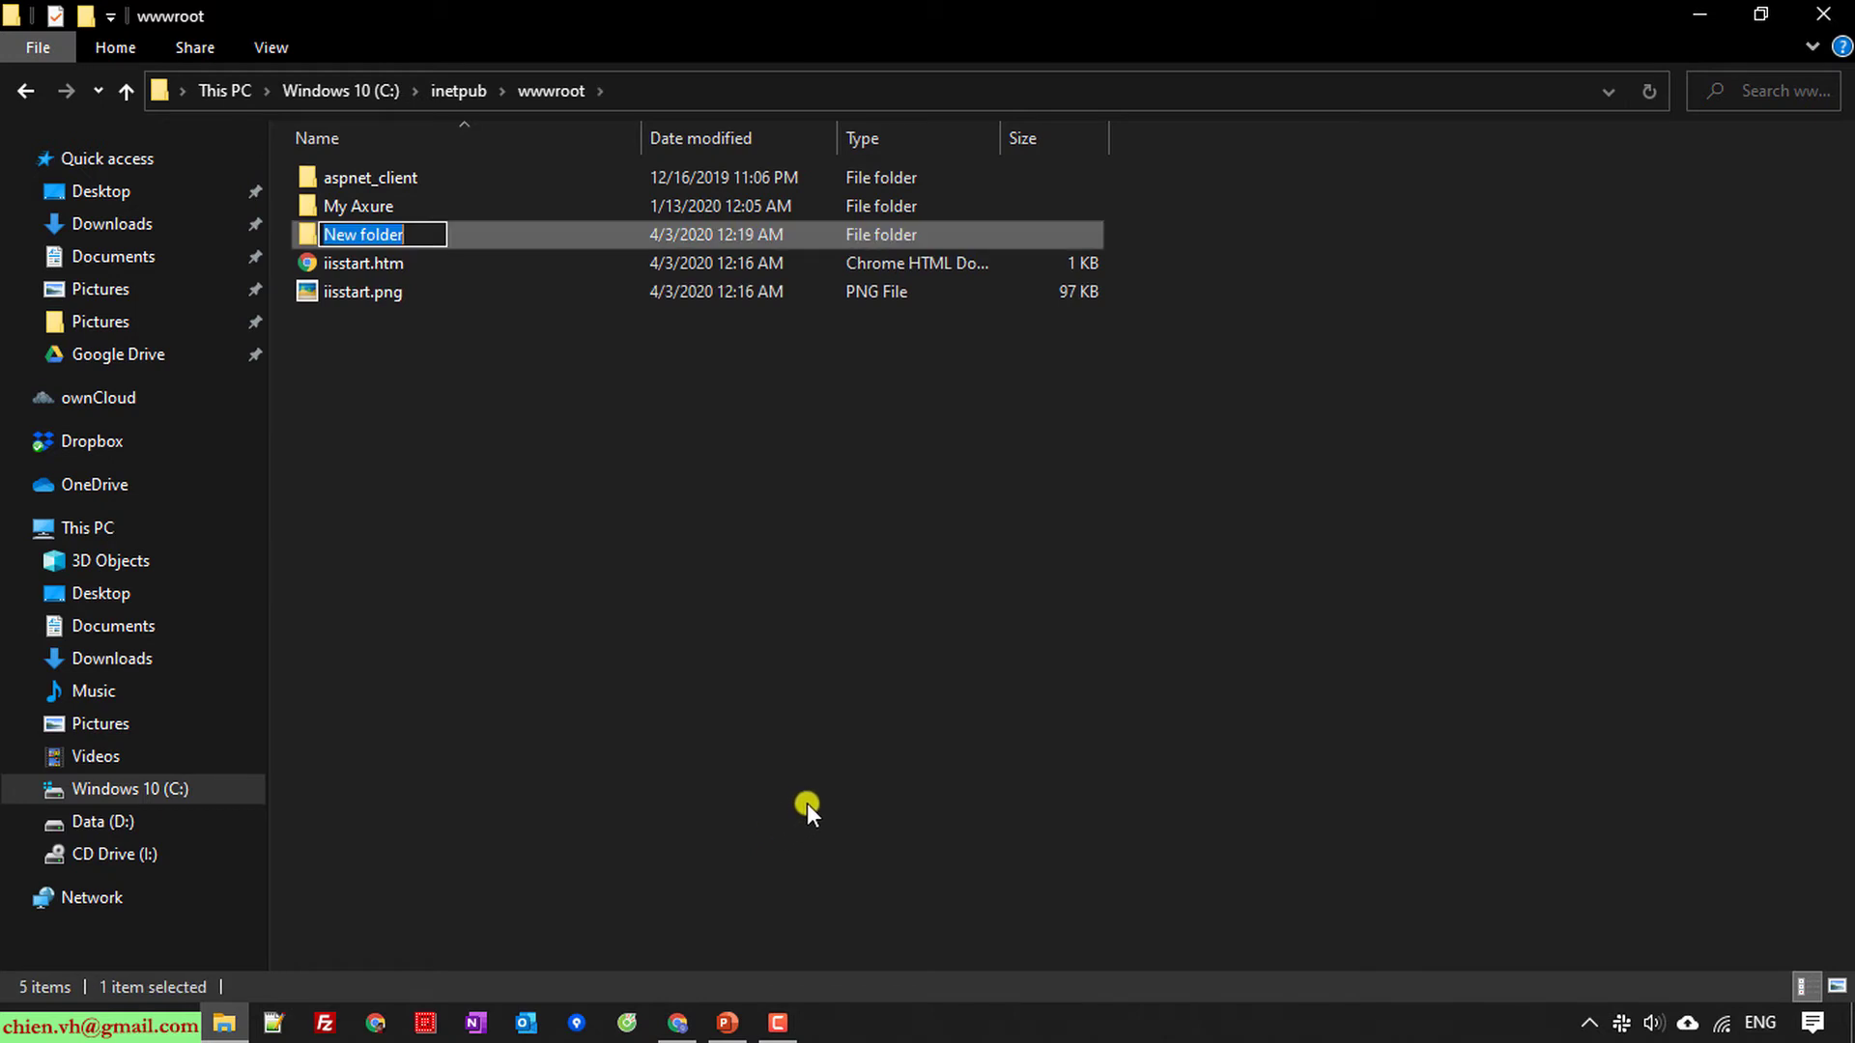
pyautogui.write('My')
pyautogui.press('BackSpace')
pyautogui.press('BackSpace')
pyautogui.write('My')
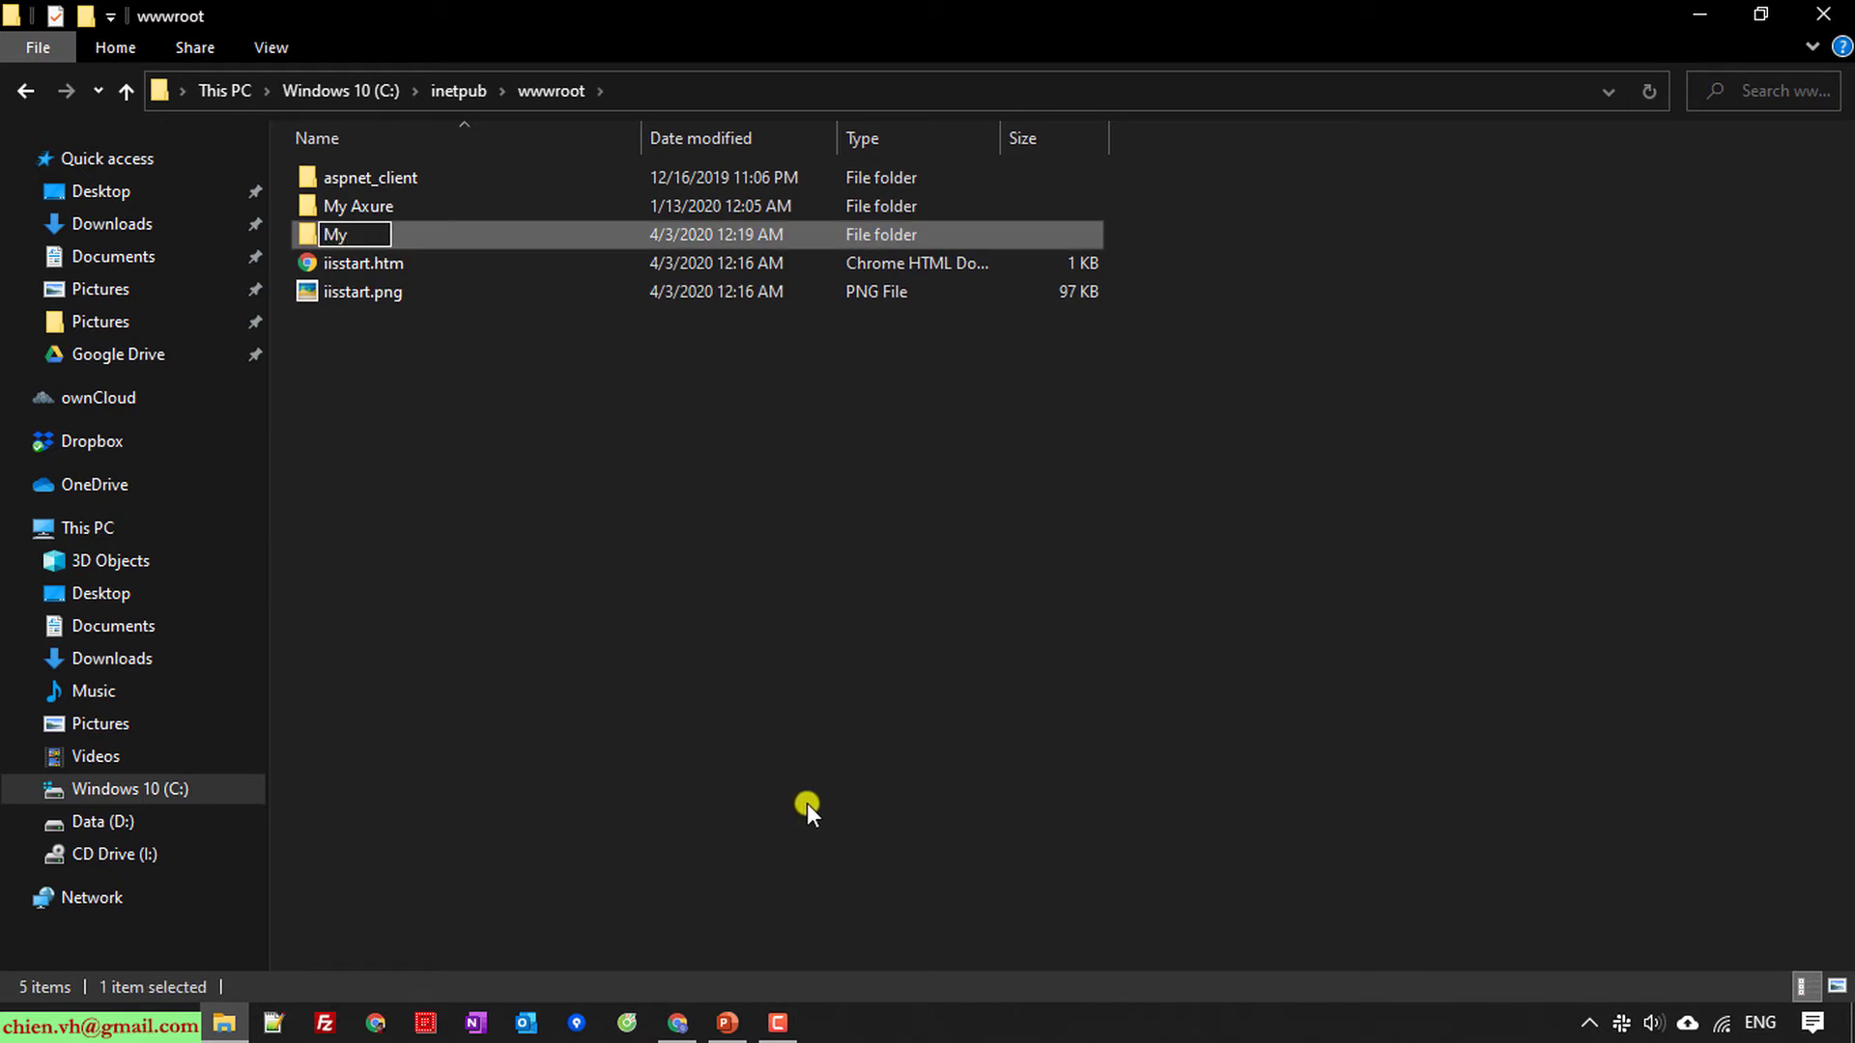
pyautogui.write('ASPClassic')
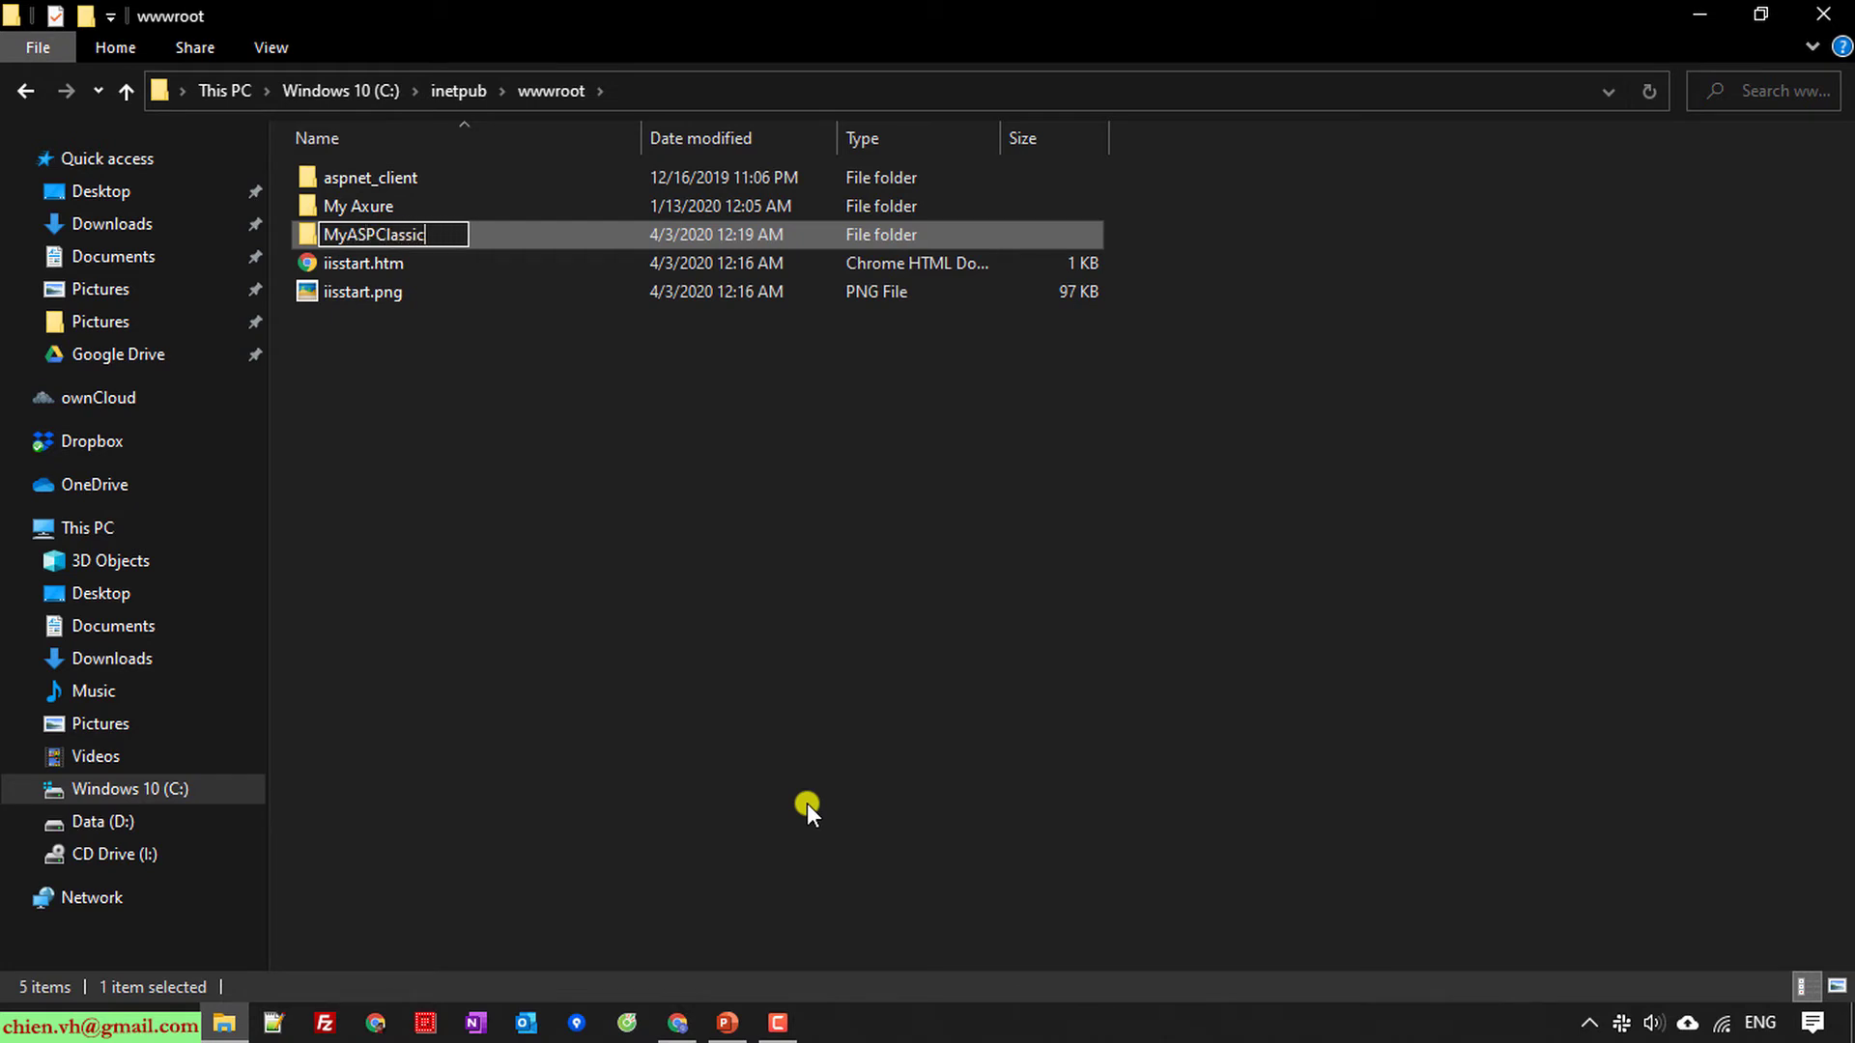
pyautogui.press('Return')
pyautogui.press('Return')
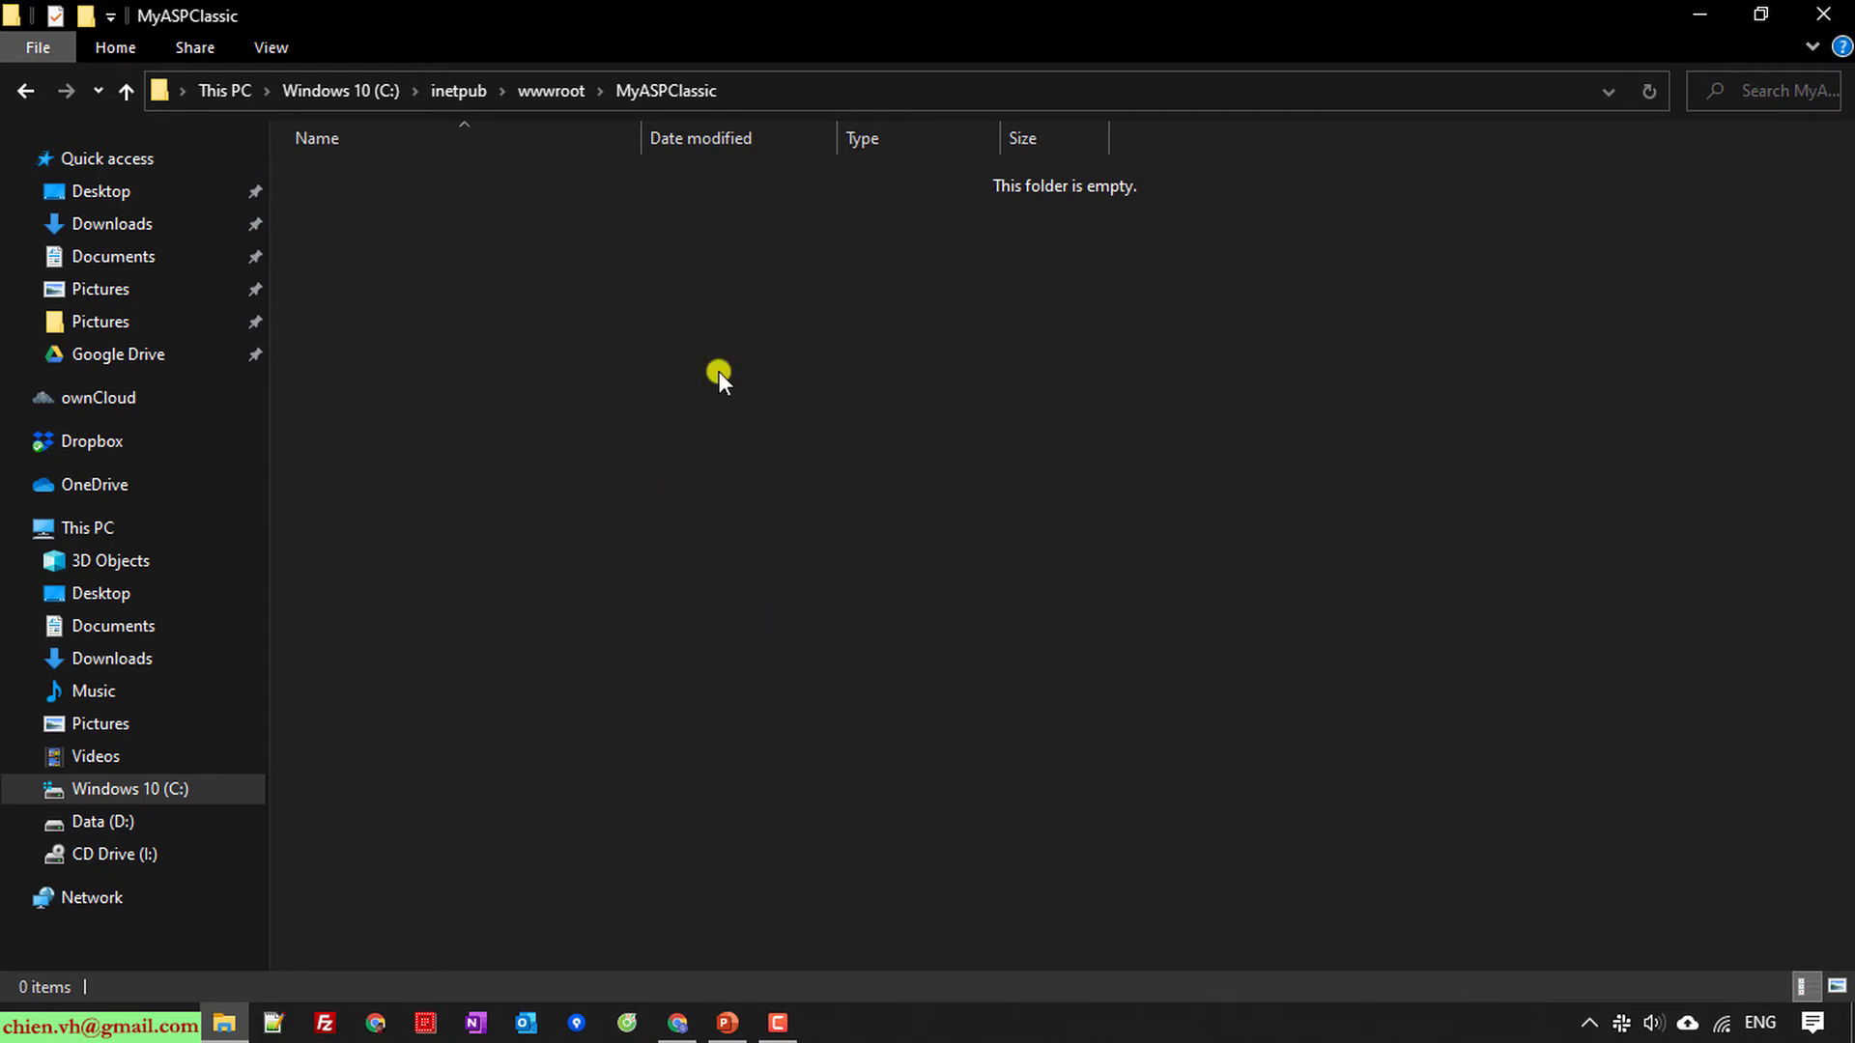
pyautogui.rightClick(479, 305)
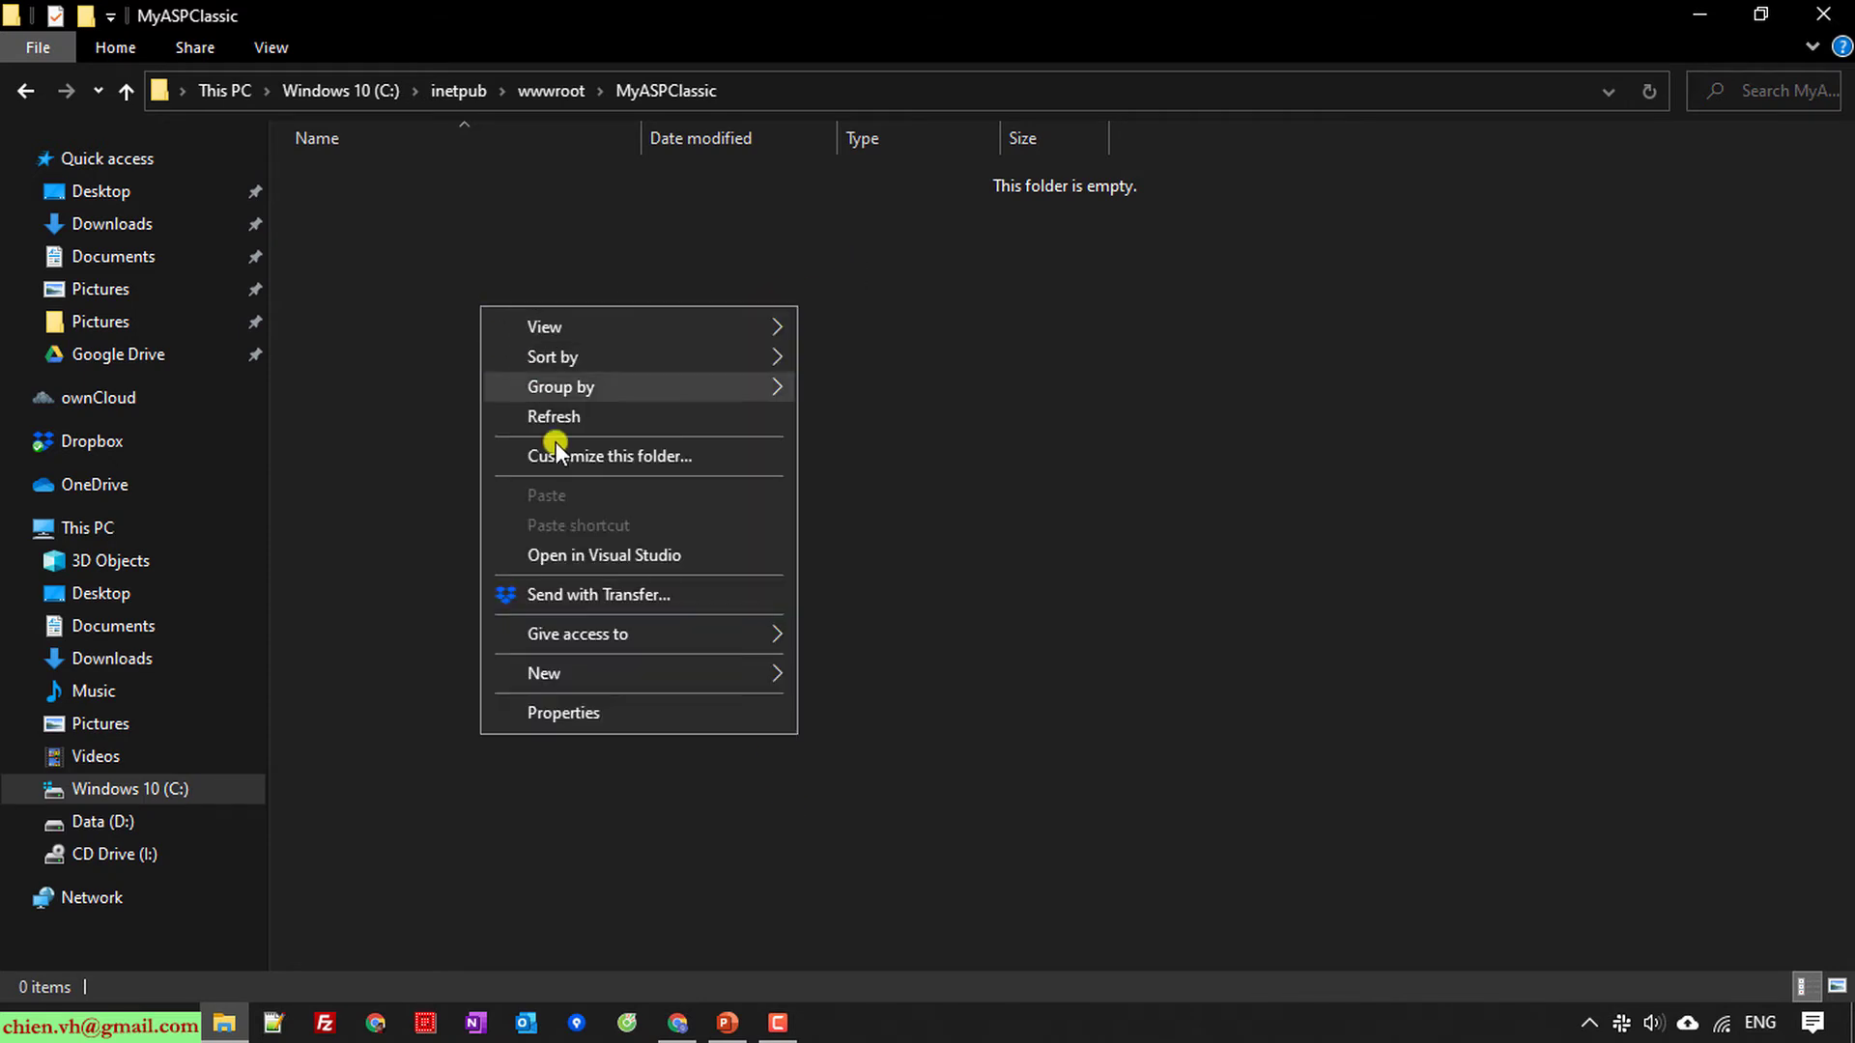
# Step: Create a new text document on the desktop and rename it index.asp
pyautogui.click(1089, 496)
pyautogui.doubleClick(1299, 12)
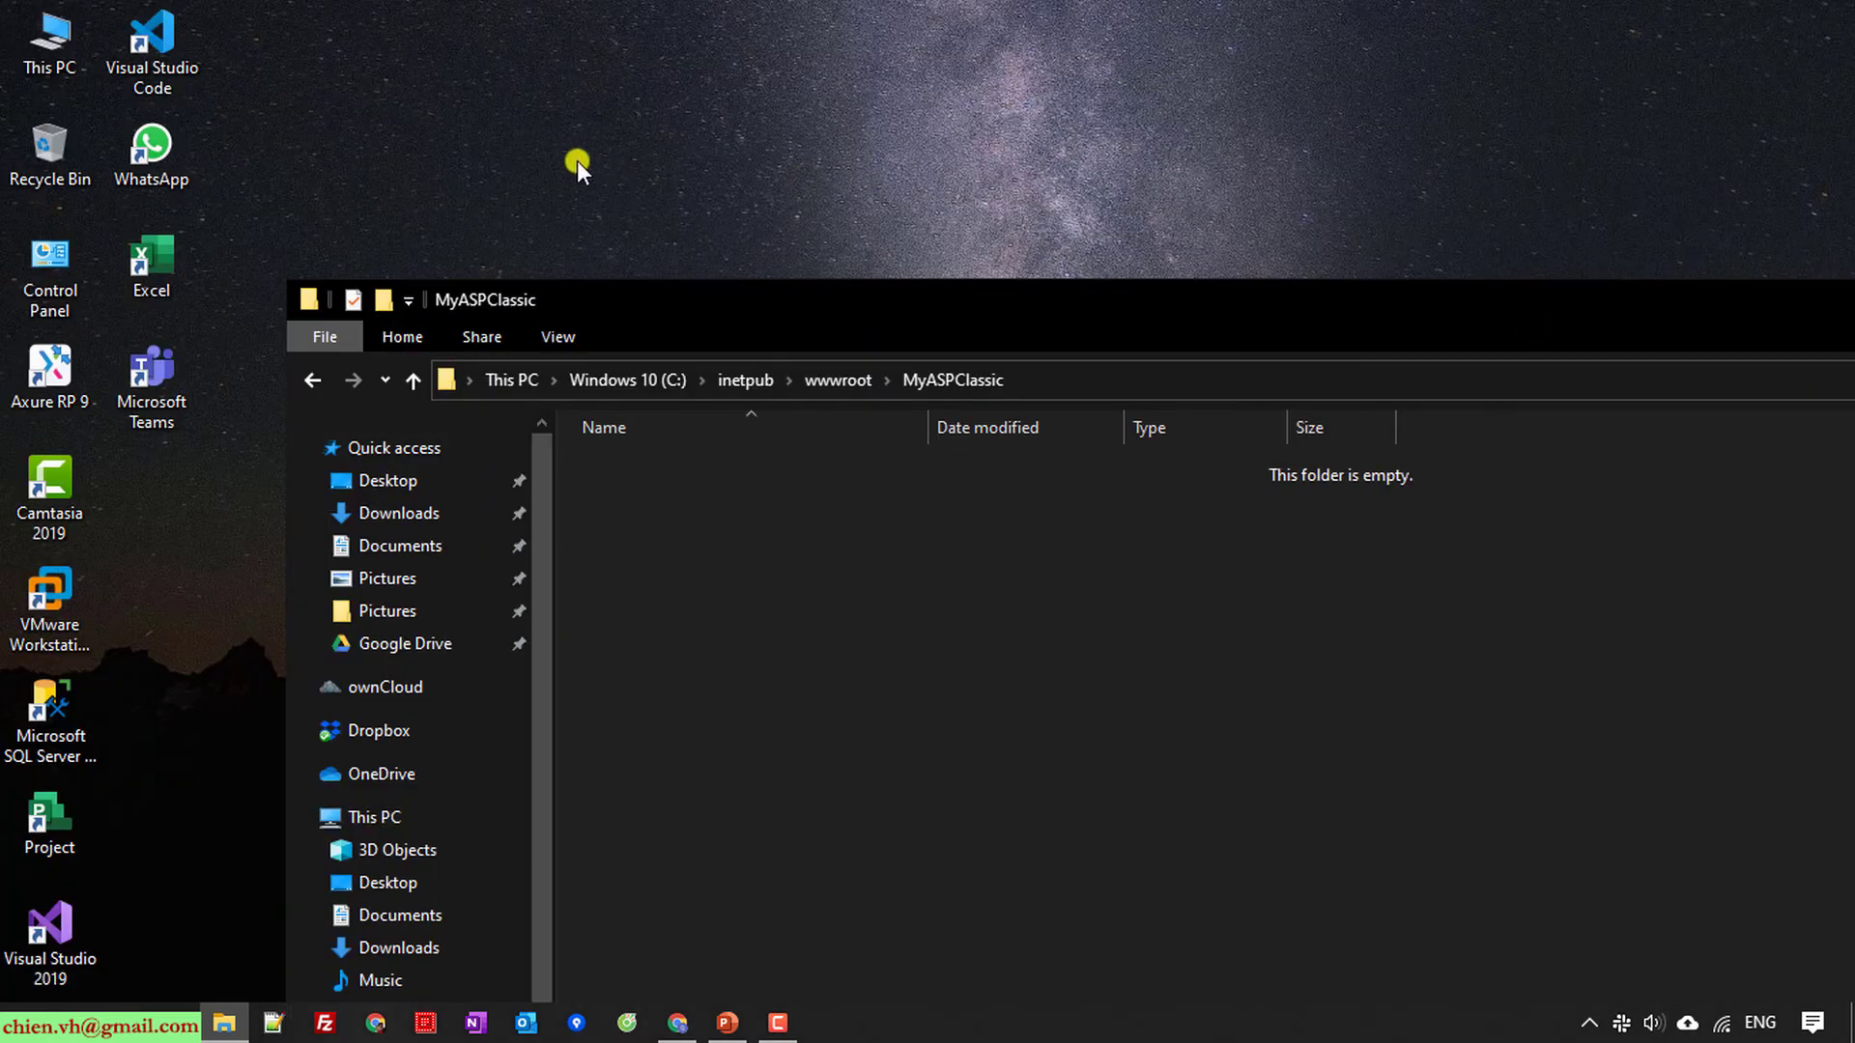
pyautogui.click(576, 160)
pyautogui.rightClick(489, 118)
pyautogui.moveTo(663, 450)
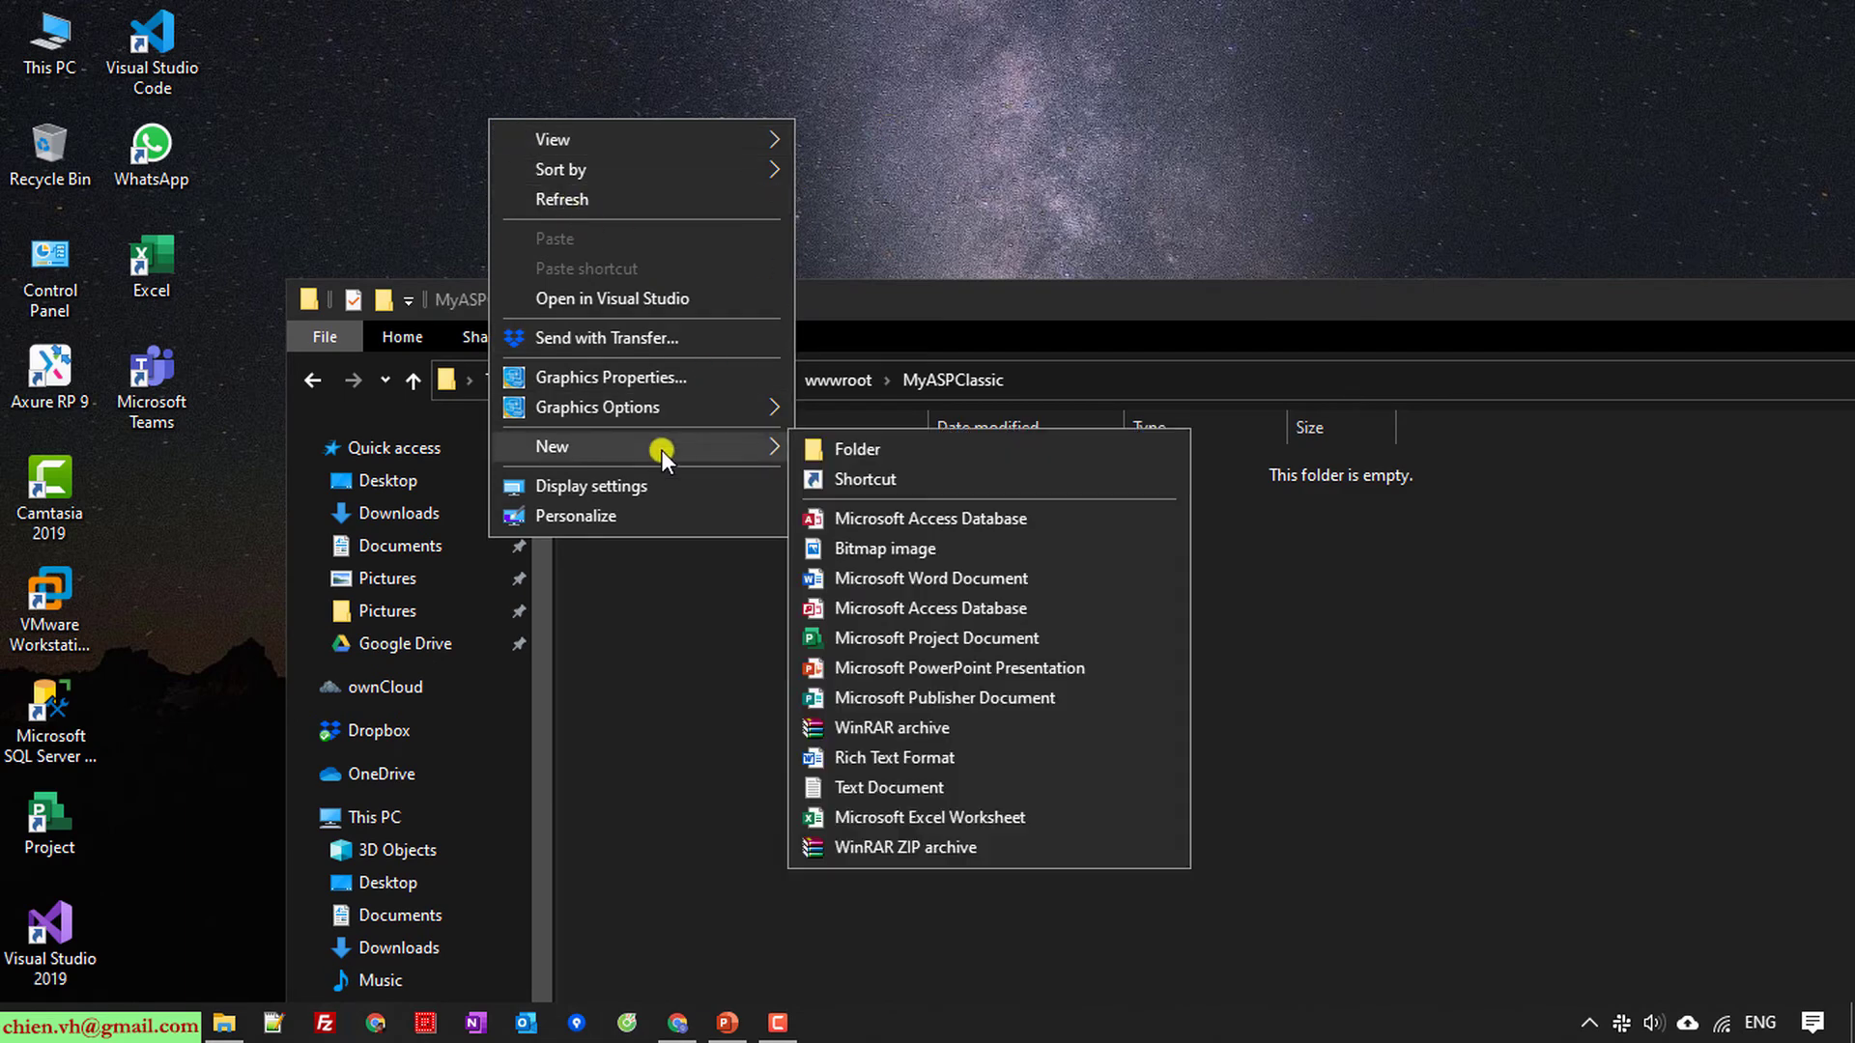
pyautogui.click(1092, 784)
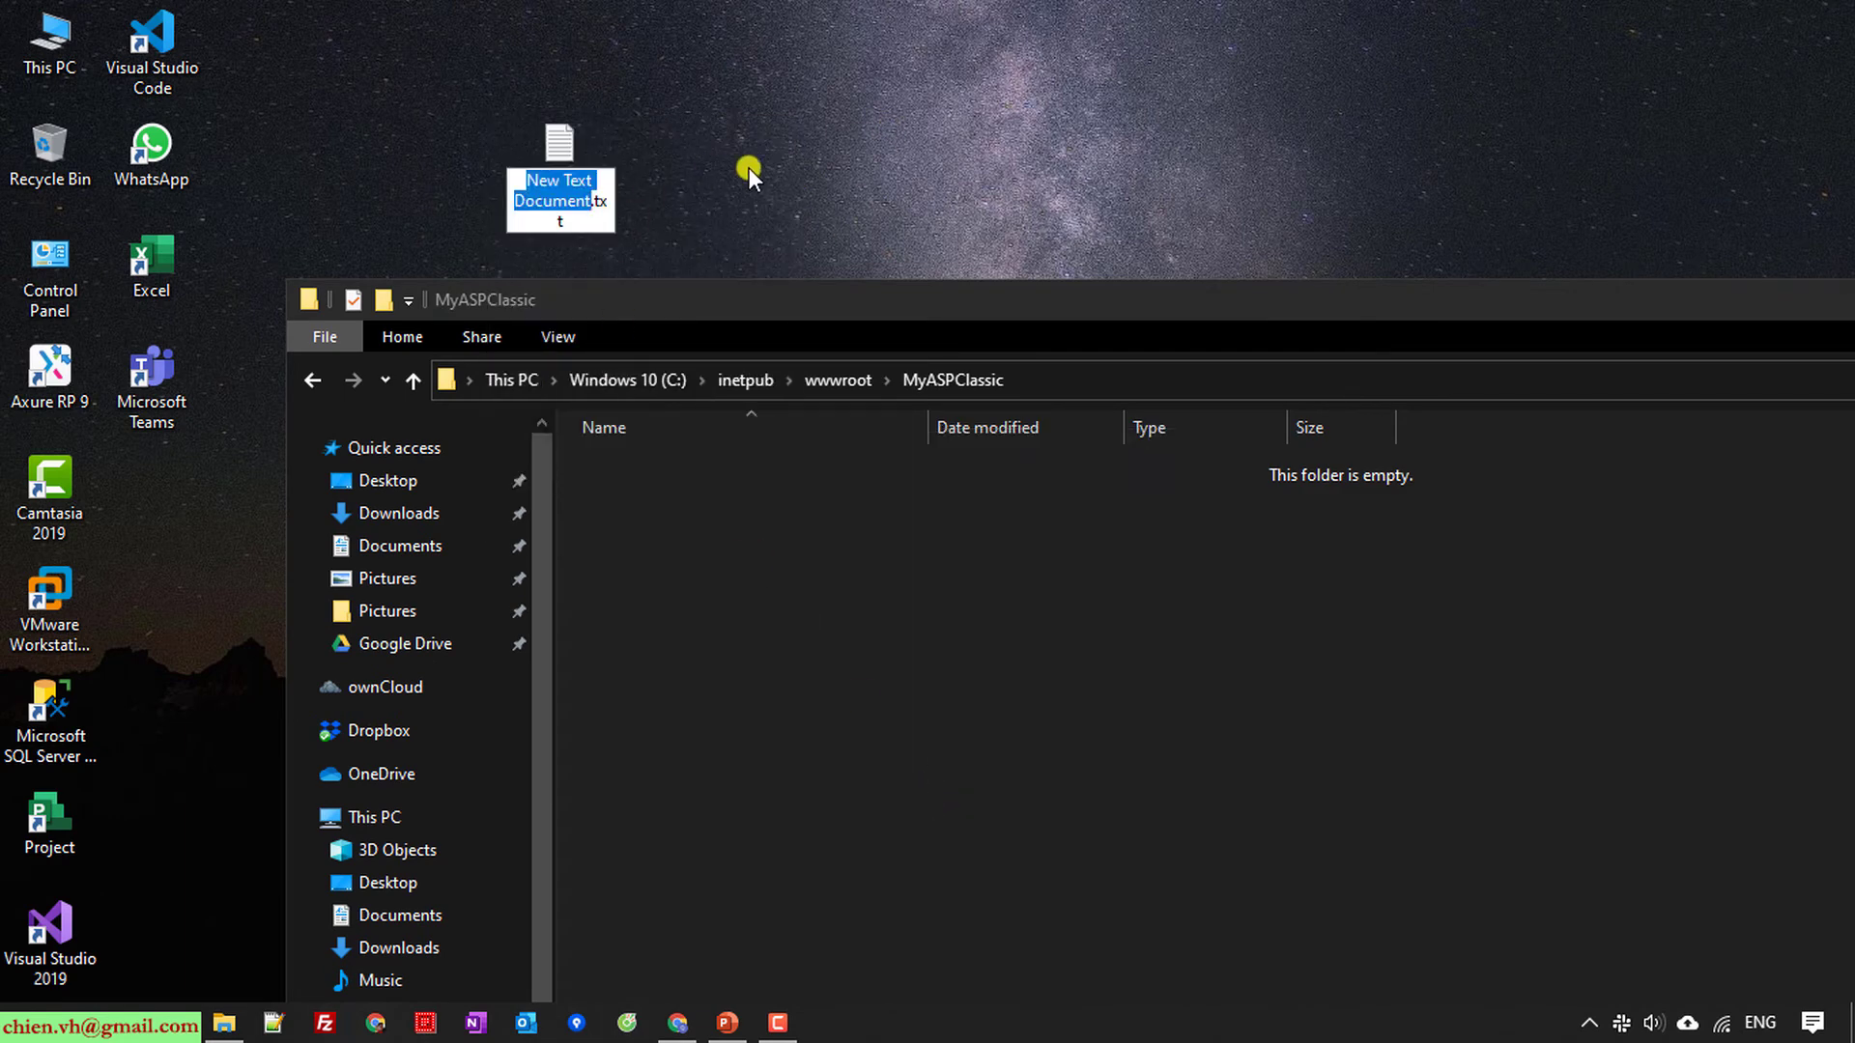
pyautogui.write('index')
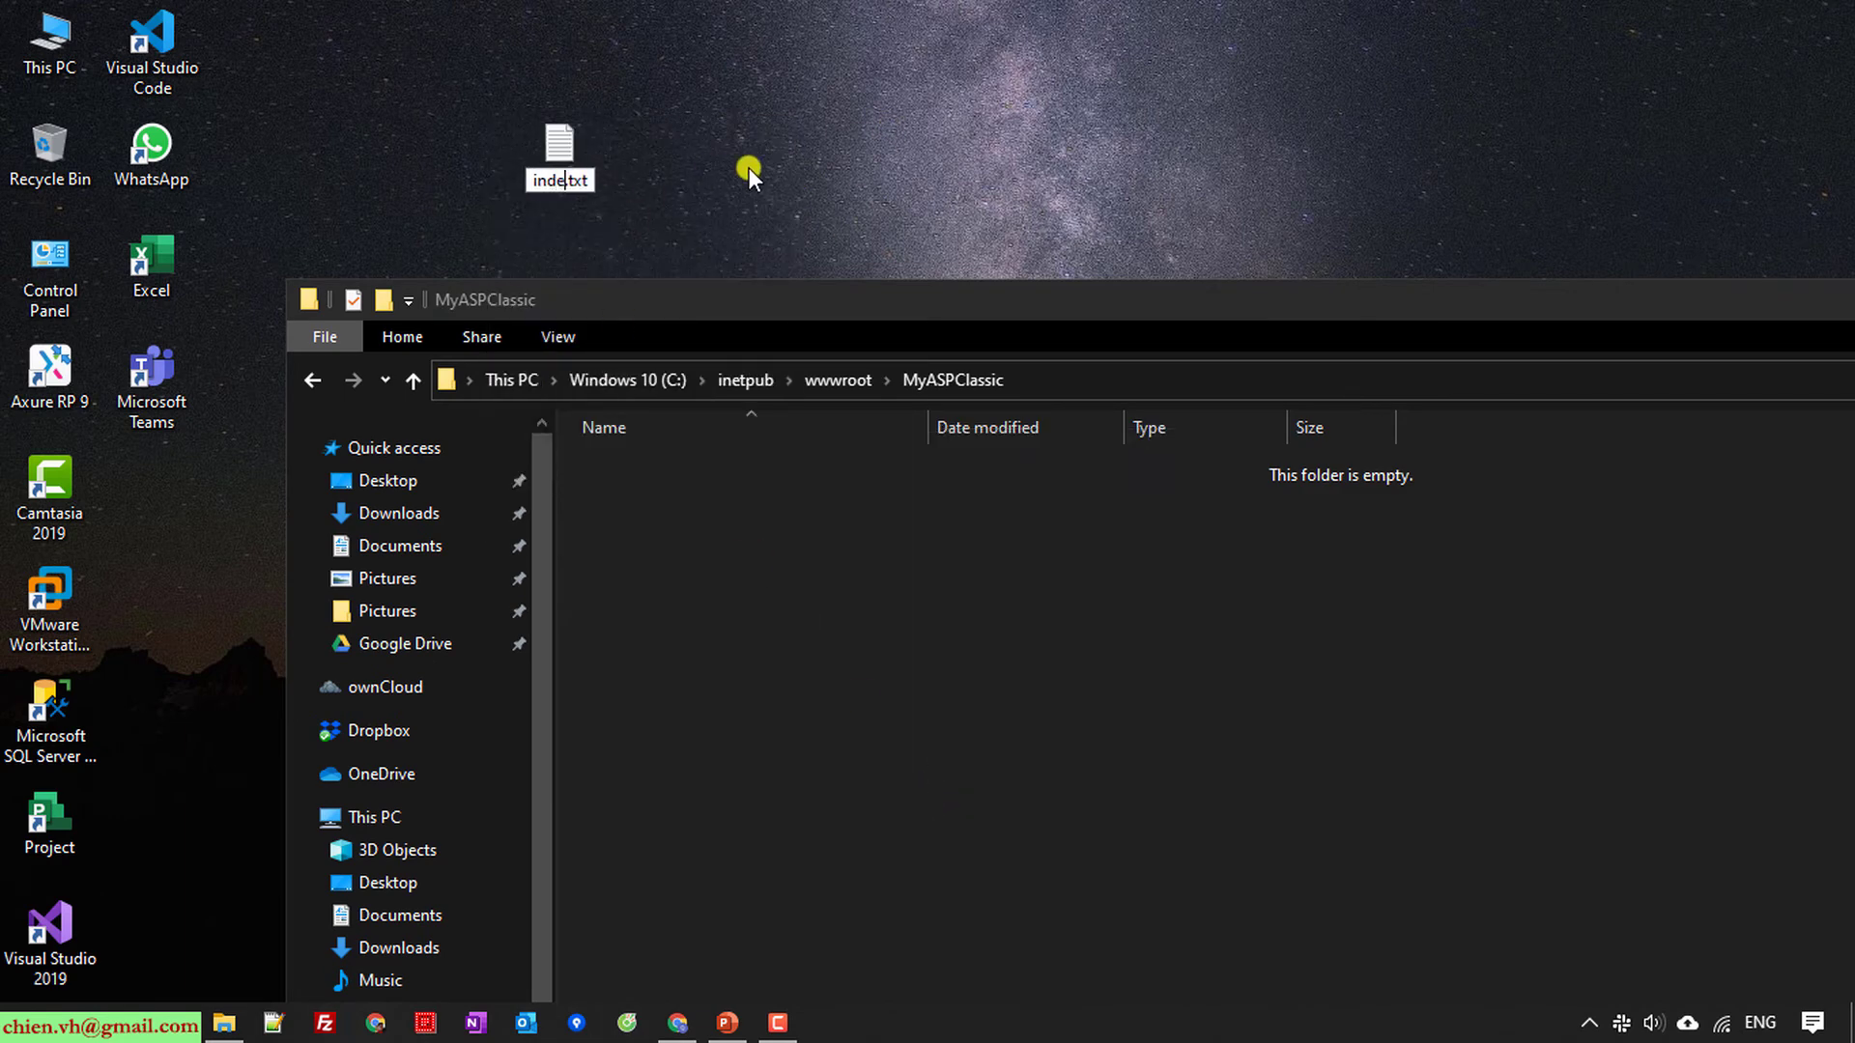
pyautogui.press('Right')
pyautogui.hotkey('shift', 'End')
pyautogui.write('asp')
pyautogui.press('Return')
pyautogui.press('Return')
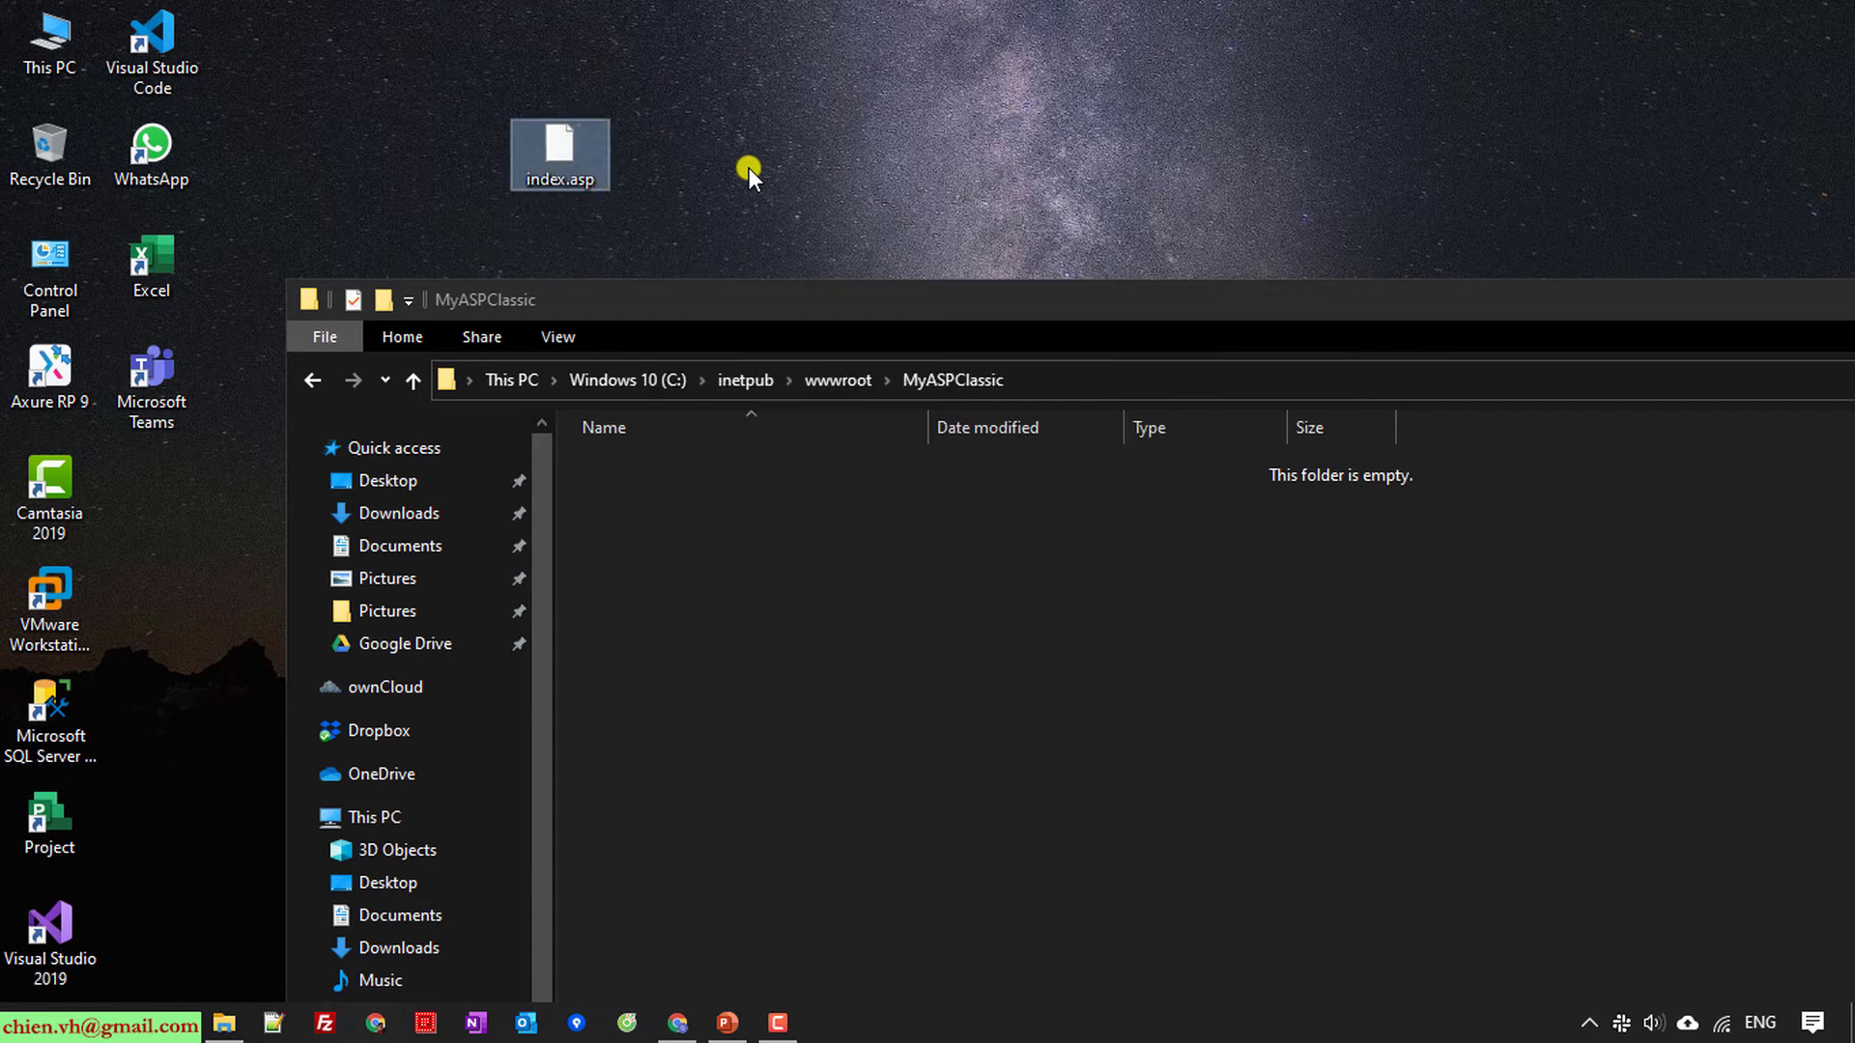
# Step: Move index.asp into the MyASPClassic folder, granting administrator permission
pyautogui.click(958, 765)
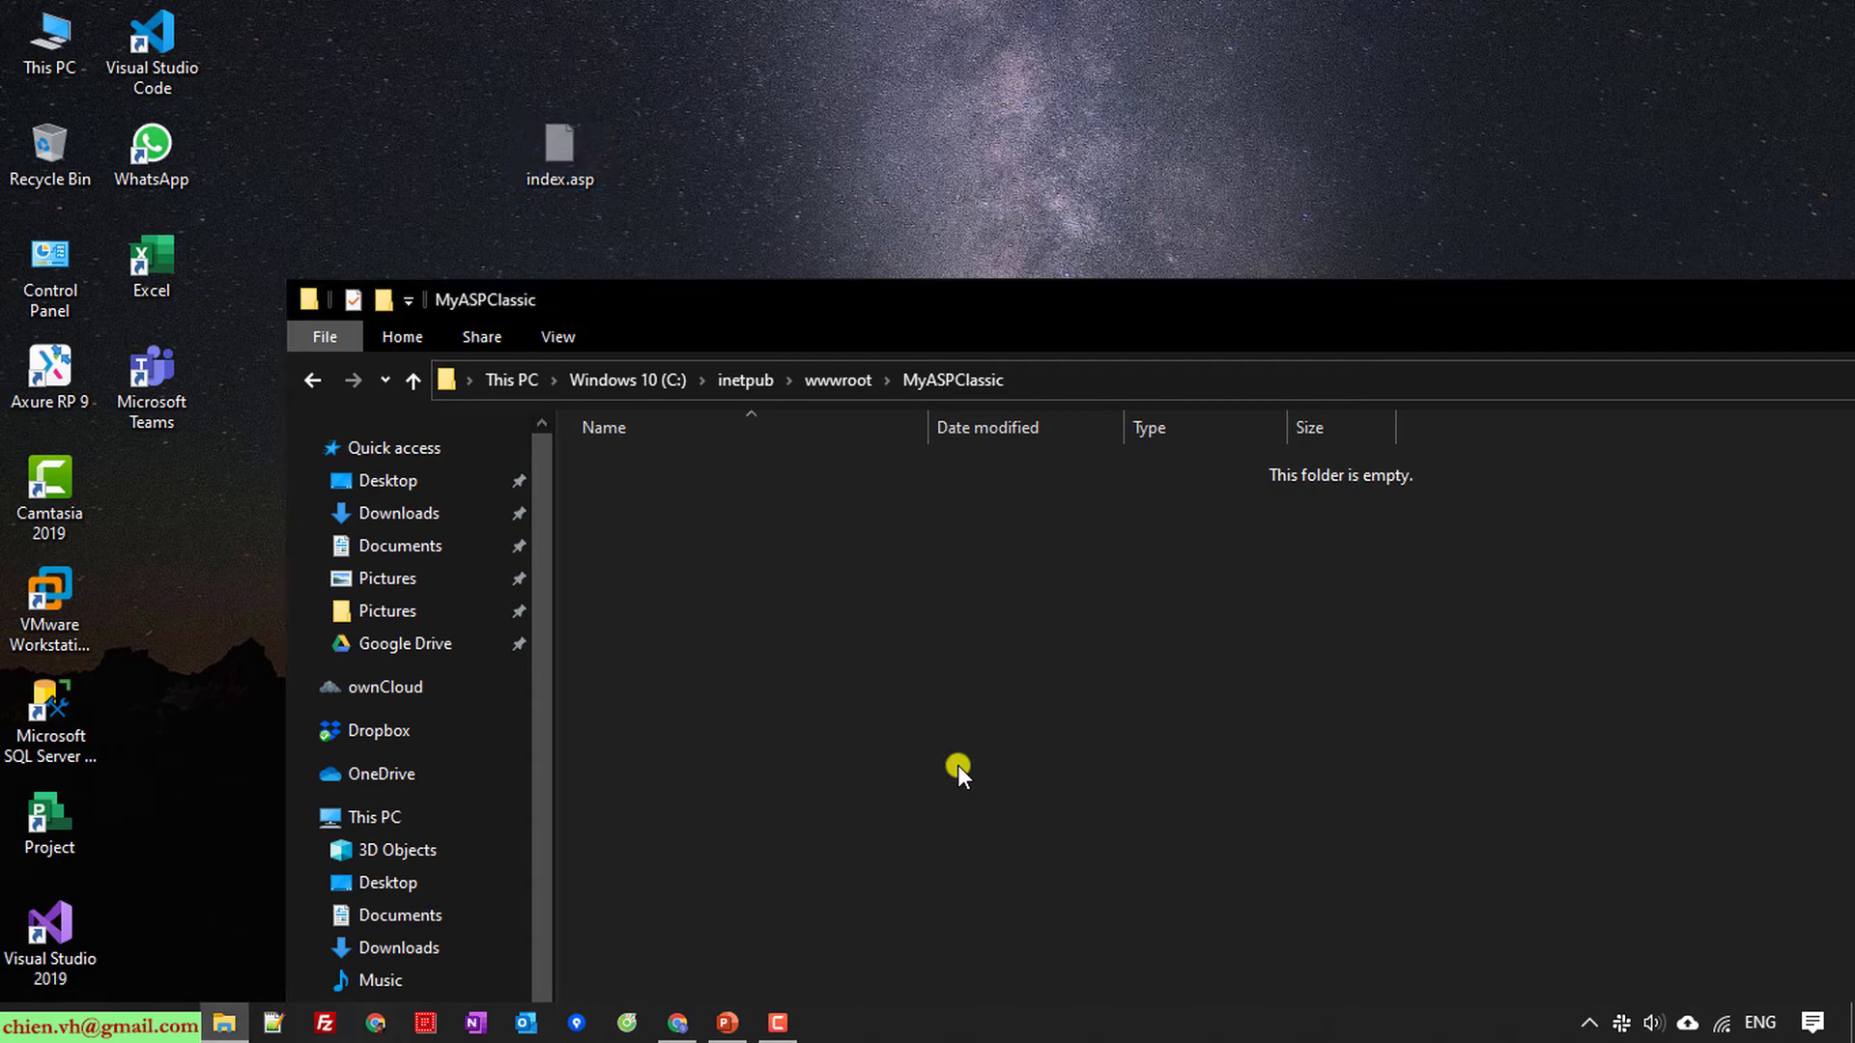
pyautogui.hotkey('ctrl', 'v')
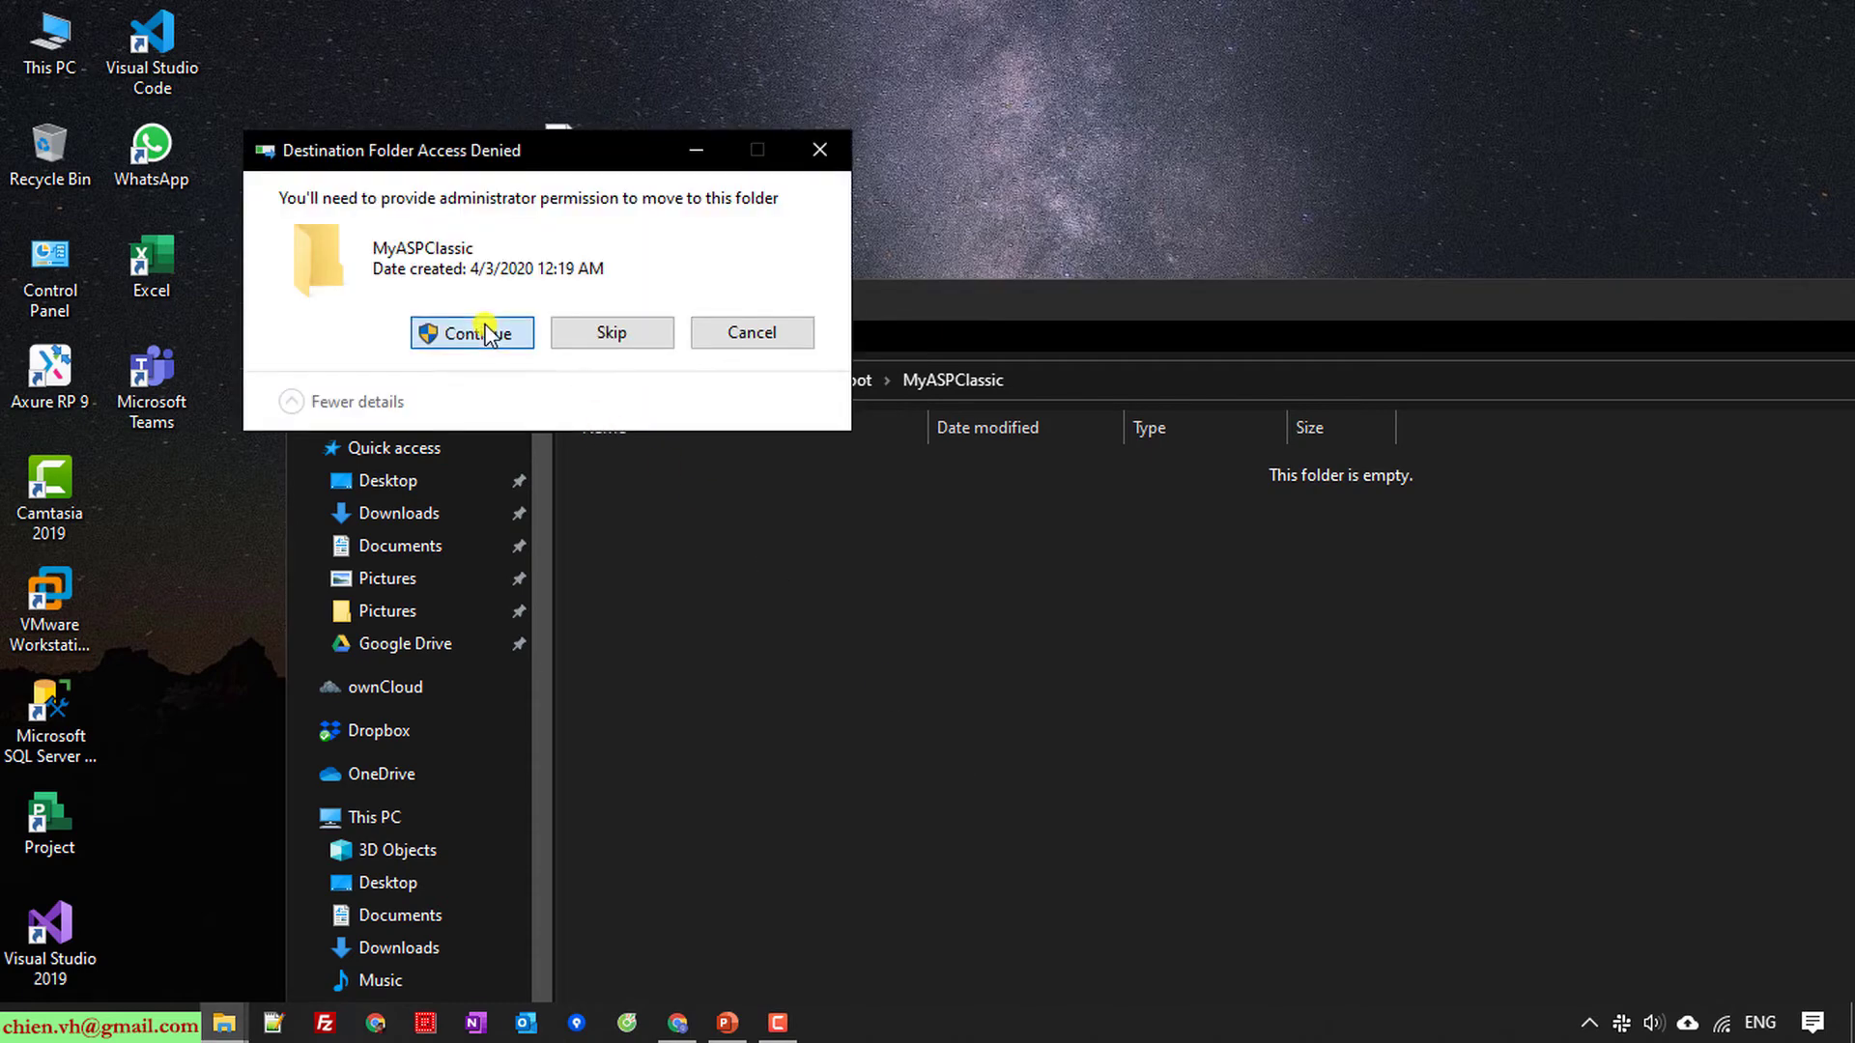
pyautogui.click(486, 333)
# Step: Open index.asp from MyASPClassic in TextPad and type 'Hello' on its first line
pyautogui.doubleClick(1389, 307)
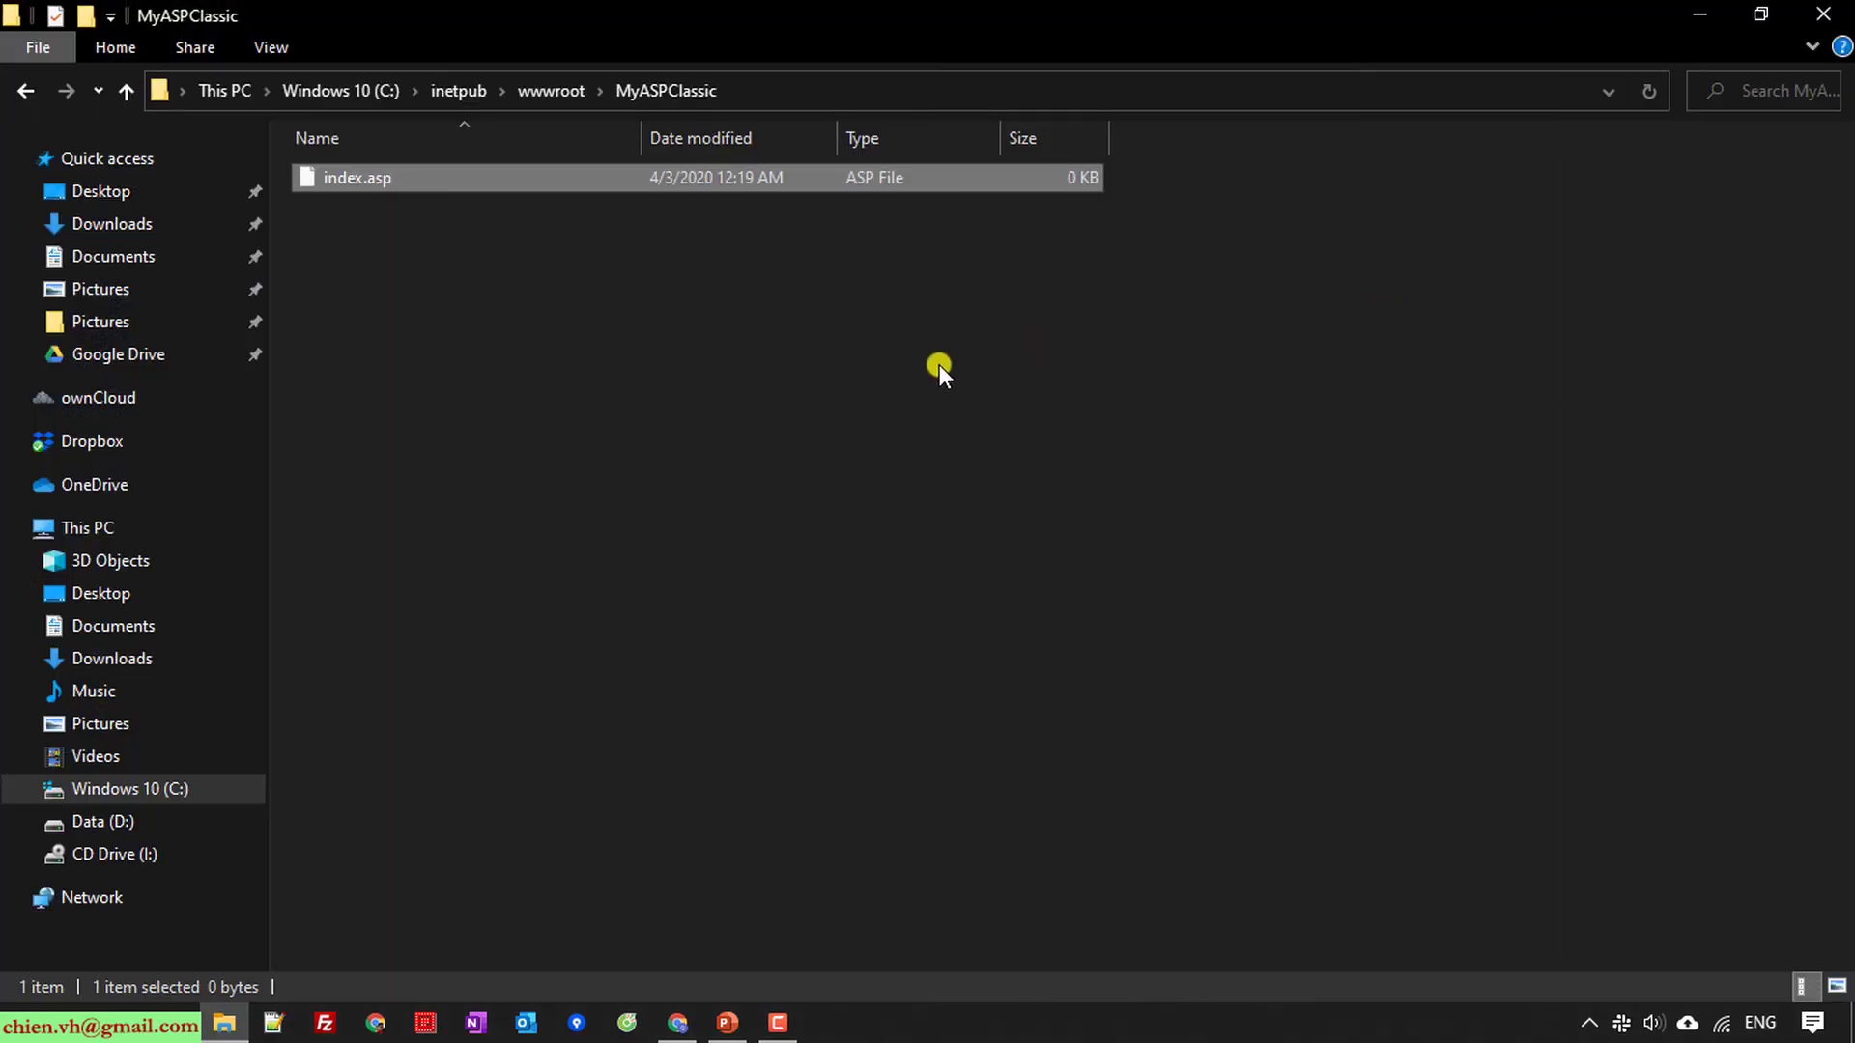
pyautogui.click(908, 379)
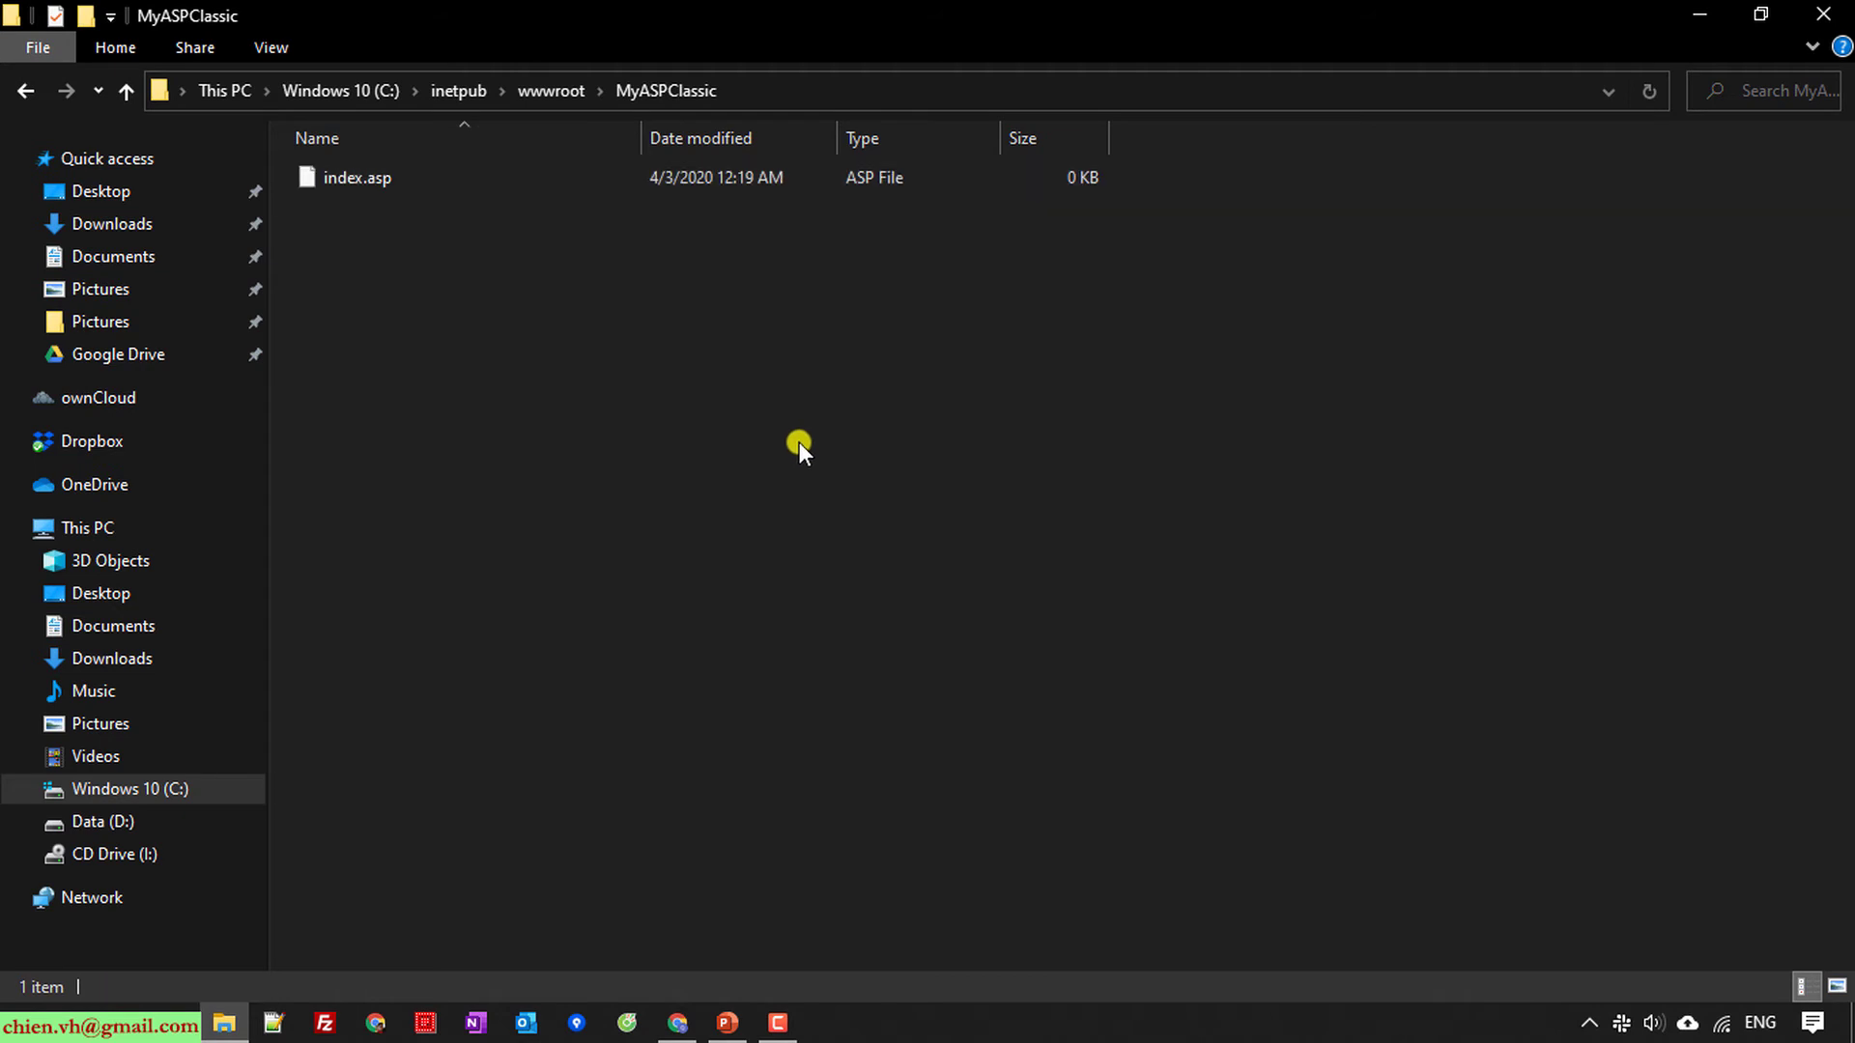
pyautogui.rightClick(334, 172)
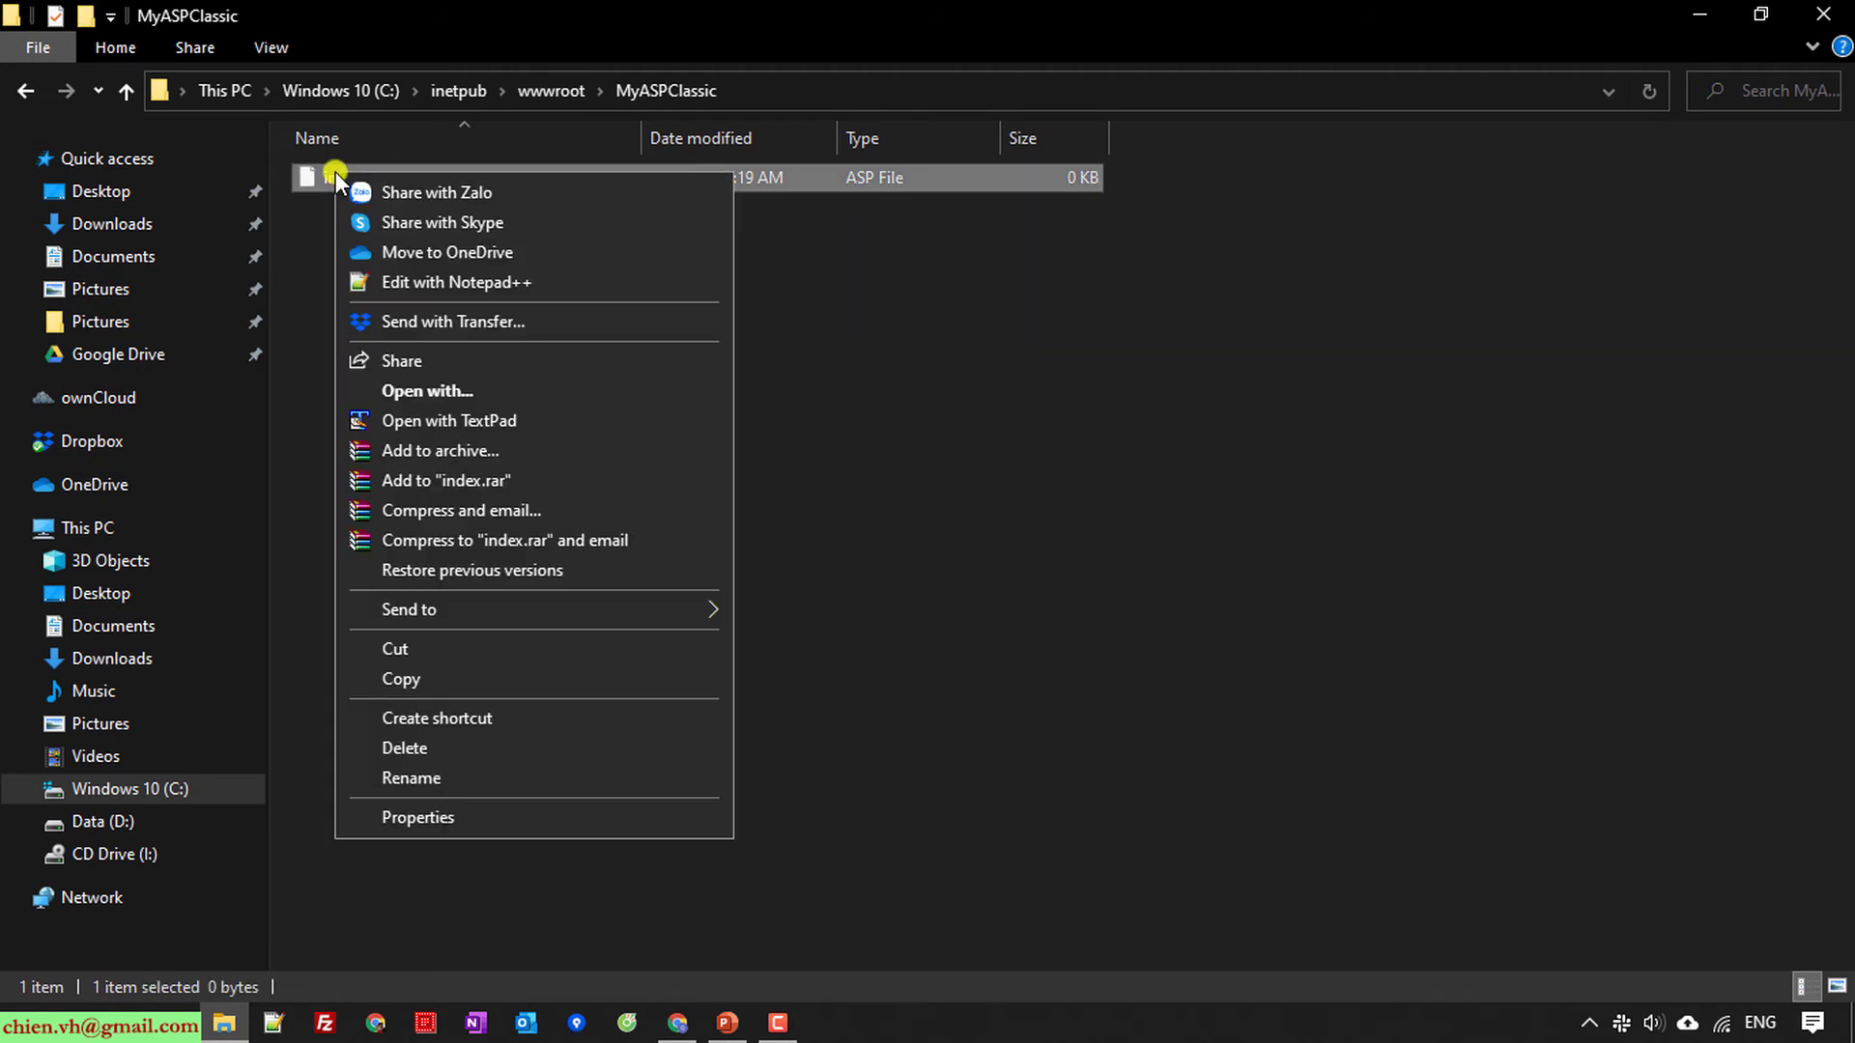
pyautogui.click(484, 417)
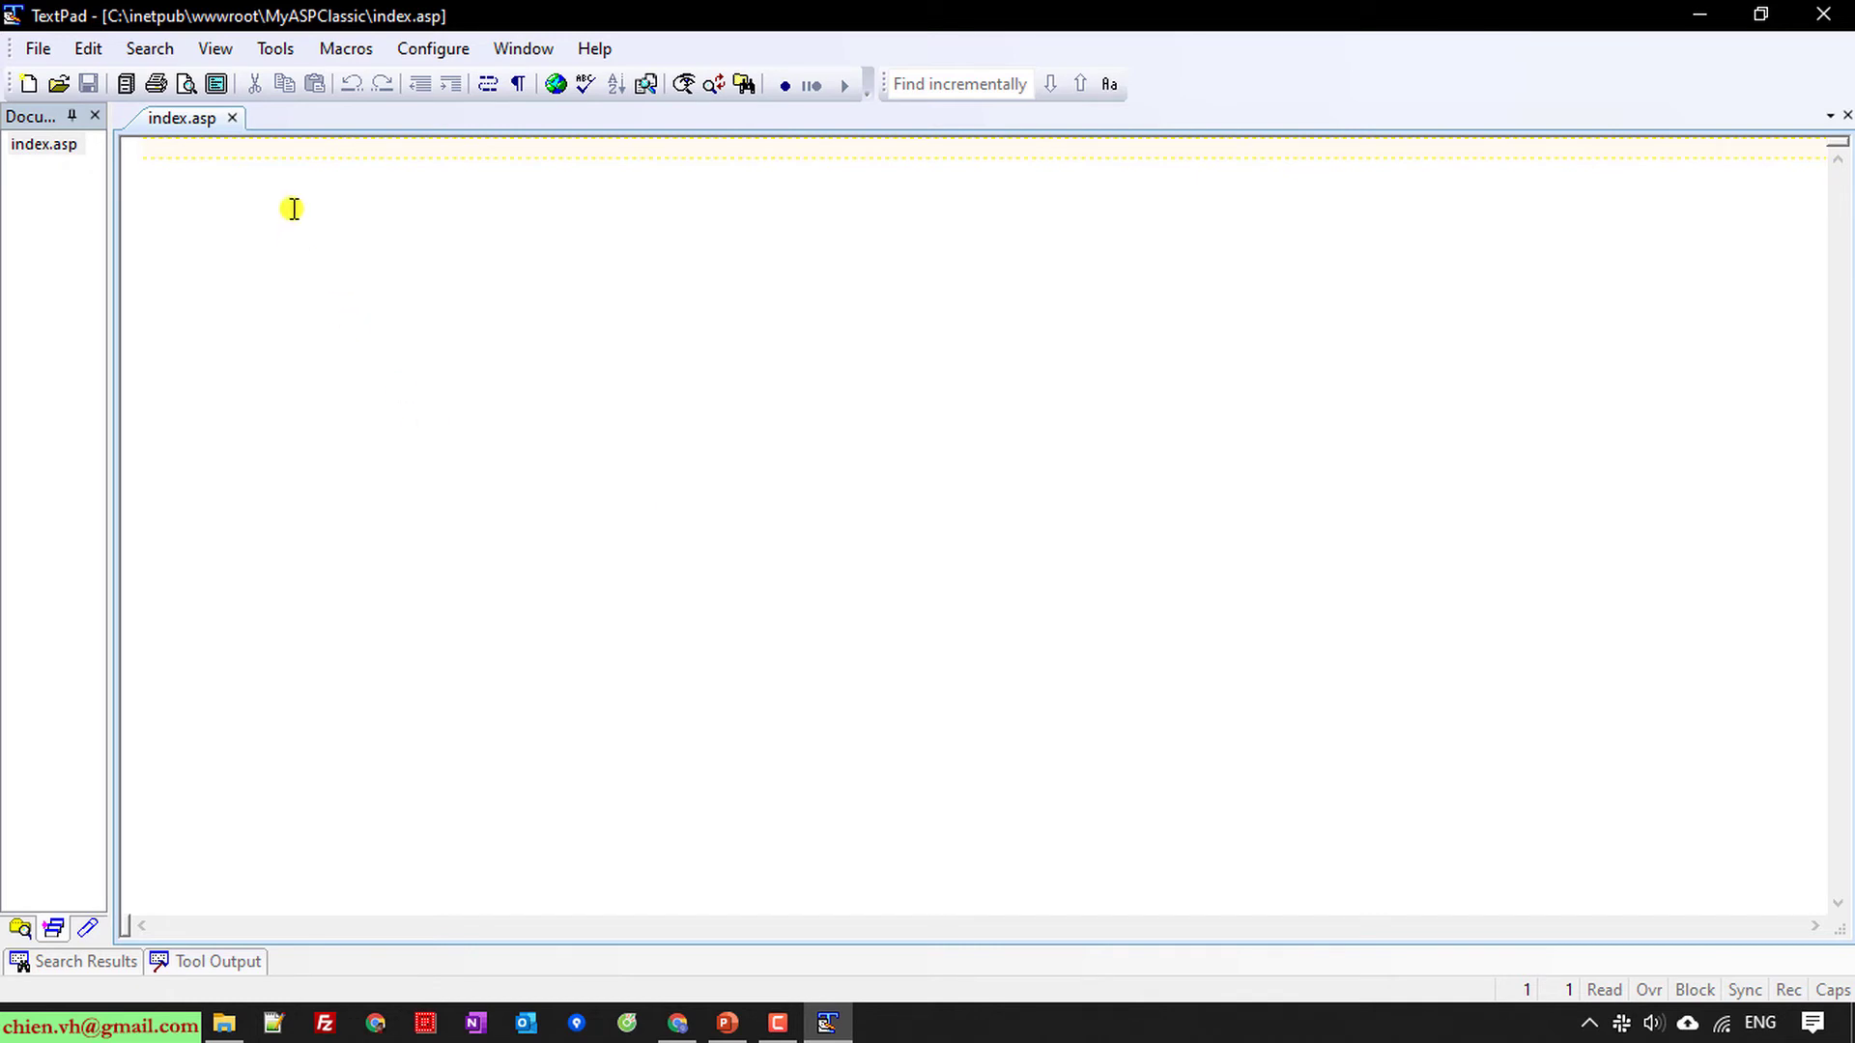
pyautogui.write('Hello')
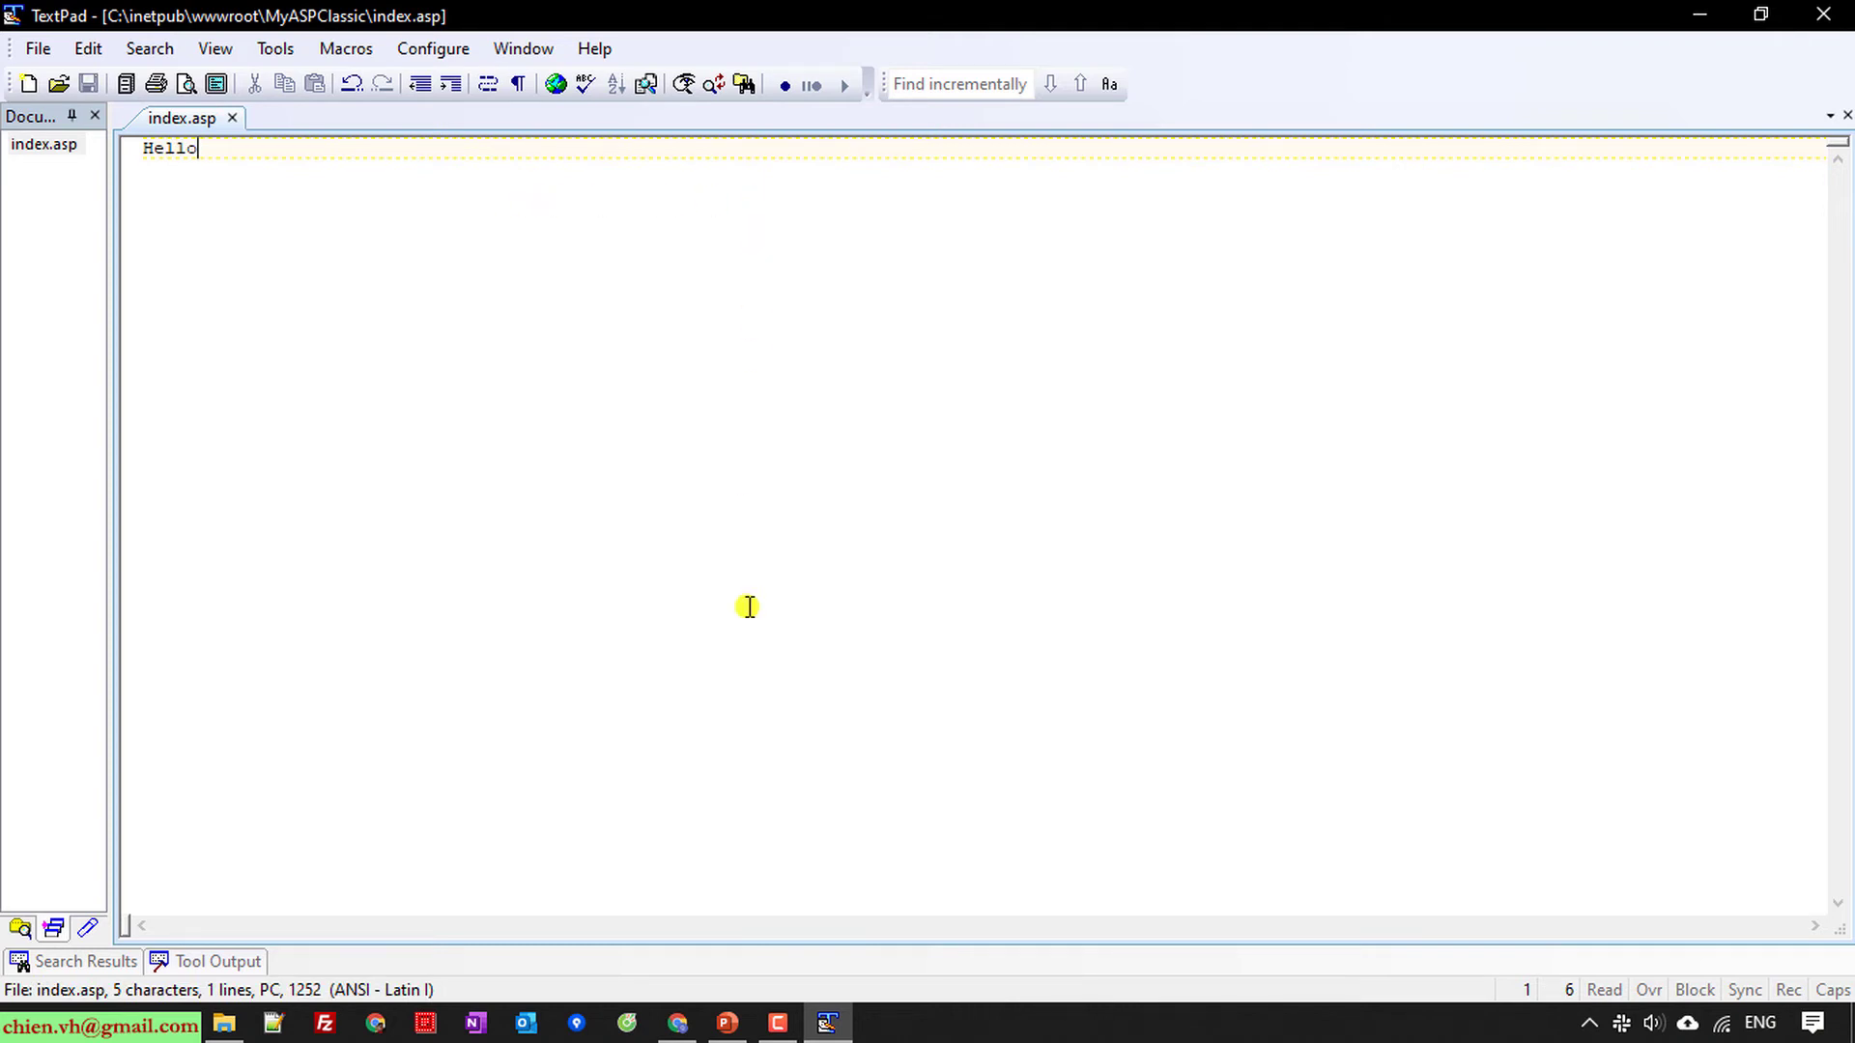
# Step: Check the full path of the MyASPClassic folder in File Explorer
pyautogui.click(676, 1022)
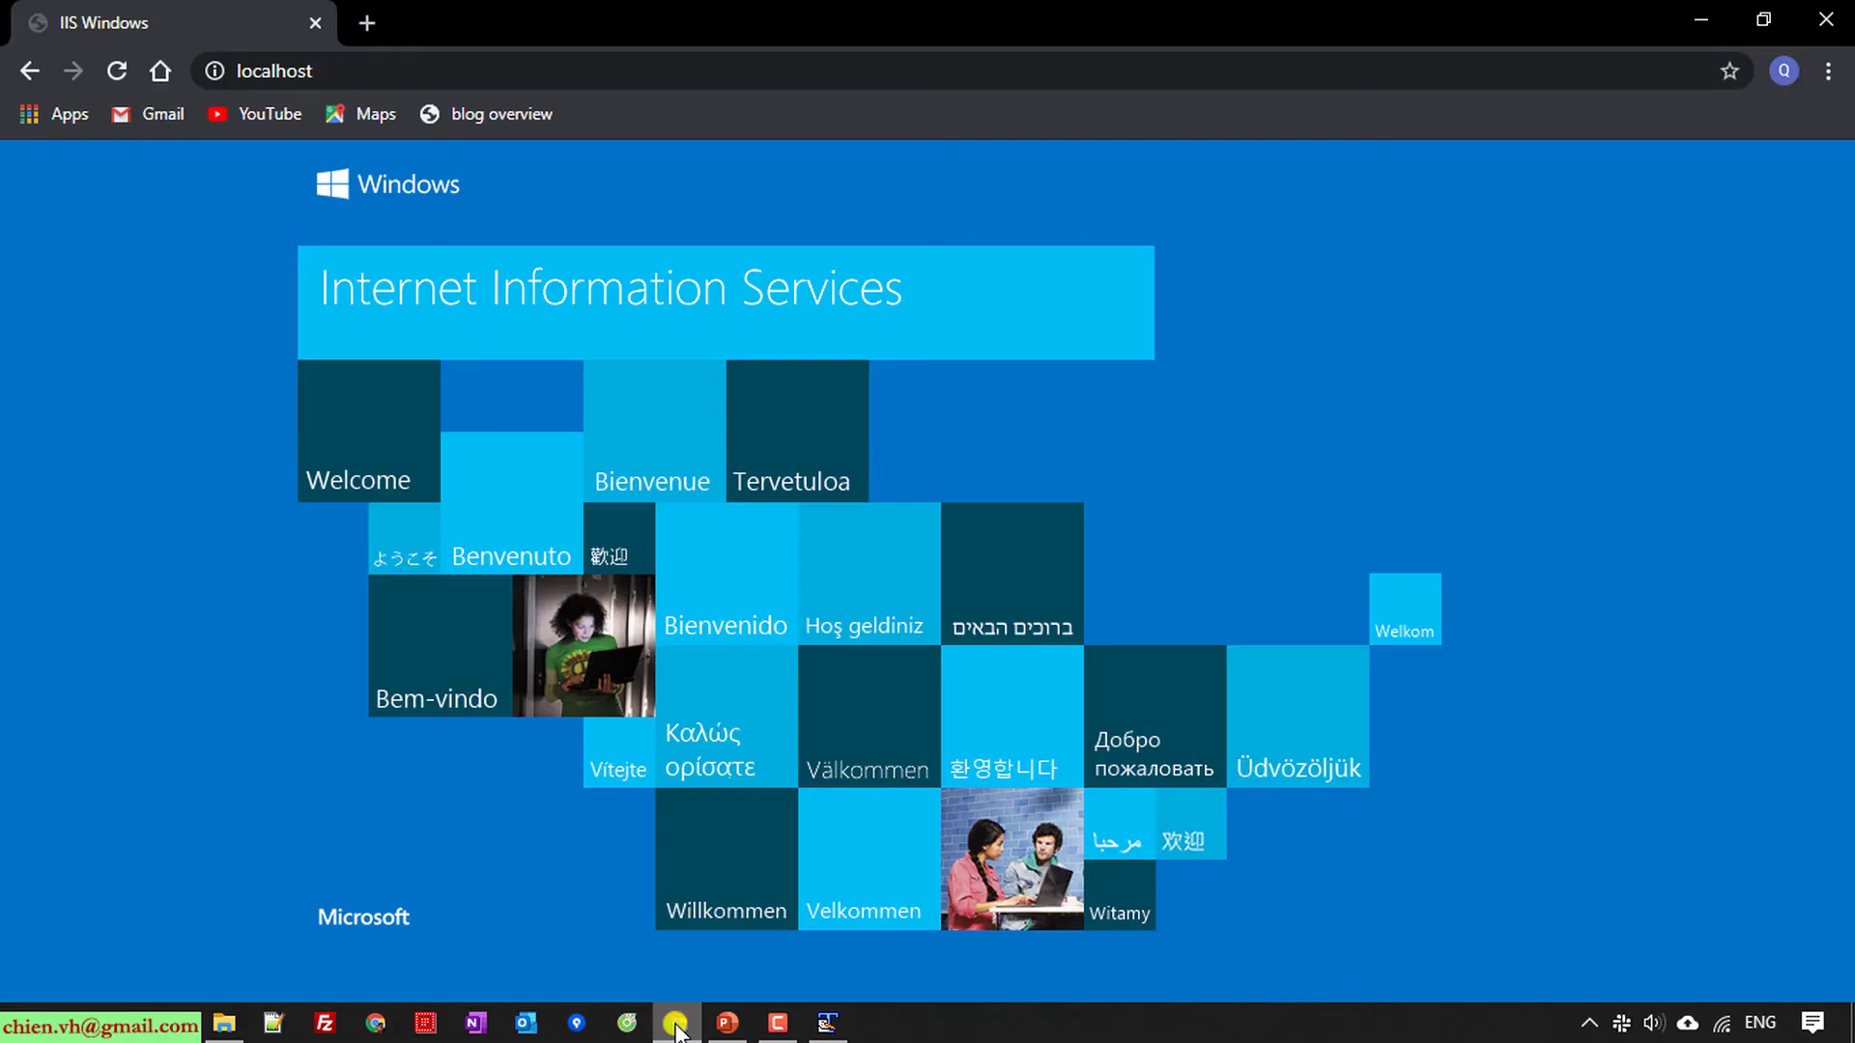
pyautogui.click(225, 1023)
pyautogui.click(745, 90)
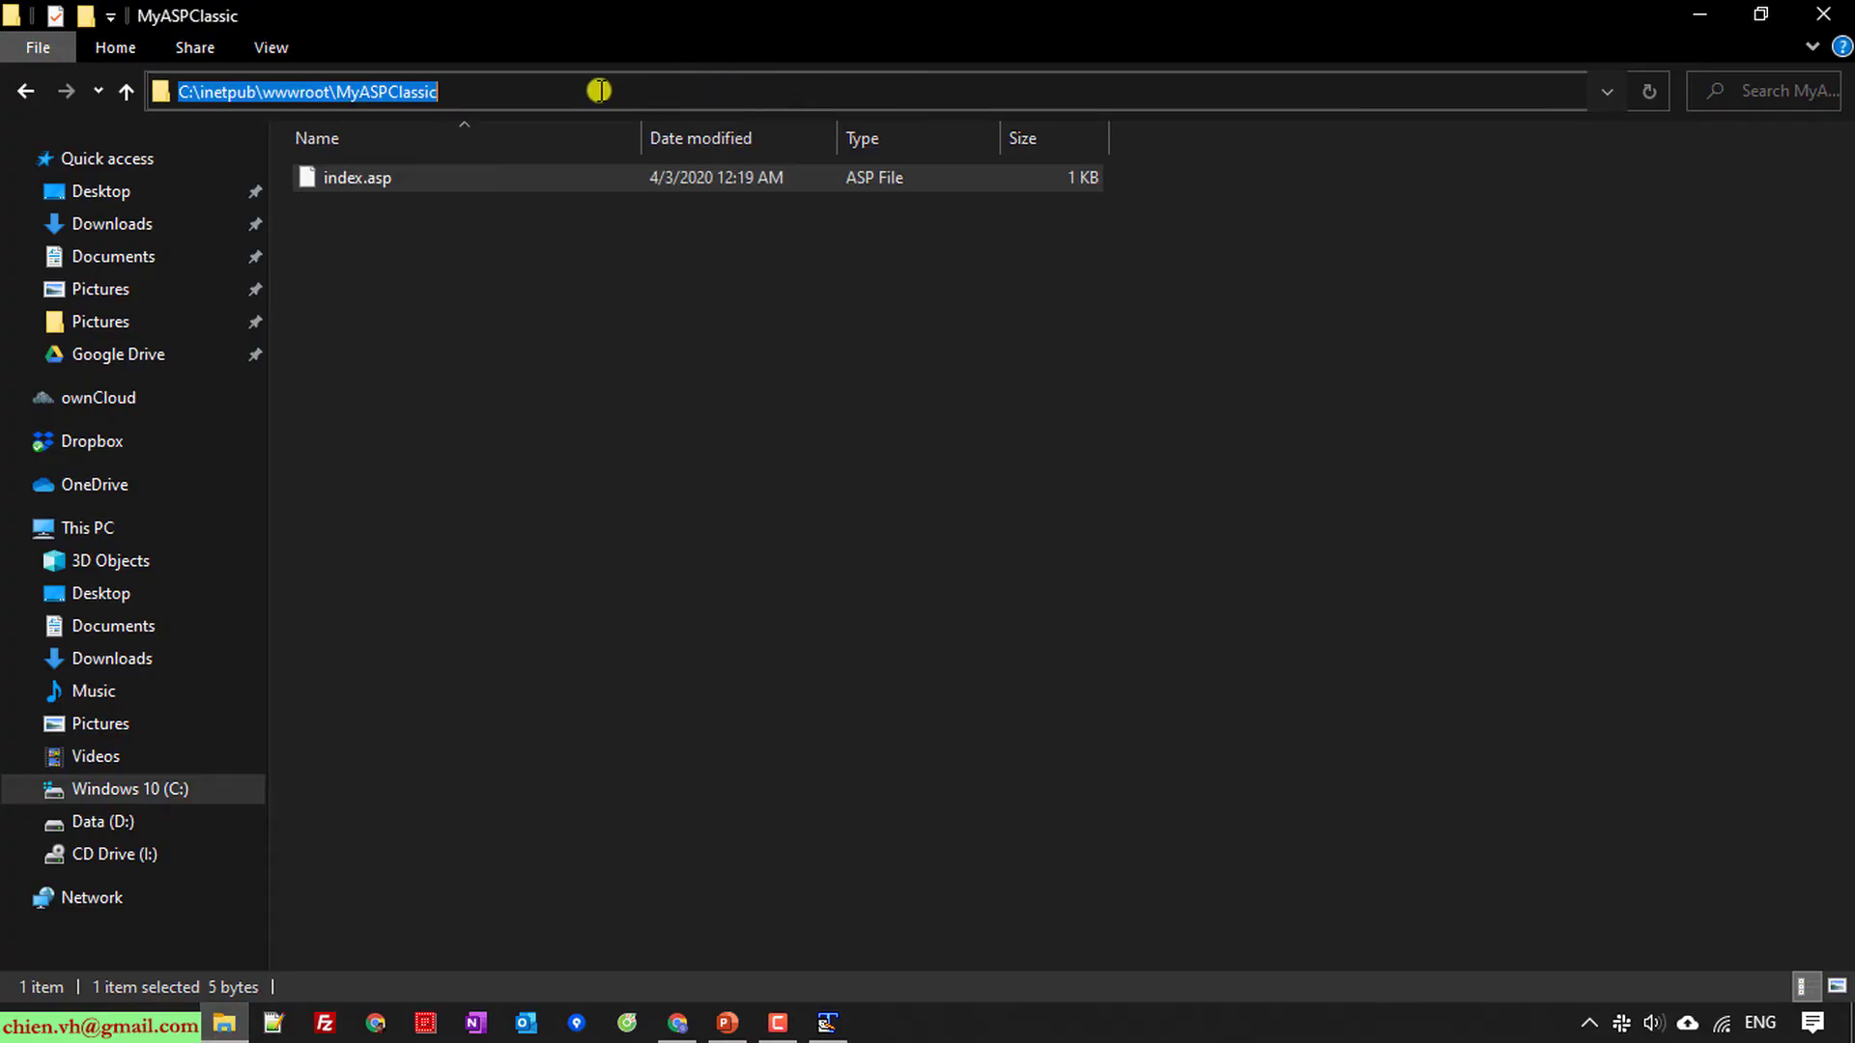
pyautogui.click(1700, 15)
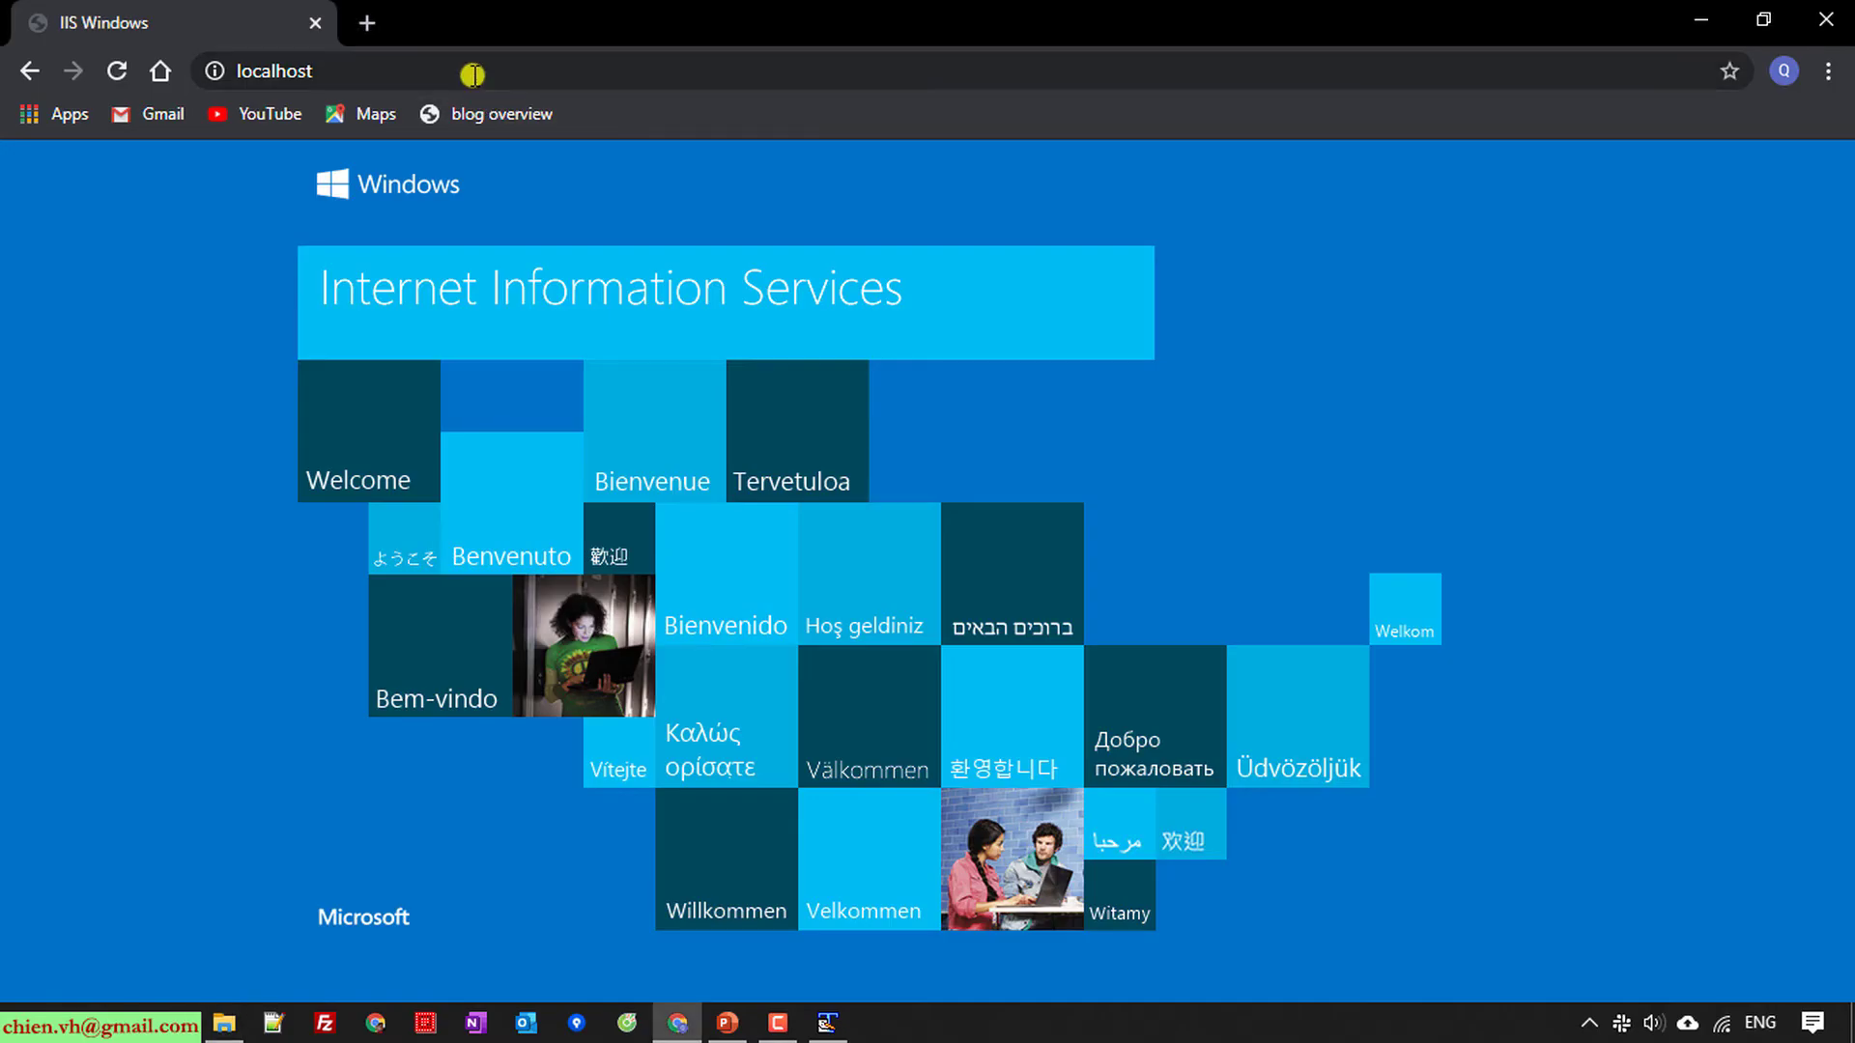
# Step: Load localhost/myaspclassic in Chrome, getting HTTP Error 403.14 - Forbidden
pyautogui.click(606, 74)
pyautogui.write('myas')
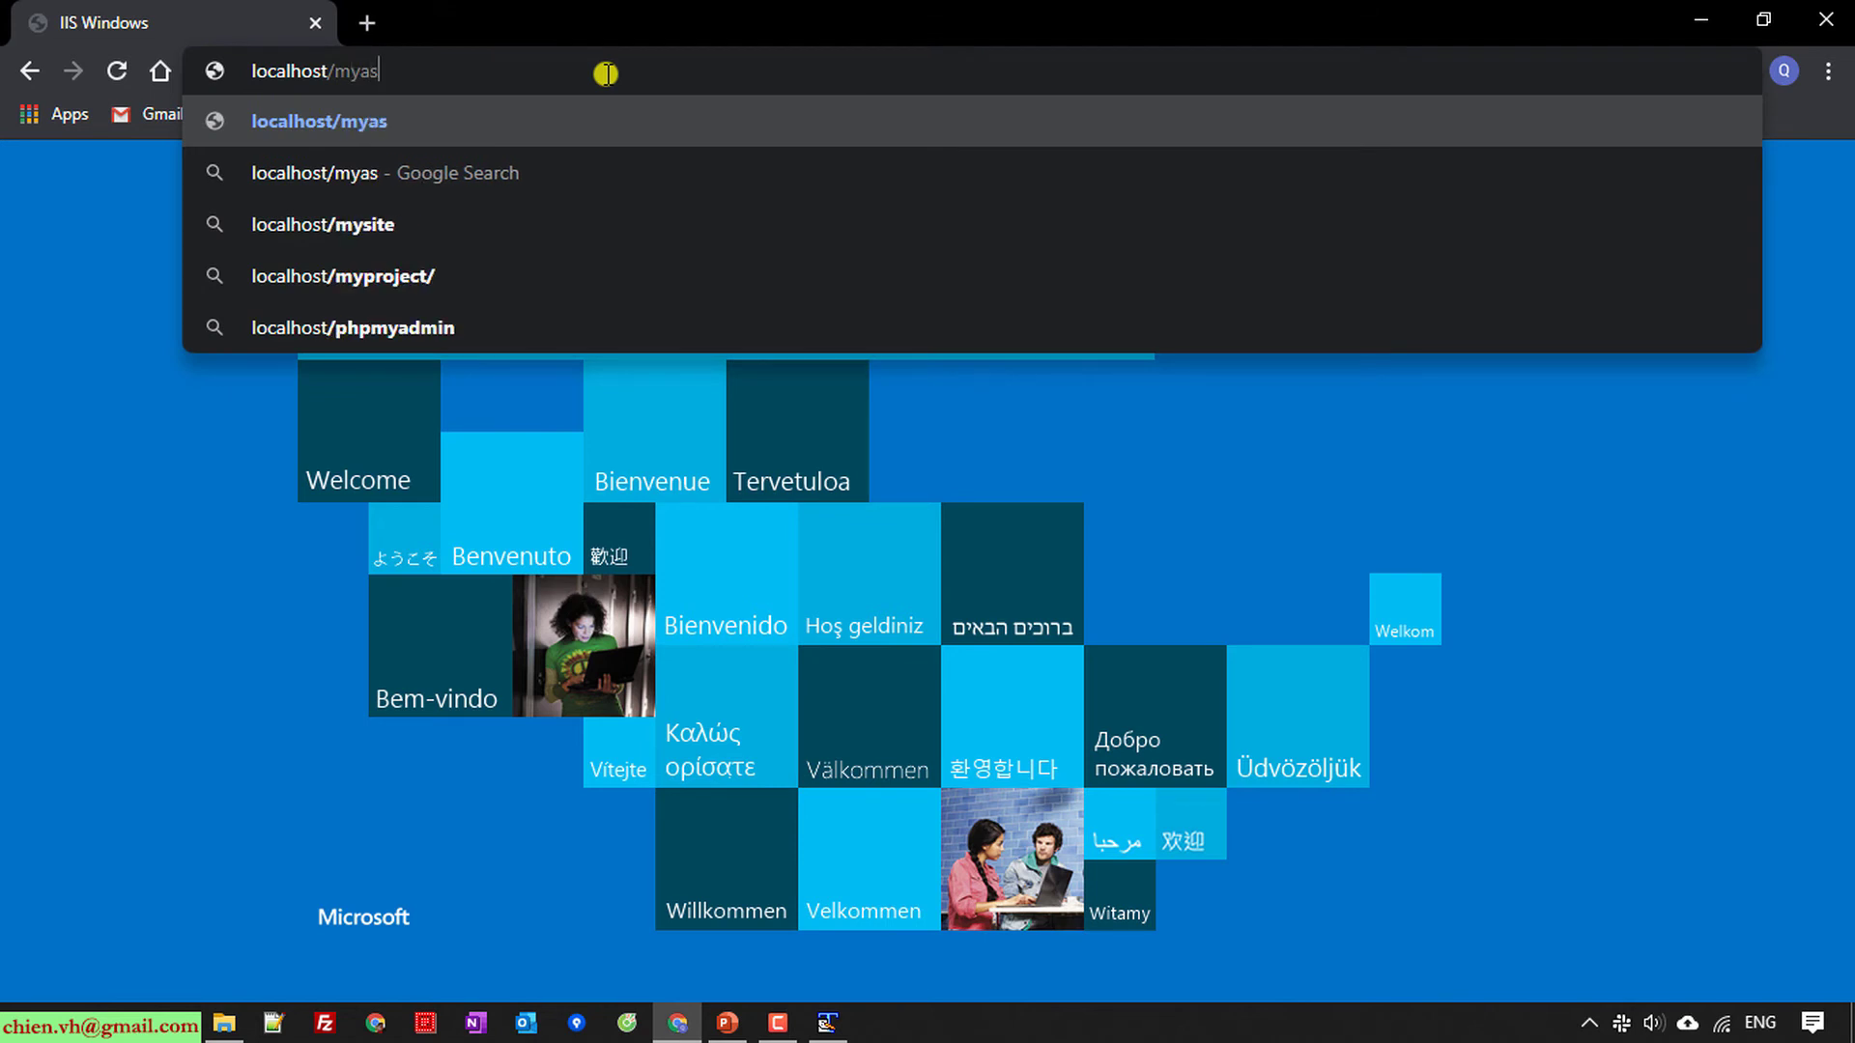
pyautogui.write('pclassic')
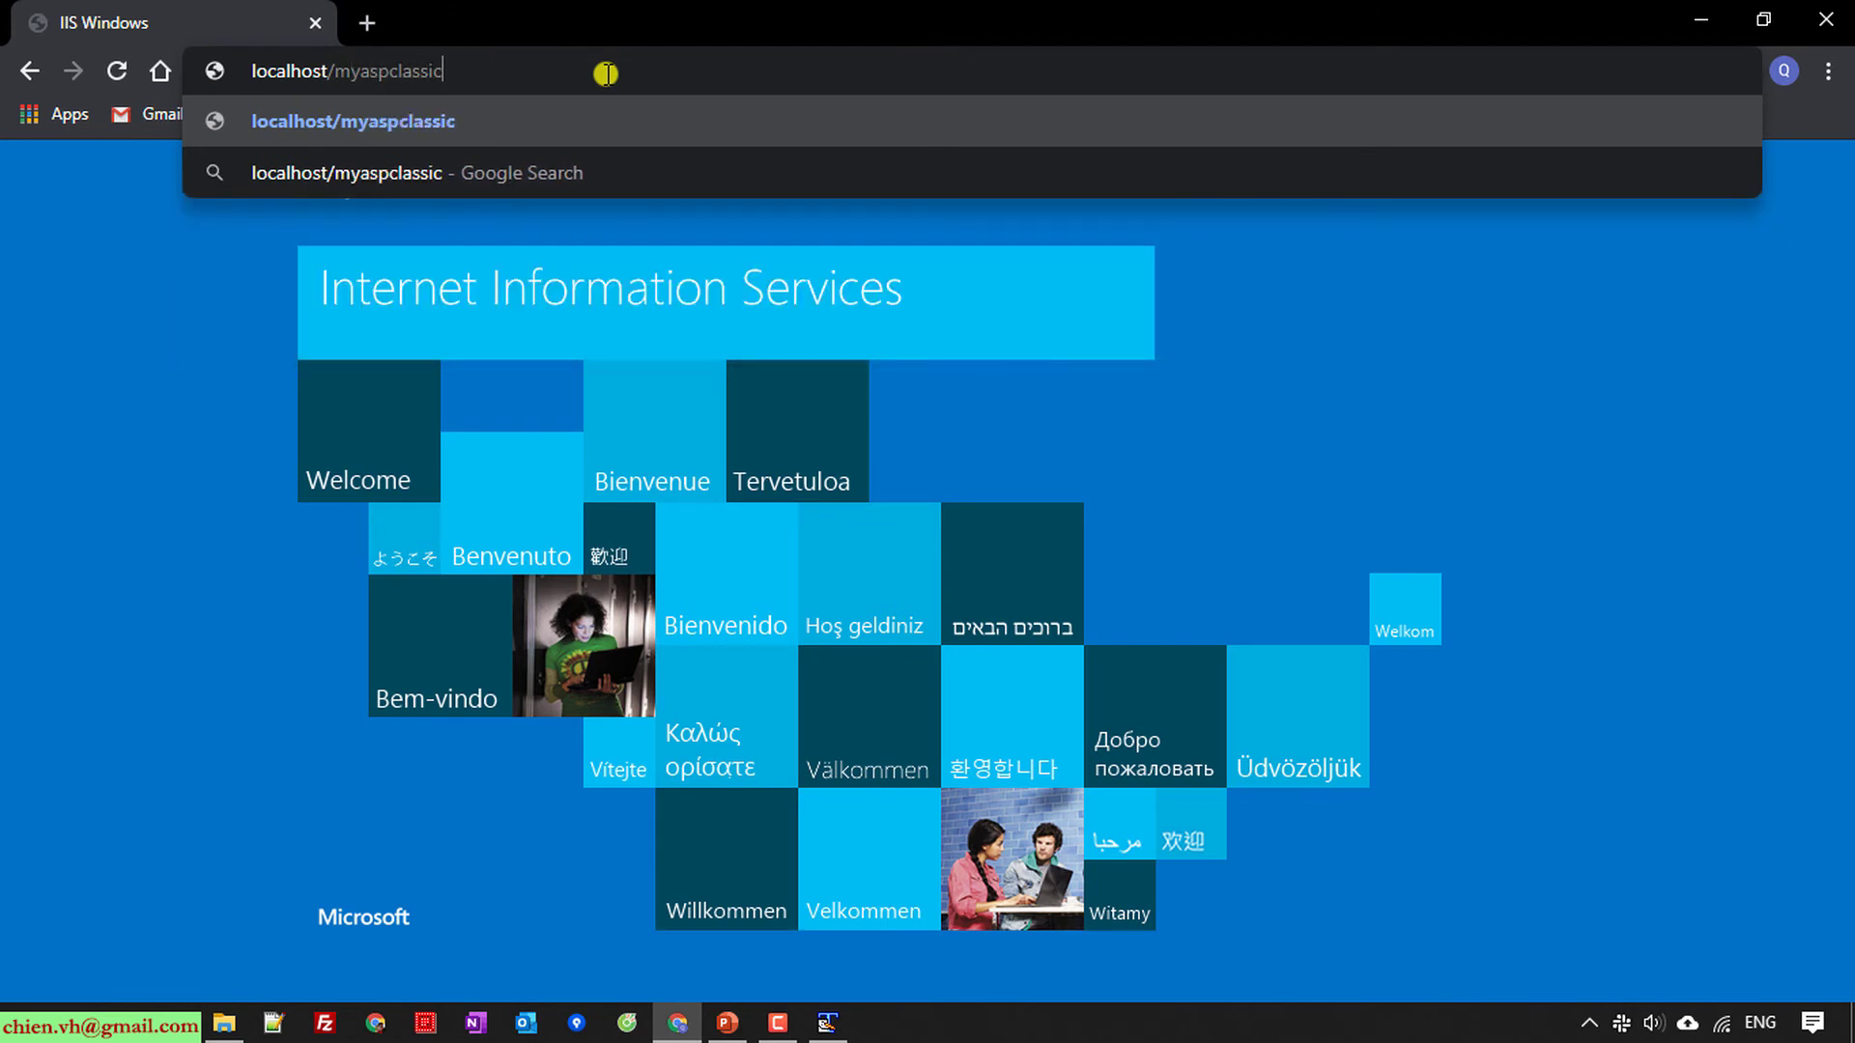
pyautogui.press('Return')
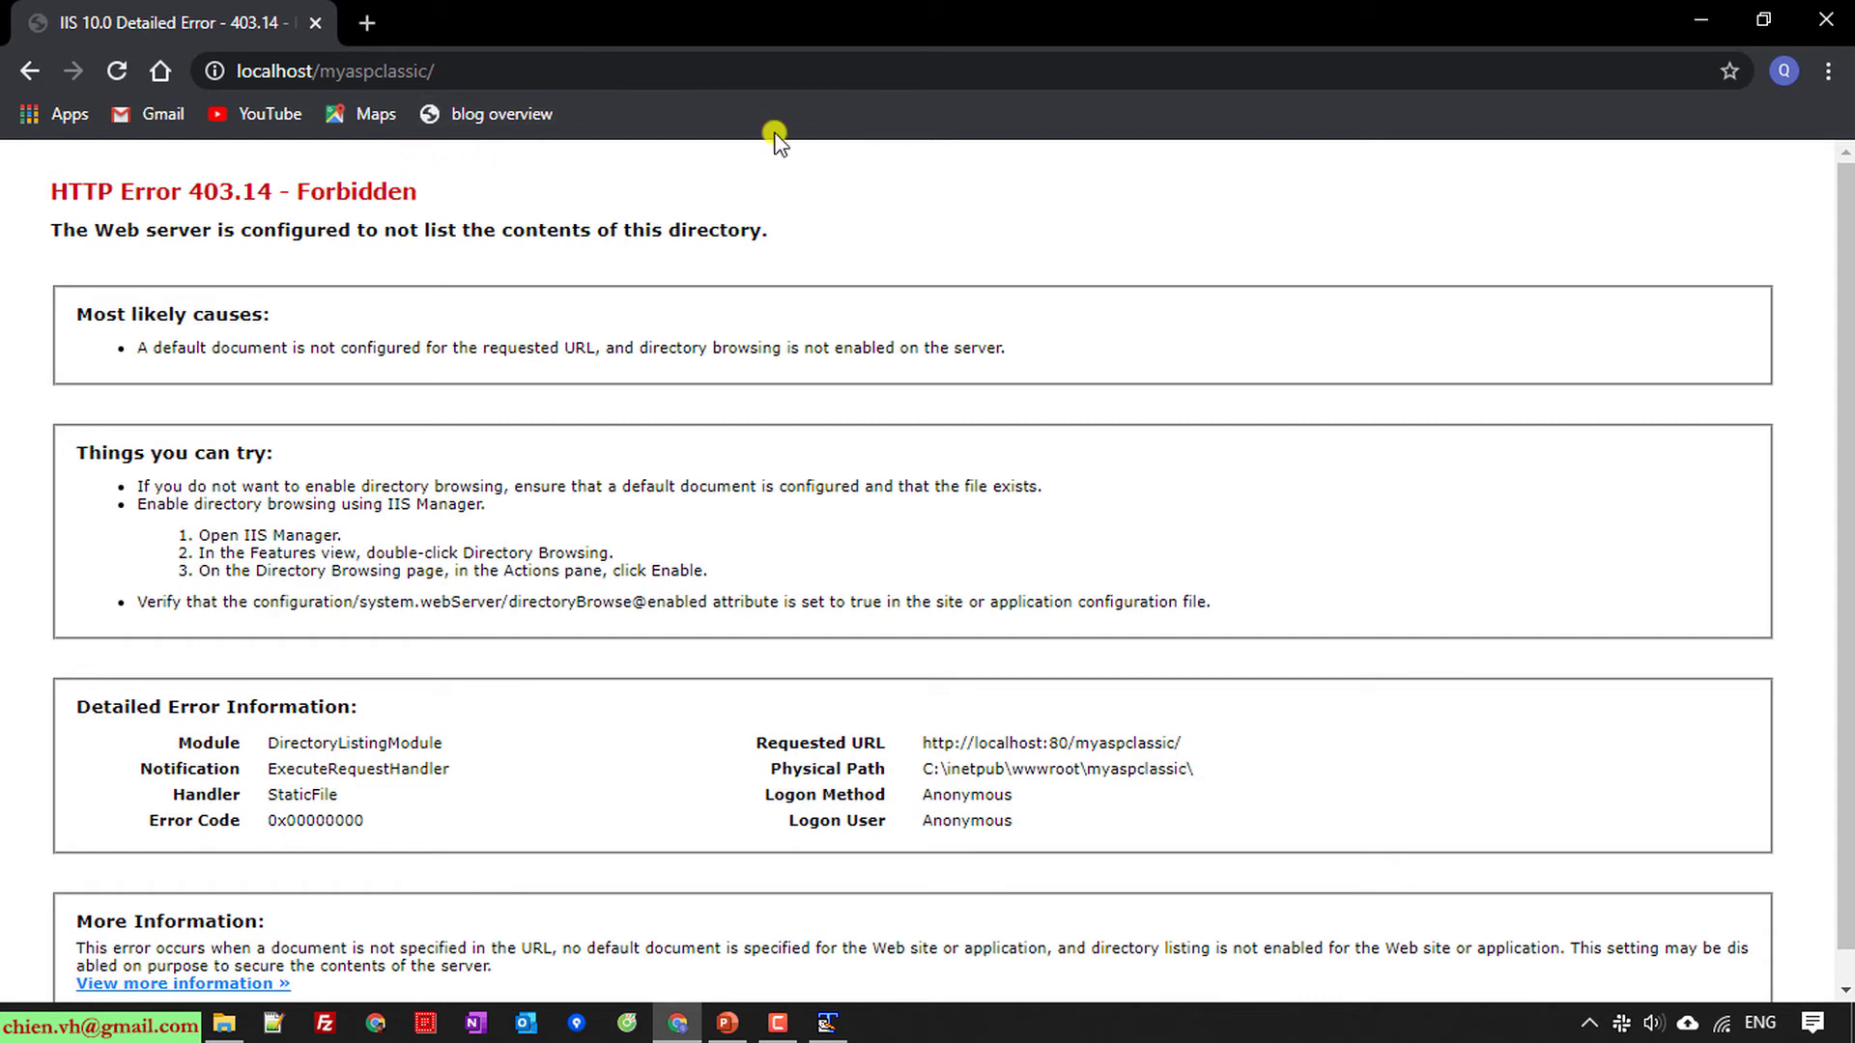
# Step: Go back to File Explorer, move up to wwwroot and refresh its listing
pyautogui.click(1700, 16)
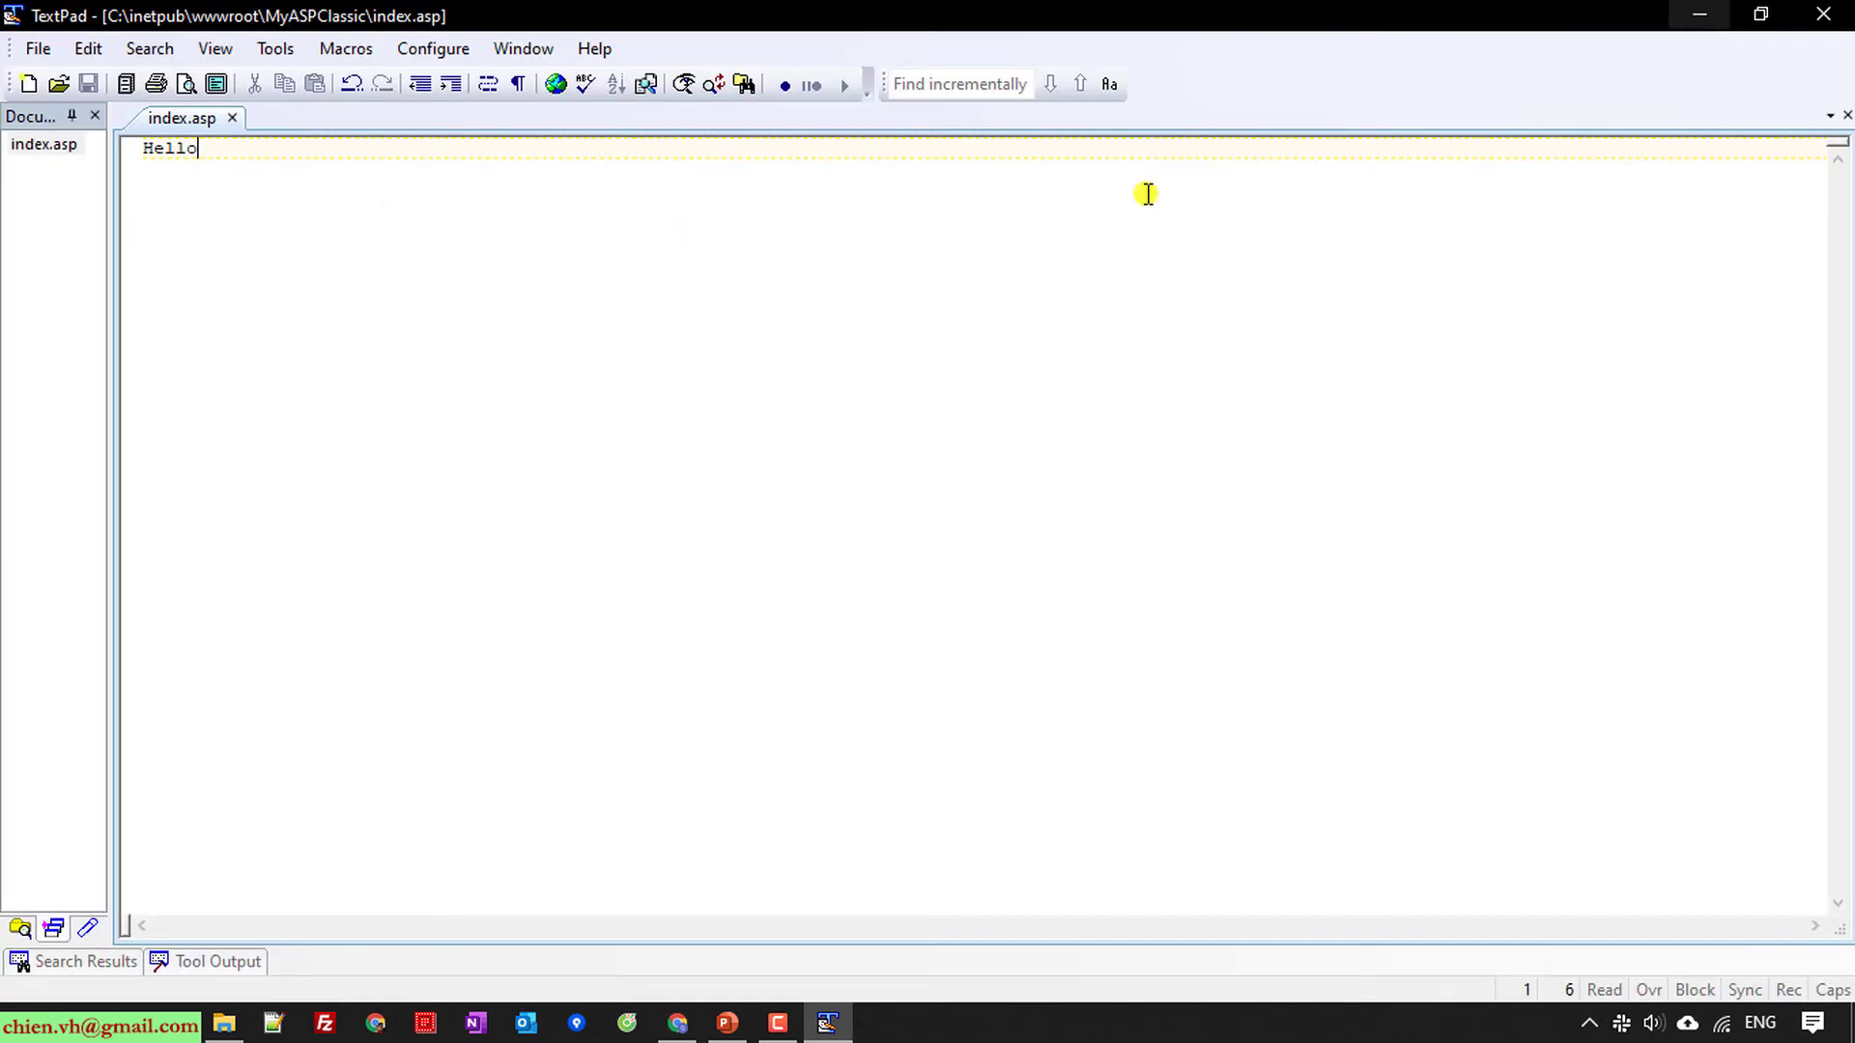
pyautogui.click(227, 1024)
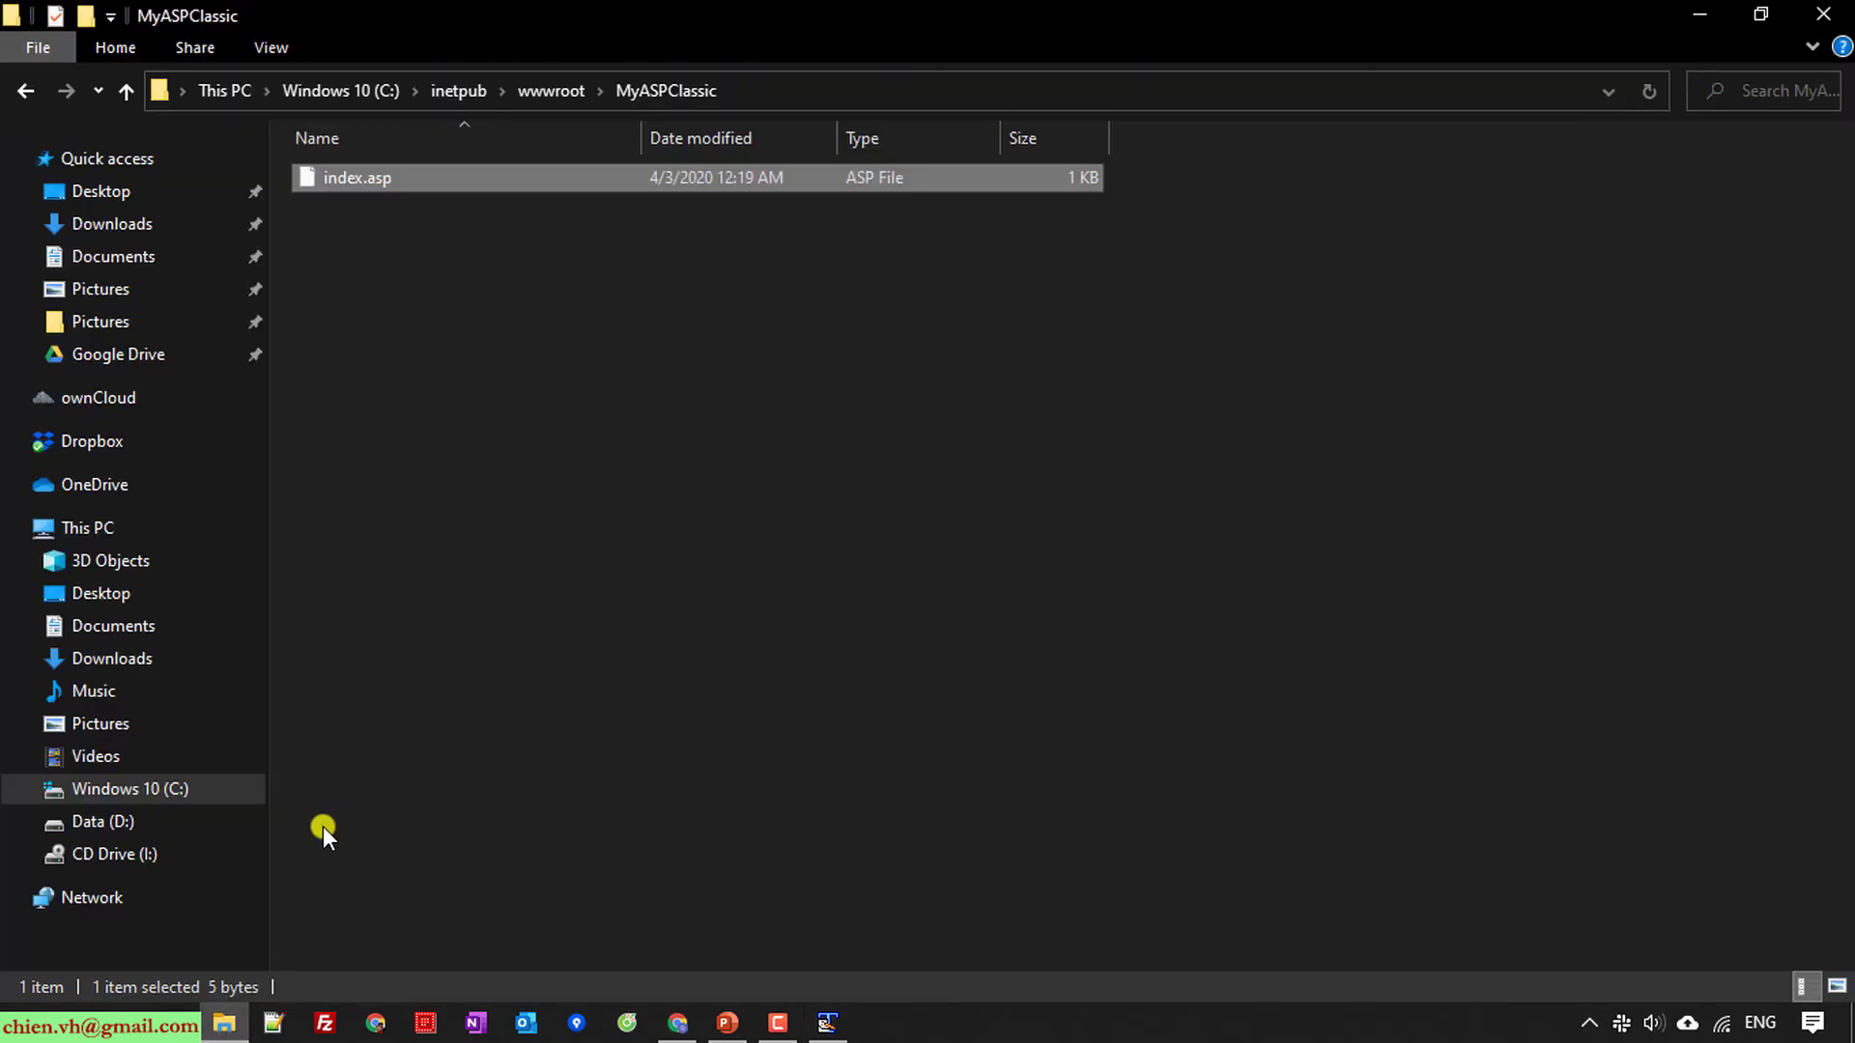
pyautogui.click(570, 99)
pyautogui.click(448, 406)
pyautogui.rightClick(449, 404)
pyautogui.click(477, 521)
# Step: Open the security permission editor for the MyASPClassic folder
pyautogui.click(361, 234)
pyautogui.rightClick(361, 234)
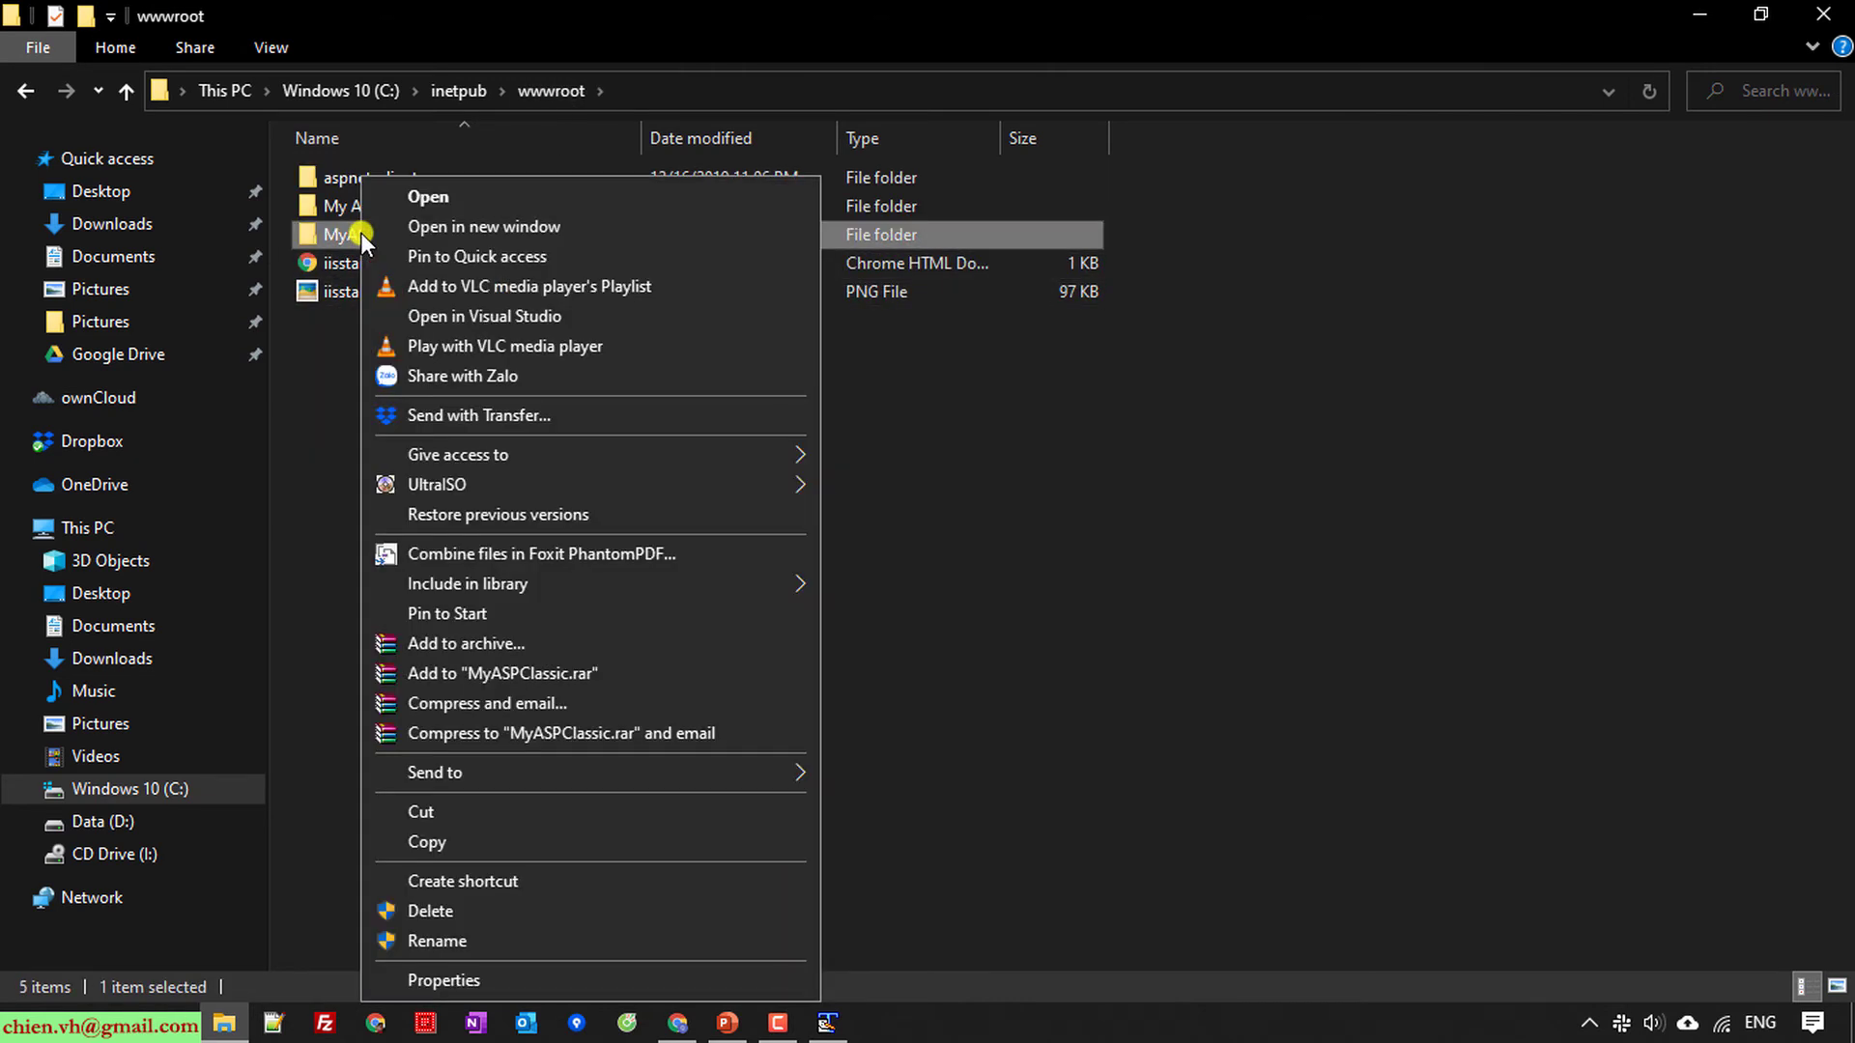
pyautogui.click(521, 980)
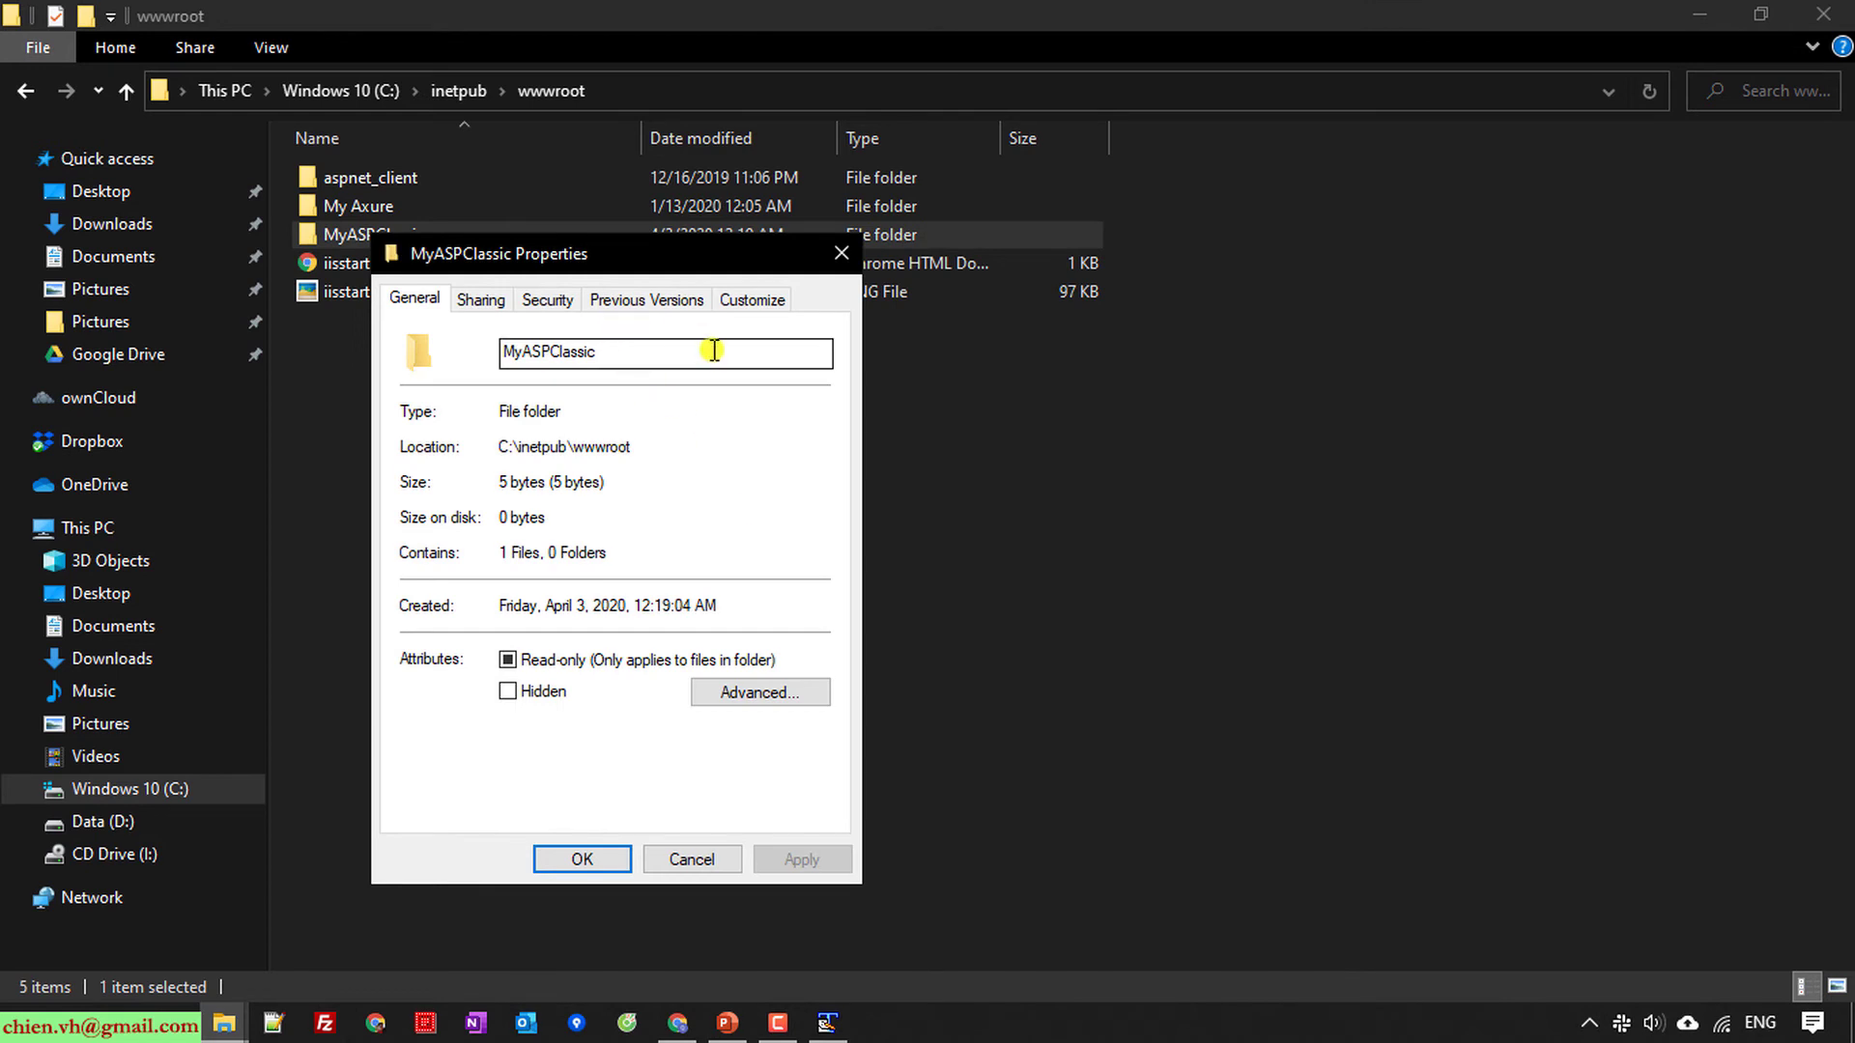
pyautogui.click(547, 299)
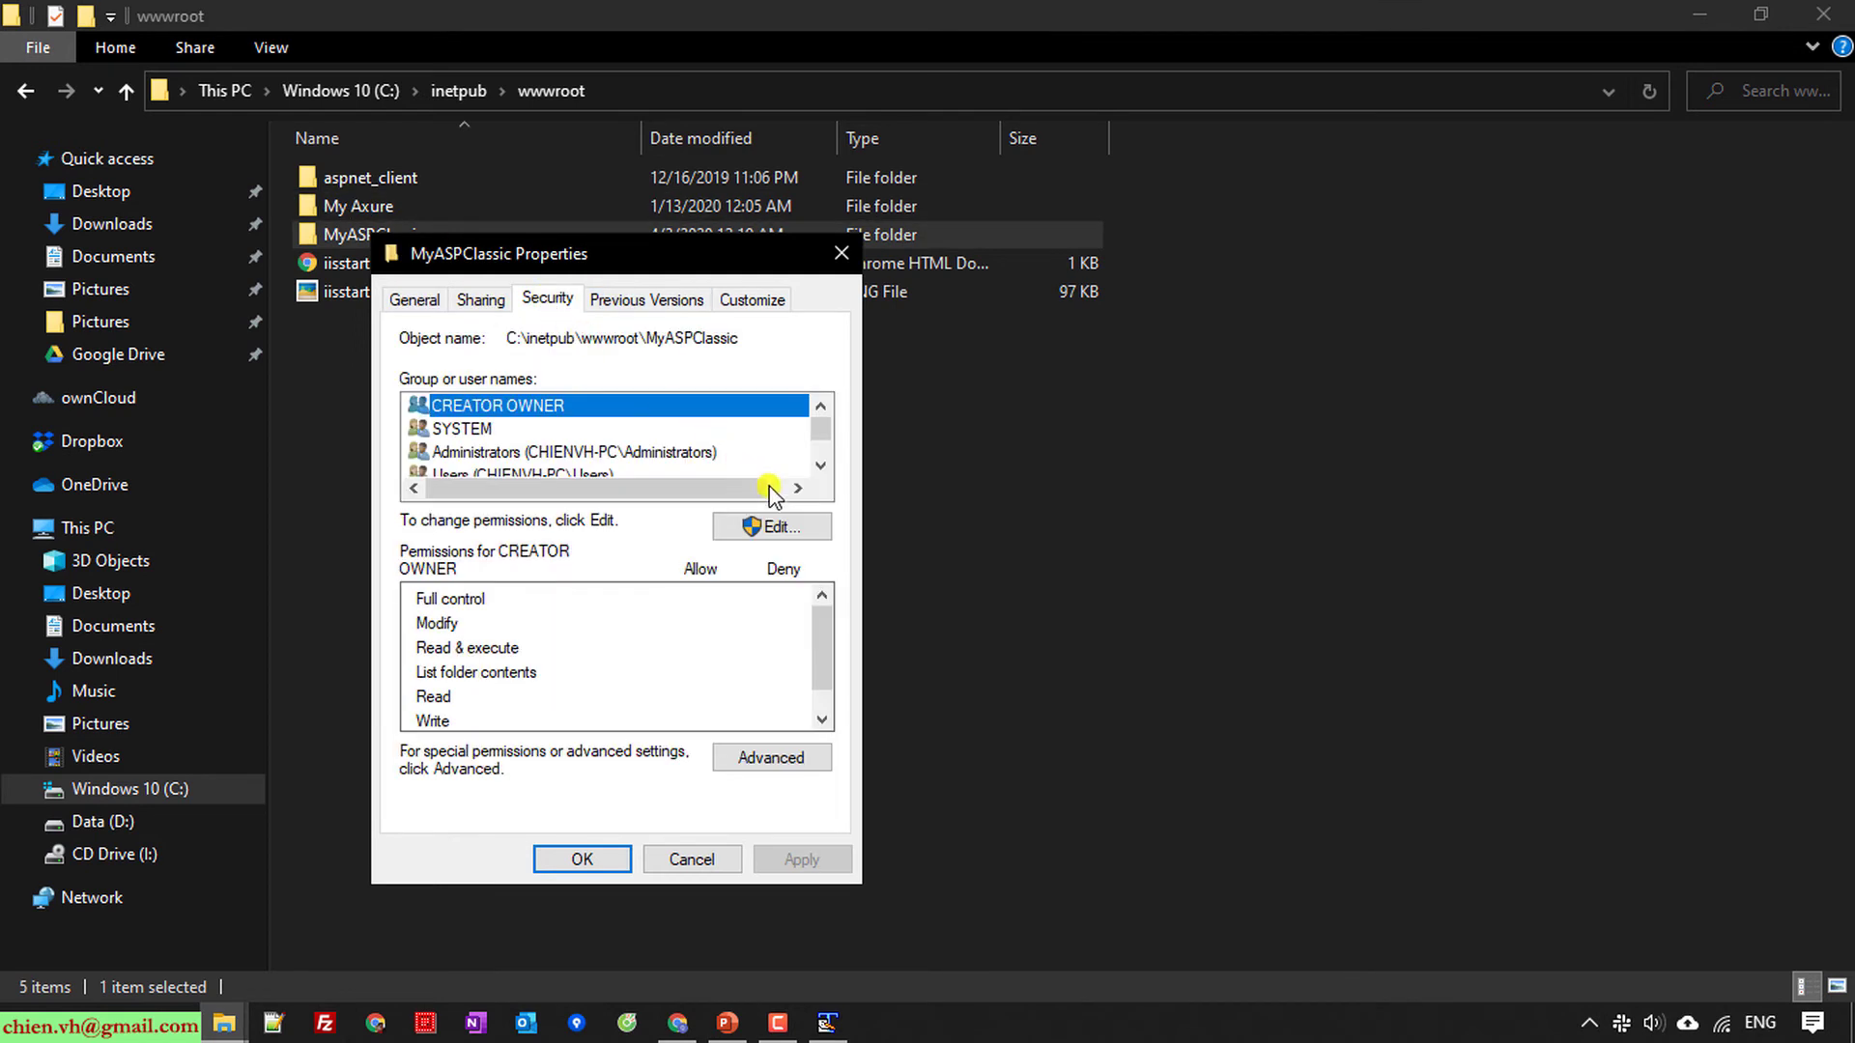
pyautogui.click(773, 516)
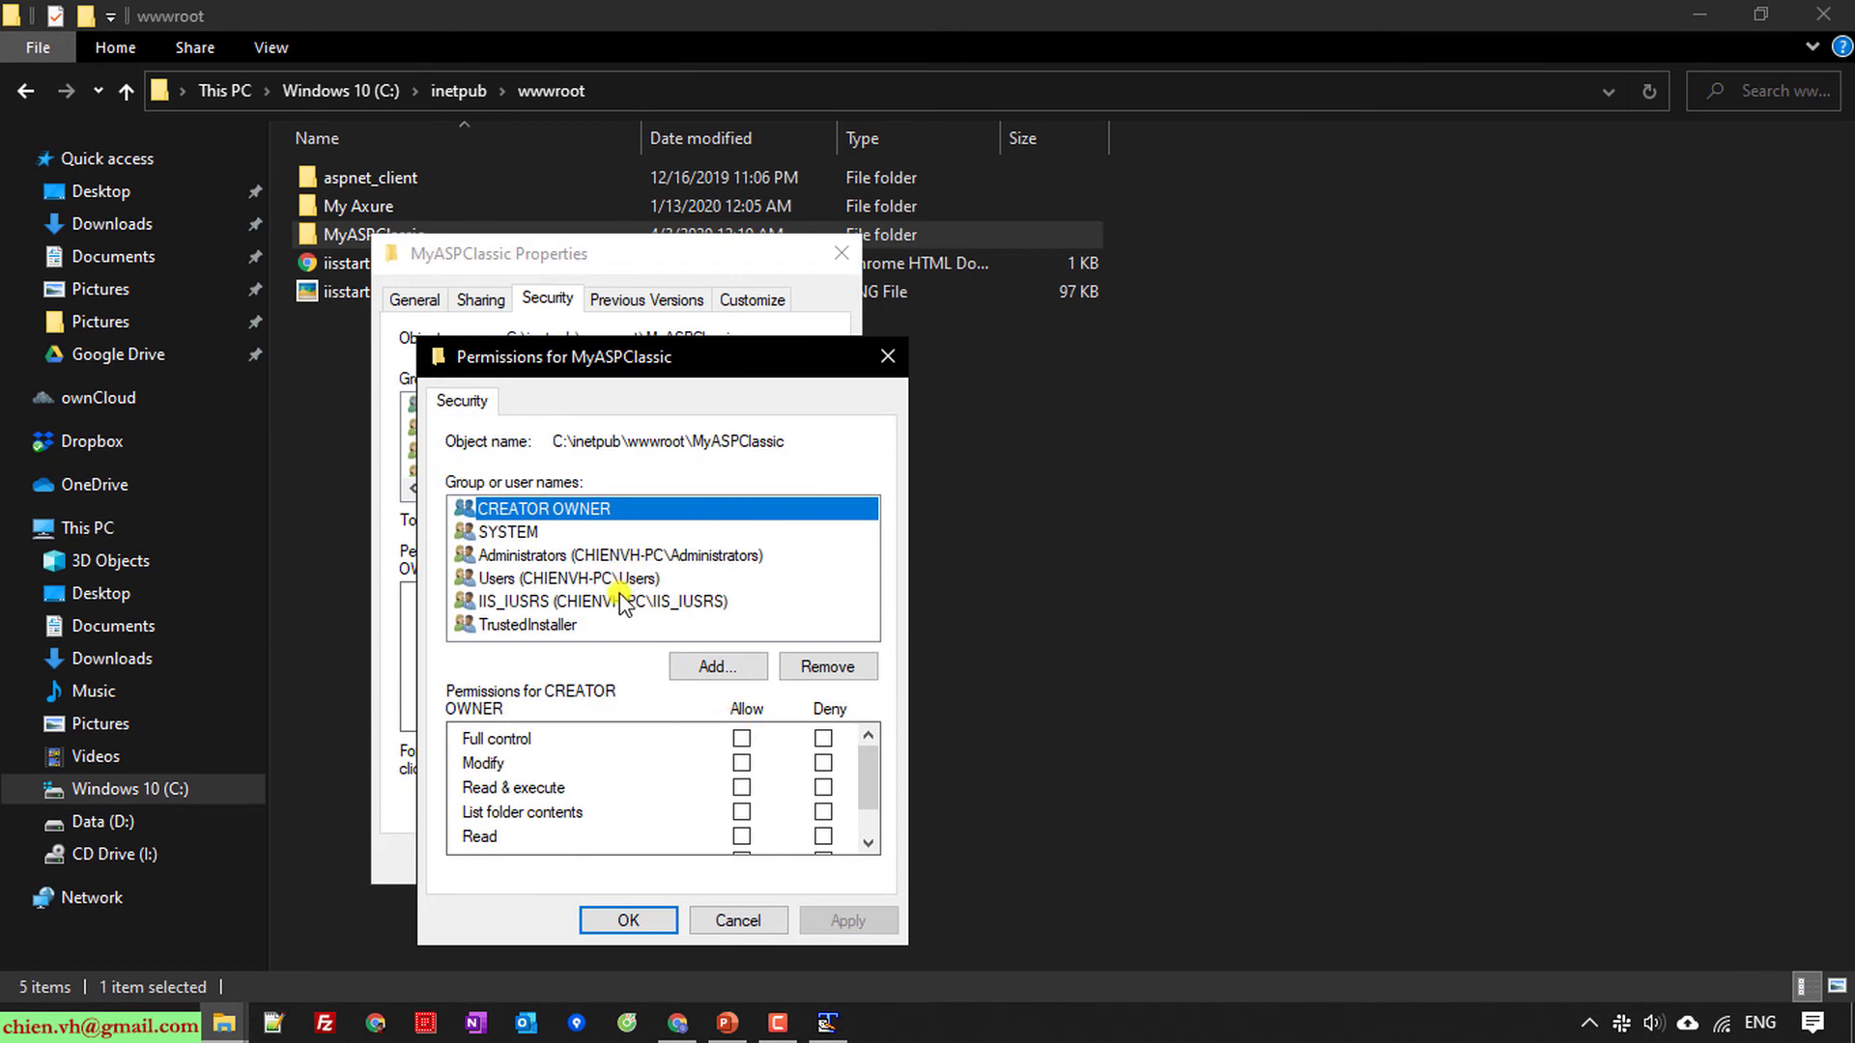
# Step: Add the Everyone group with Full control allowed, confirm, and refresh wwwroot
pyautogui.click(720, 664)
pyautogui.write('ev')
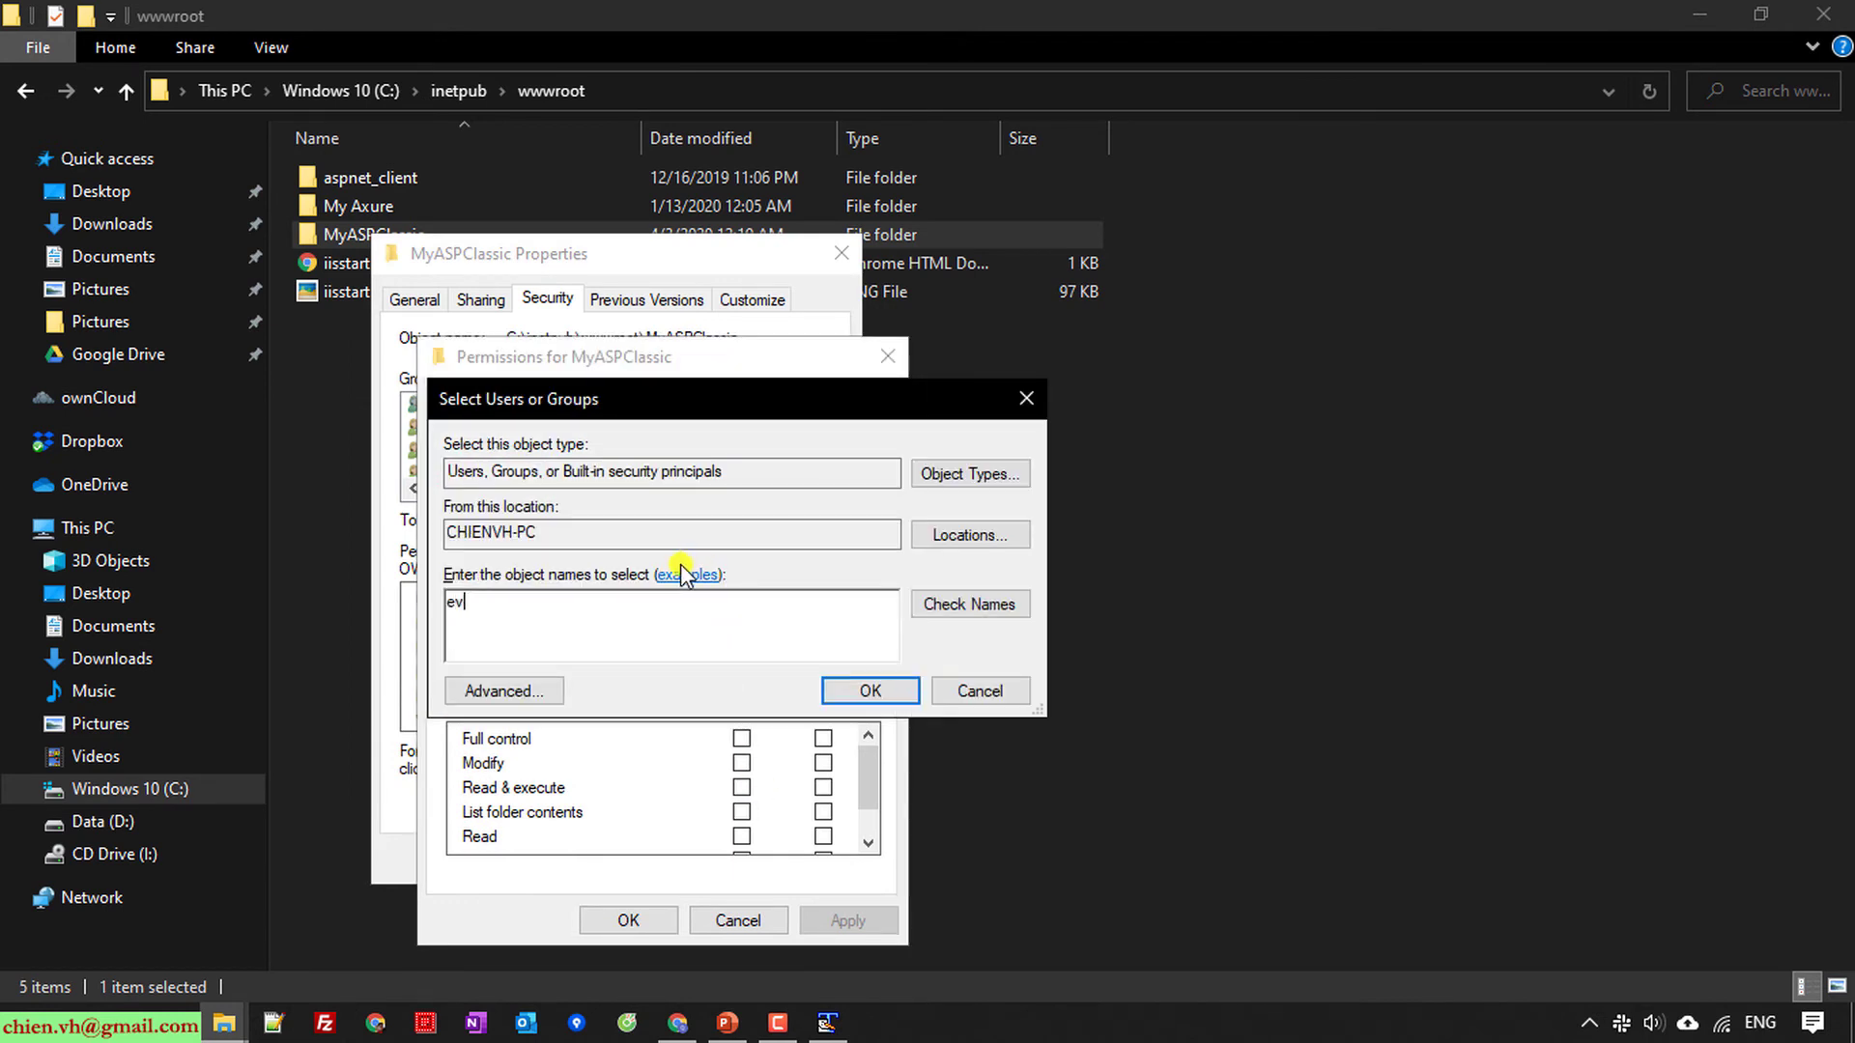
pyautogui.write('eryone')
pyautogui.click(955, 603)
pyautogui.click(866, 692)
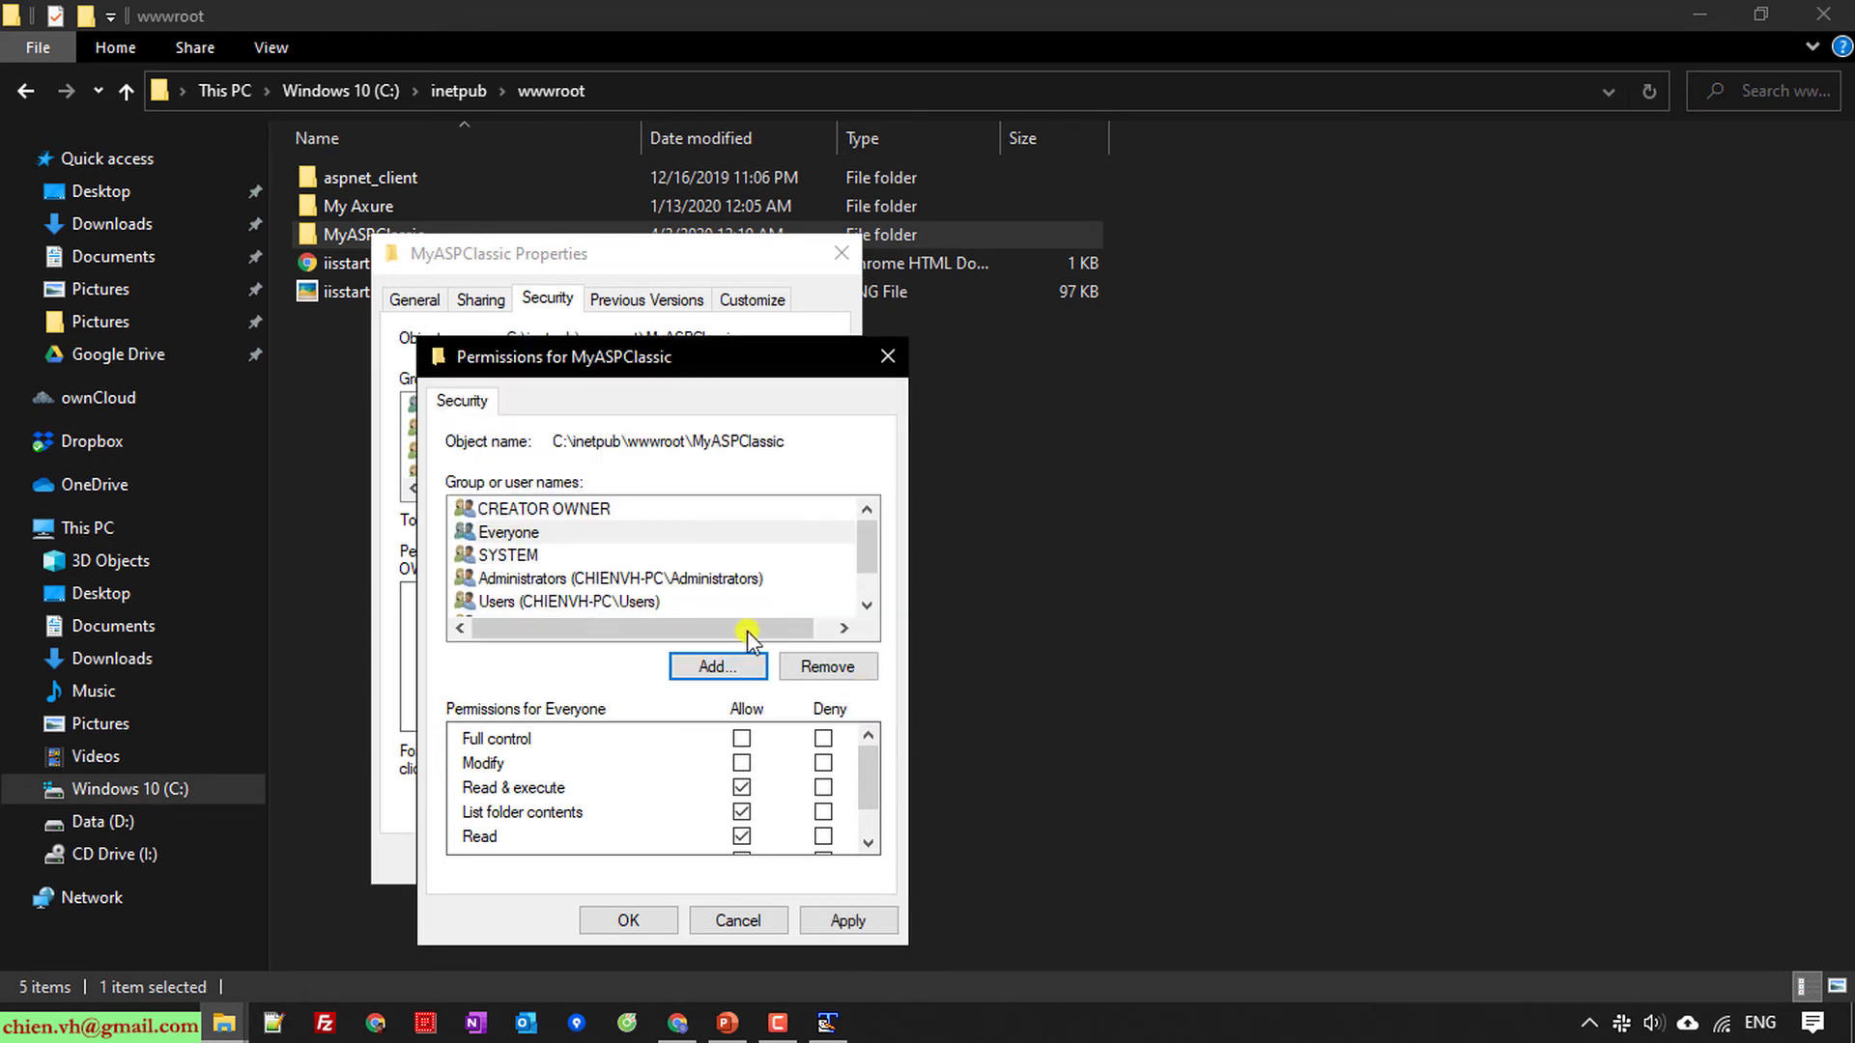
pyautogui.click(741, 739)
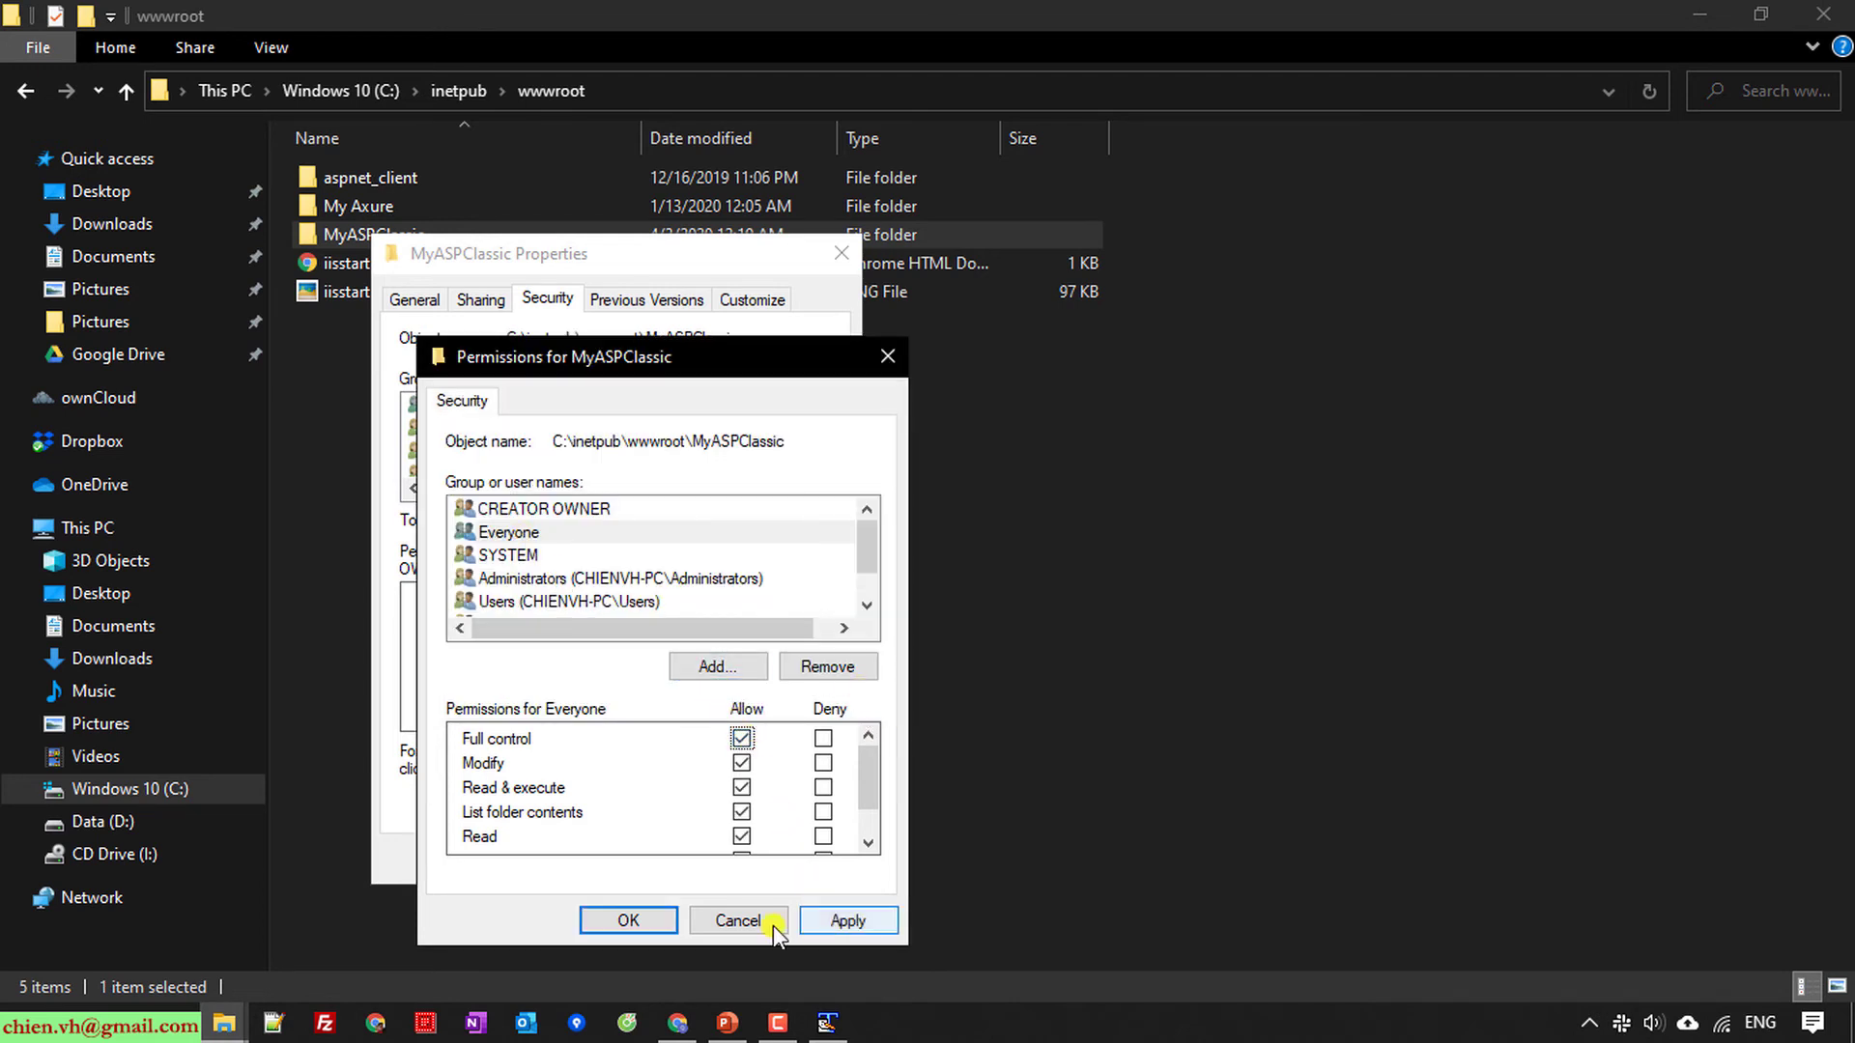
pyautogui.click(625, 919)
pyautogui.click(583, 855)
pyautogui.rightClick(519, 386)
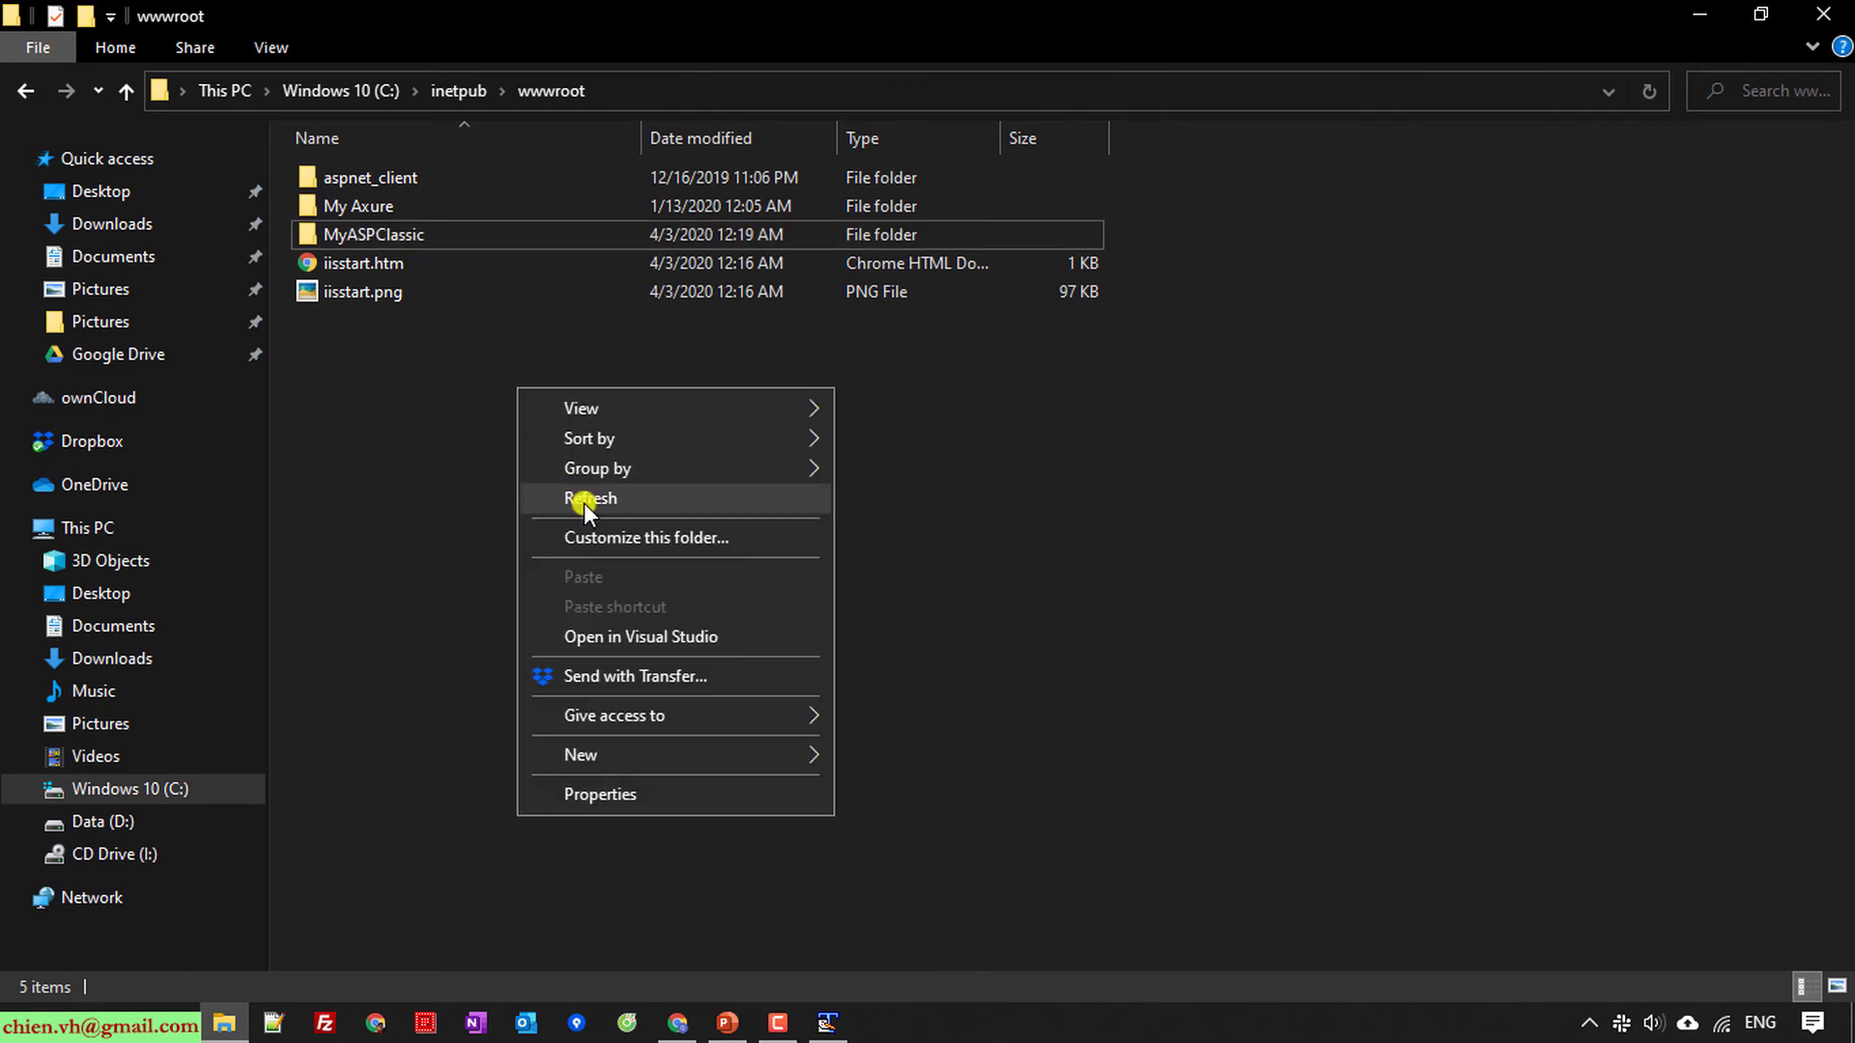
pyautogui.click(583, 503)
# Step: Reload the localhost/myaspclassic page in Chrome
pyautogui.click(1703, 12)
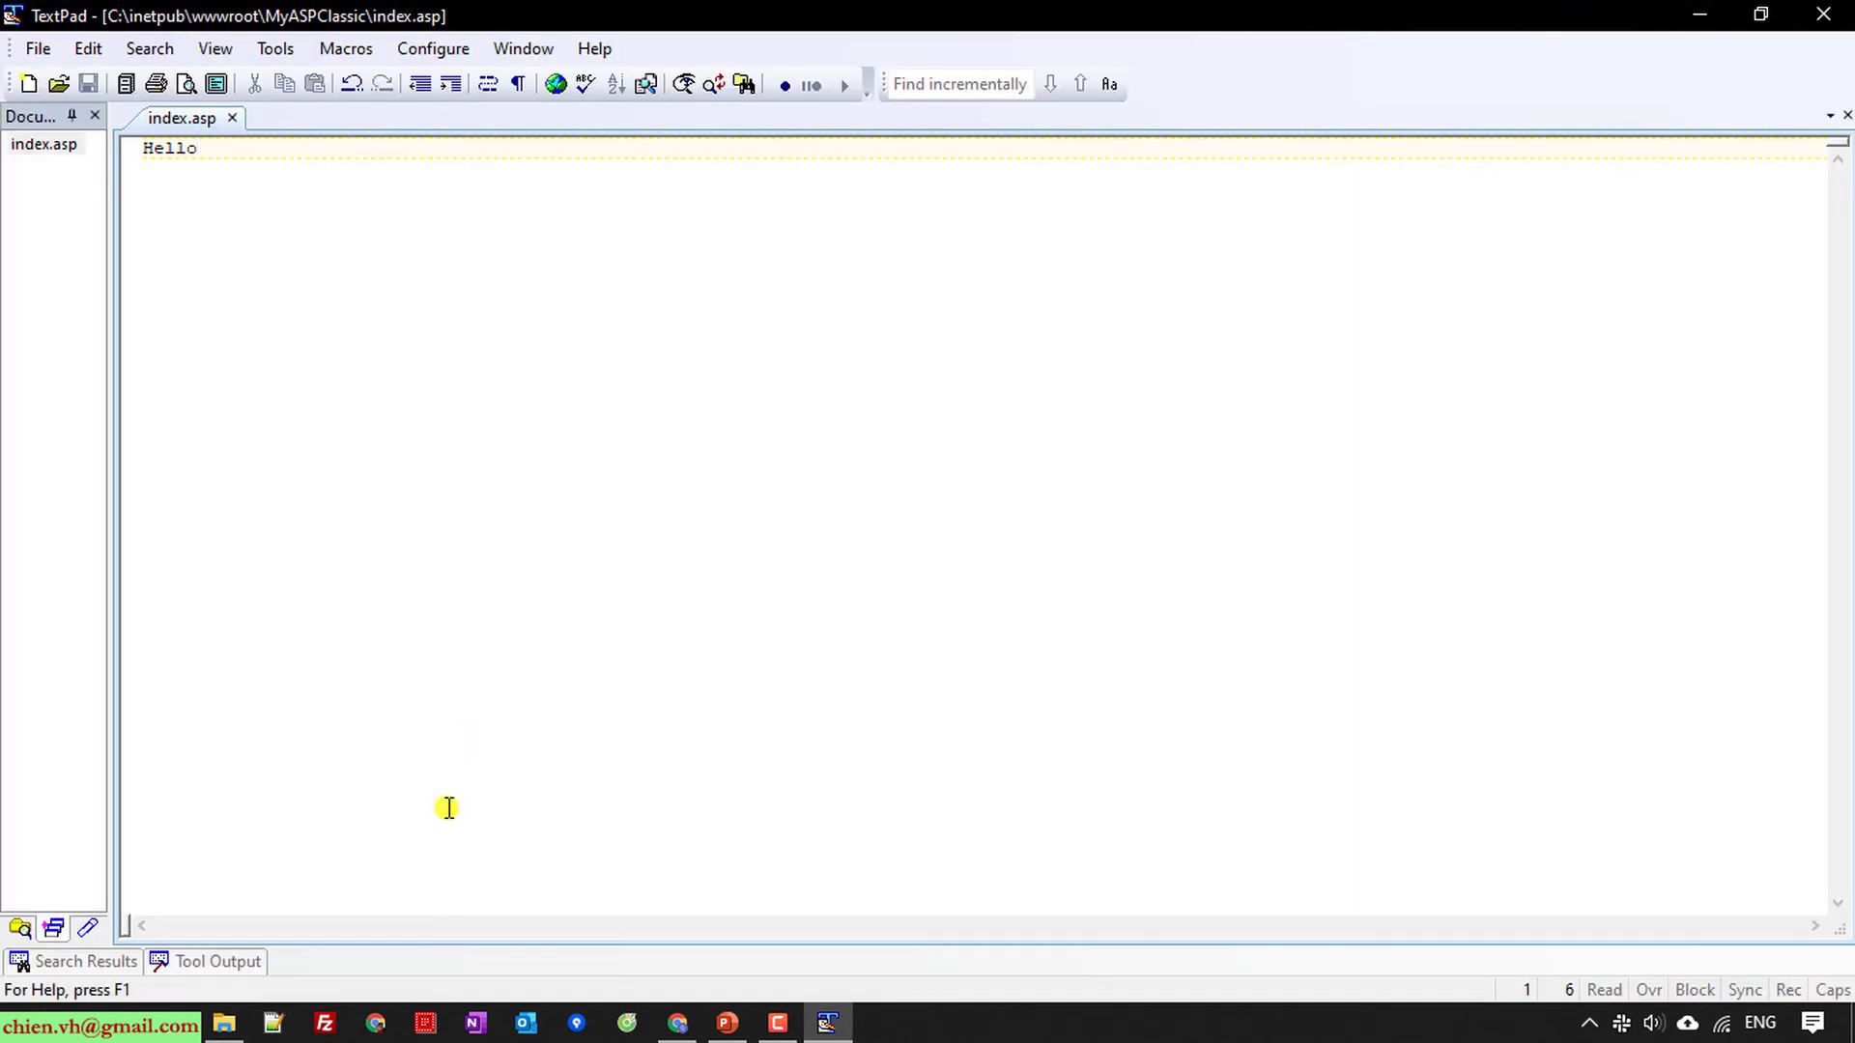
pyautogui.click(679, 1023)
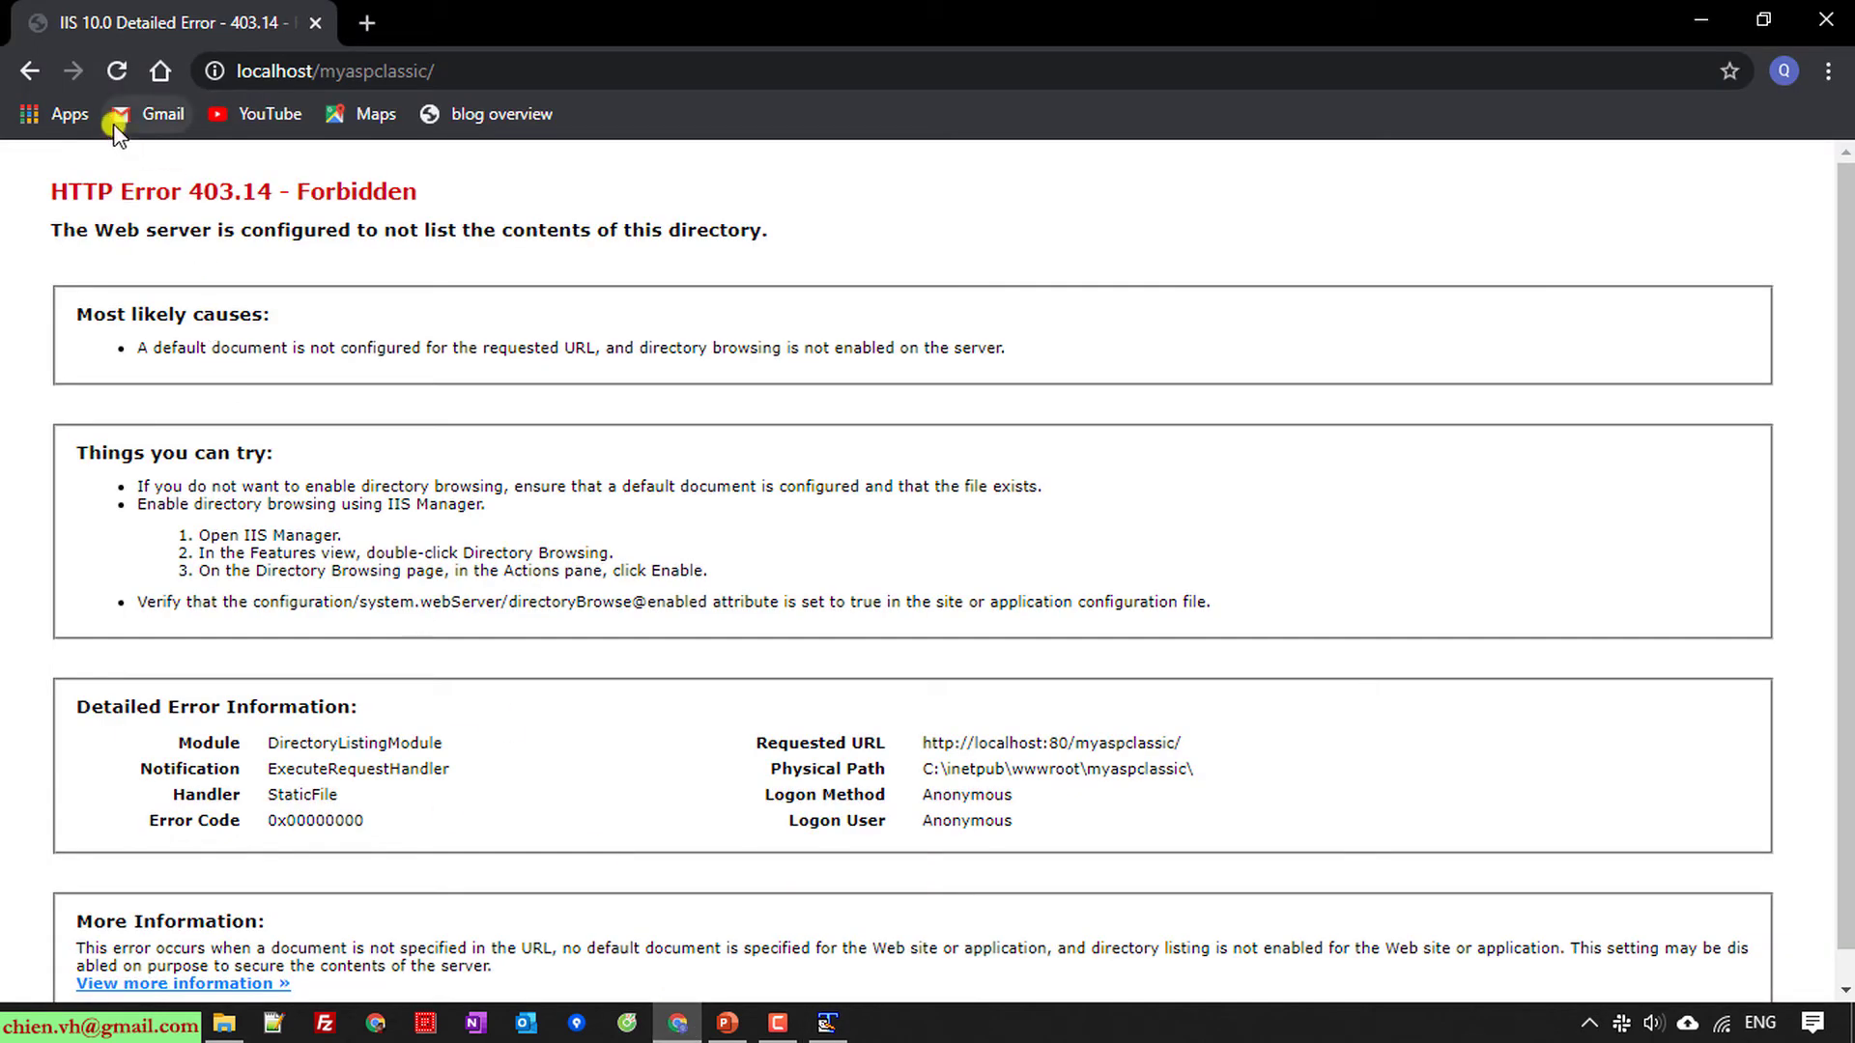
pyautogui.click(119, 69)
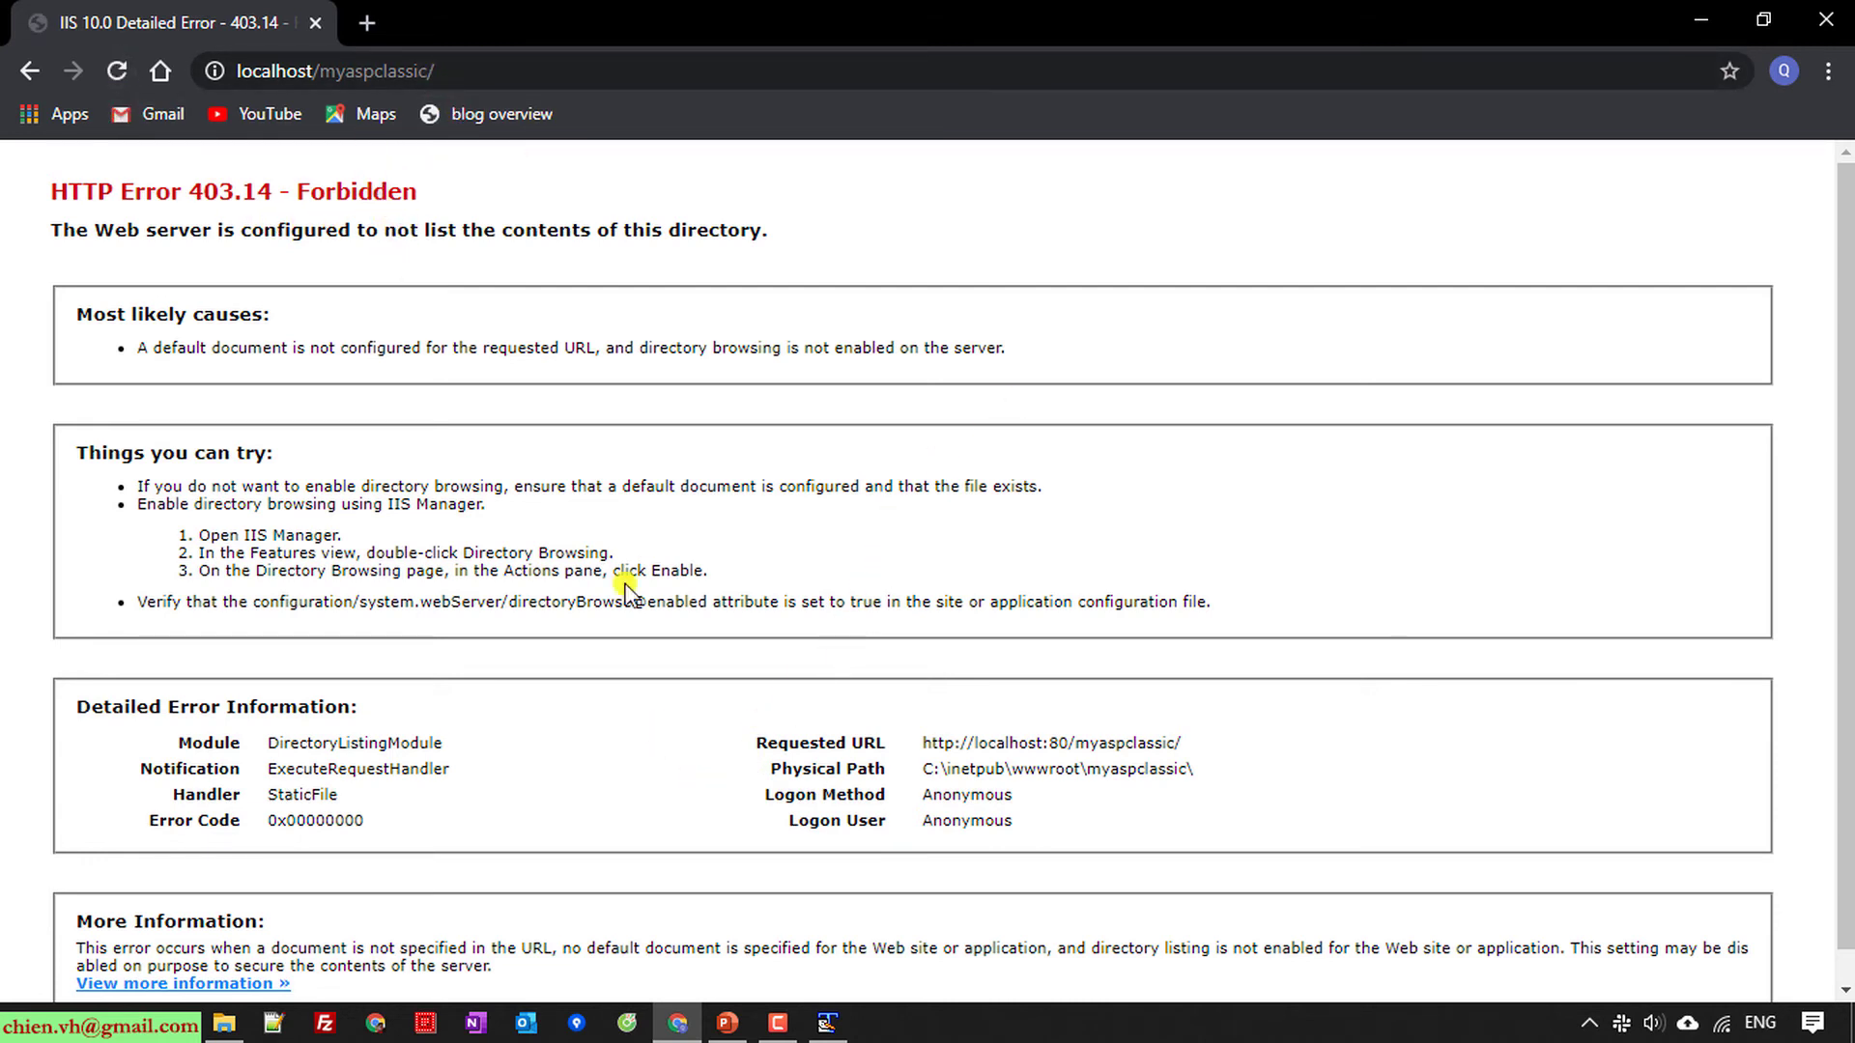
# Step: In the MyASPClassic folder, select the full index.asp file name for copying
pyautogui.click(224, 1023)
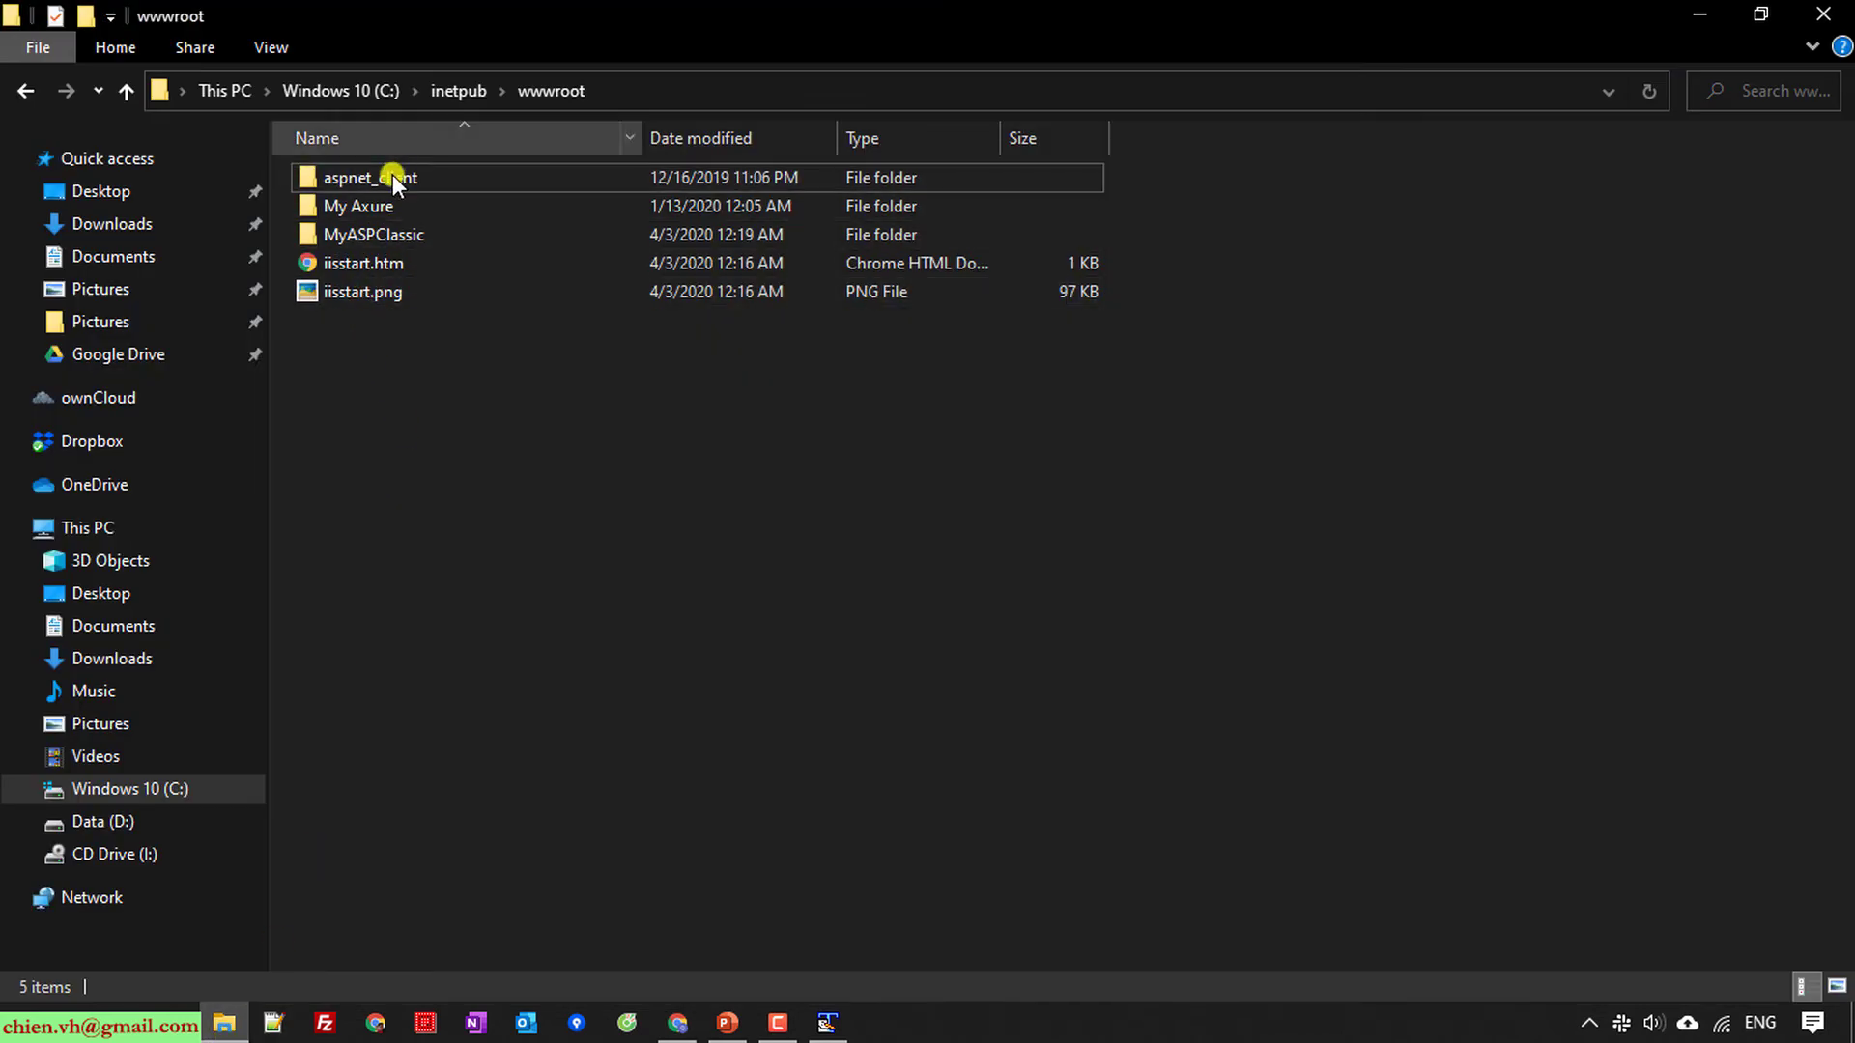
pyautogui.doubleClick(384, 234)
pyautogui.click(382, 198)
pyautogui.click(378, 190)
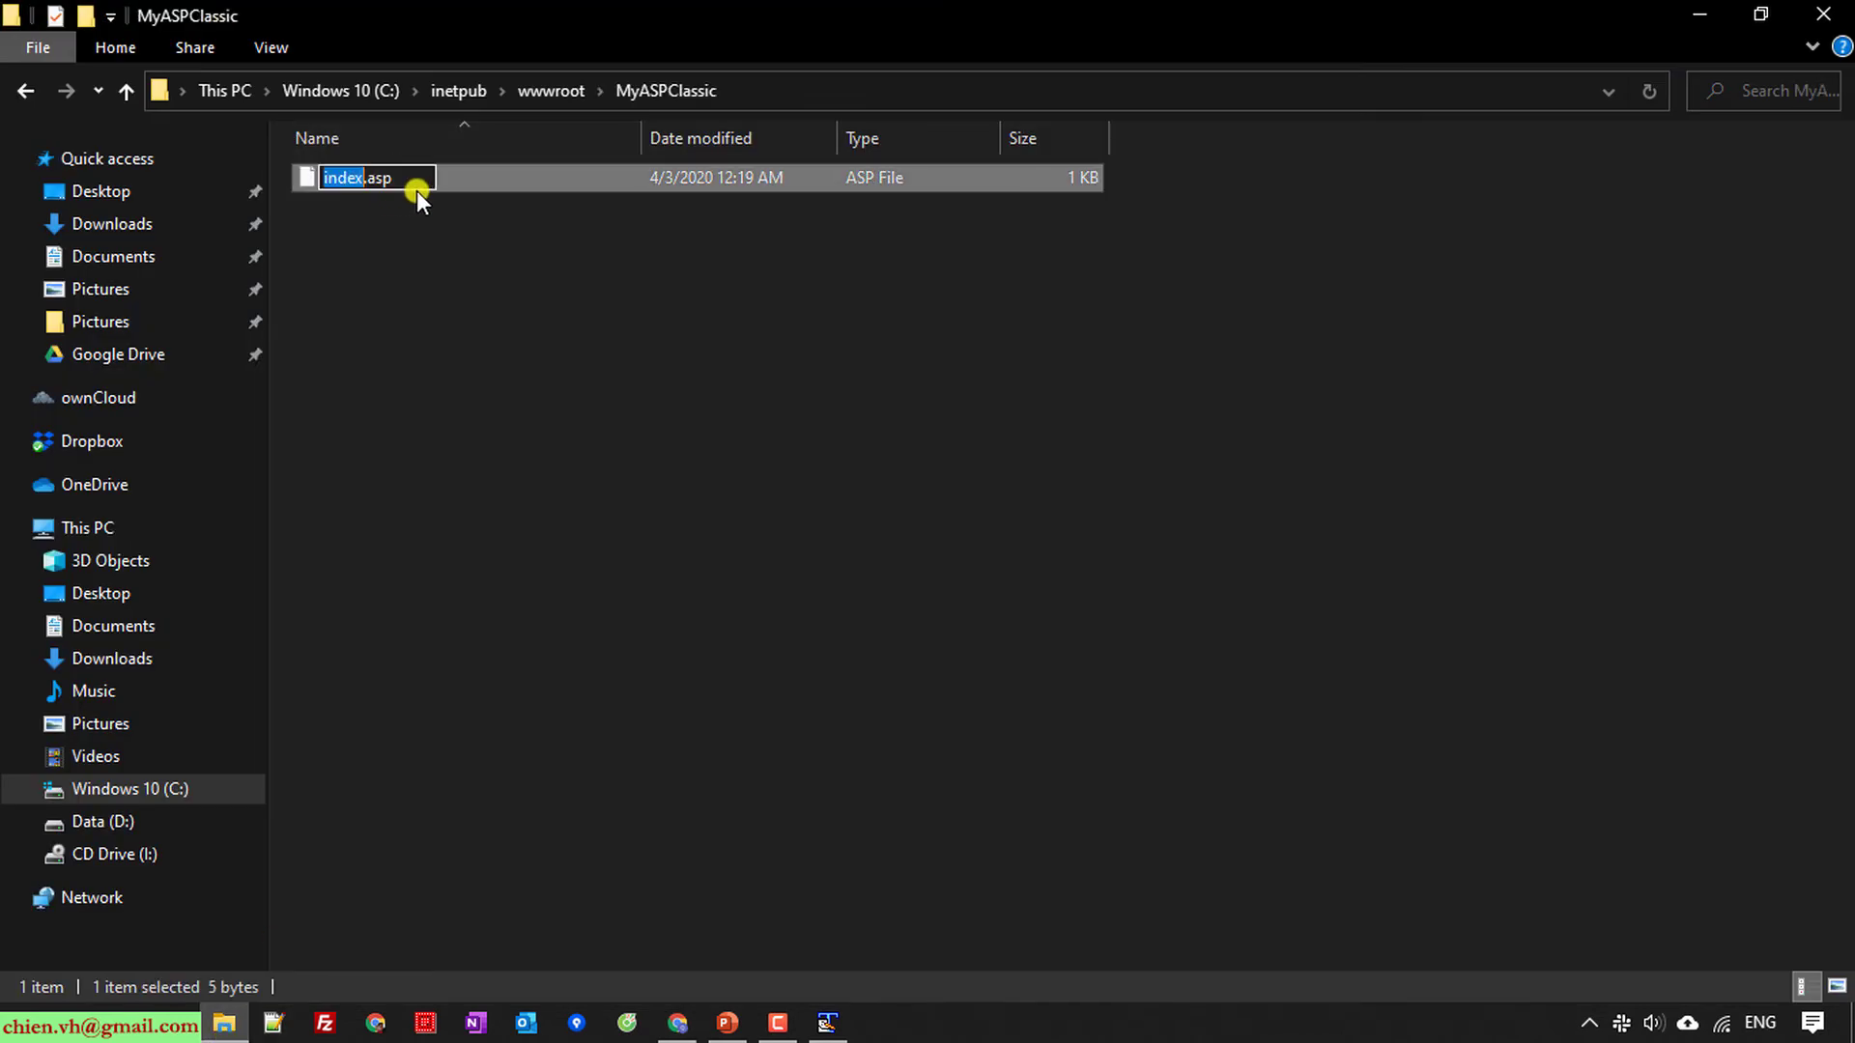
pyautogui.hotkey('ctrl', 'a')
pyautogui.hotkey('ctrl', 'c')
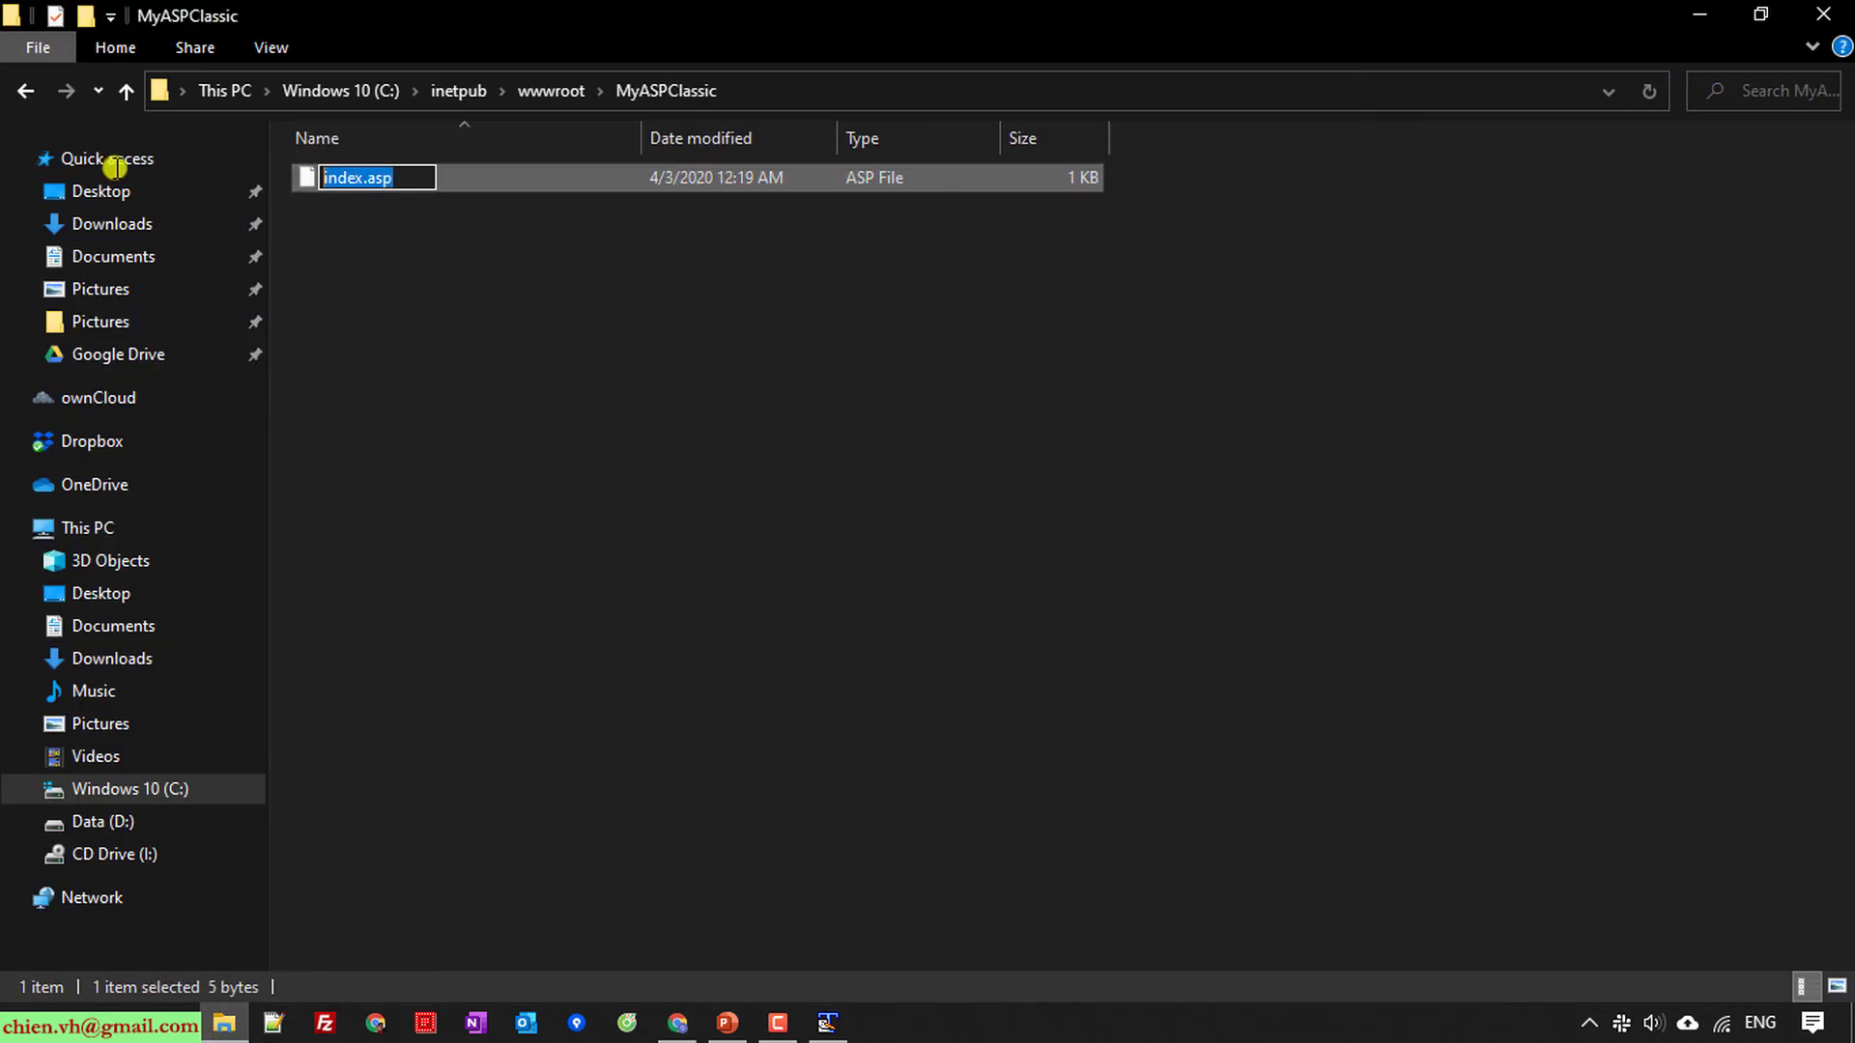
# Step: Append index.asp to the address and load localhost/myaspclassic/index.asp, which shows Hello
pyautogui.click(1692, 15)
pyautogui.click(633, 69)
pyautogui.hotkey('ctrl', 'v')
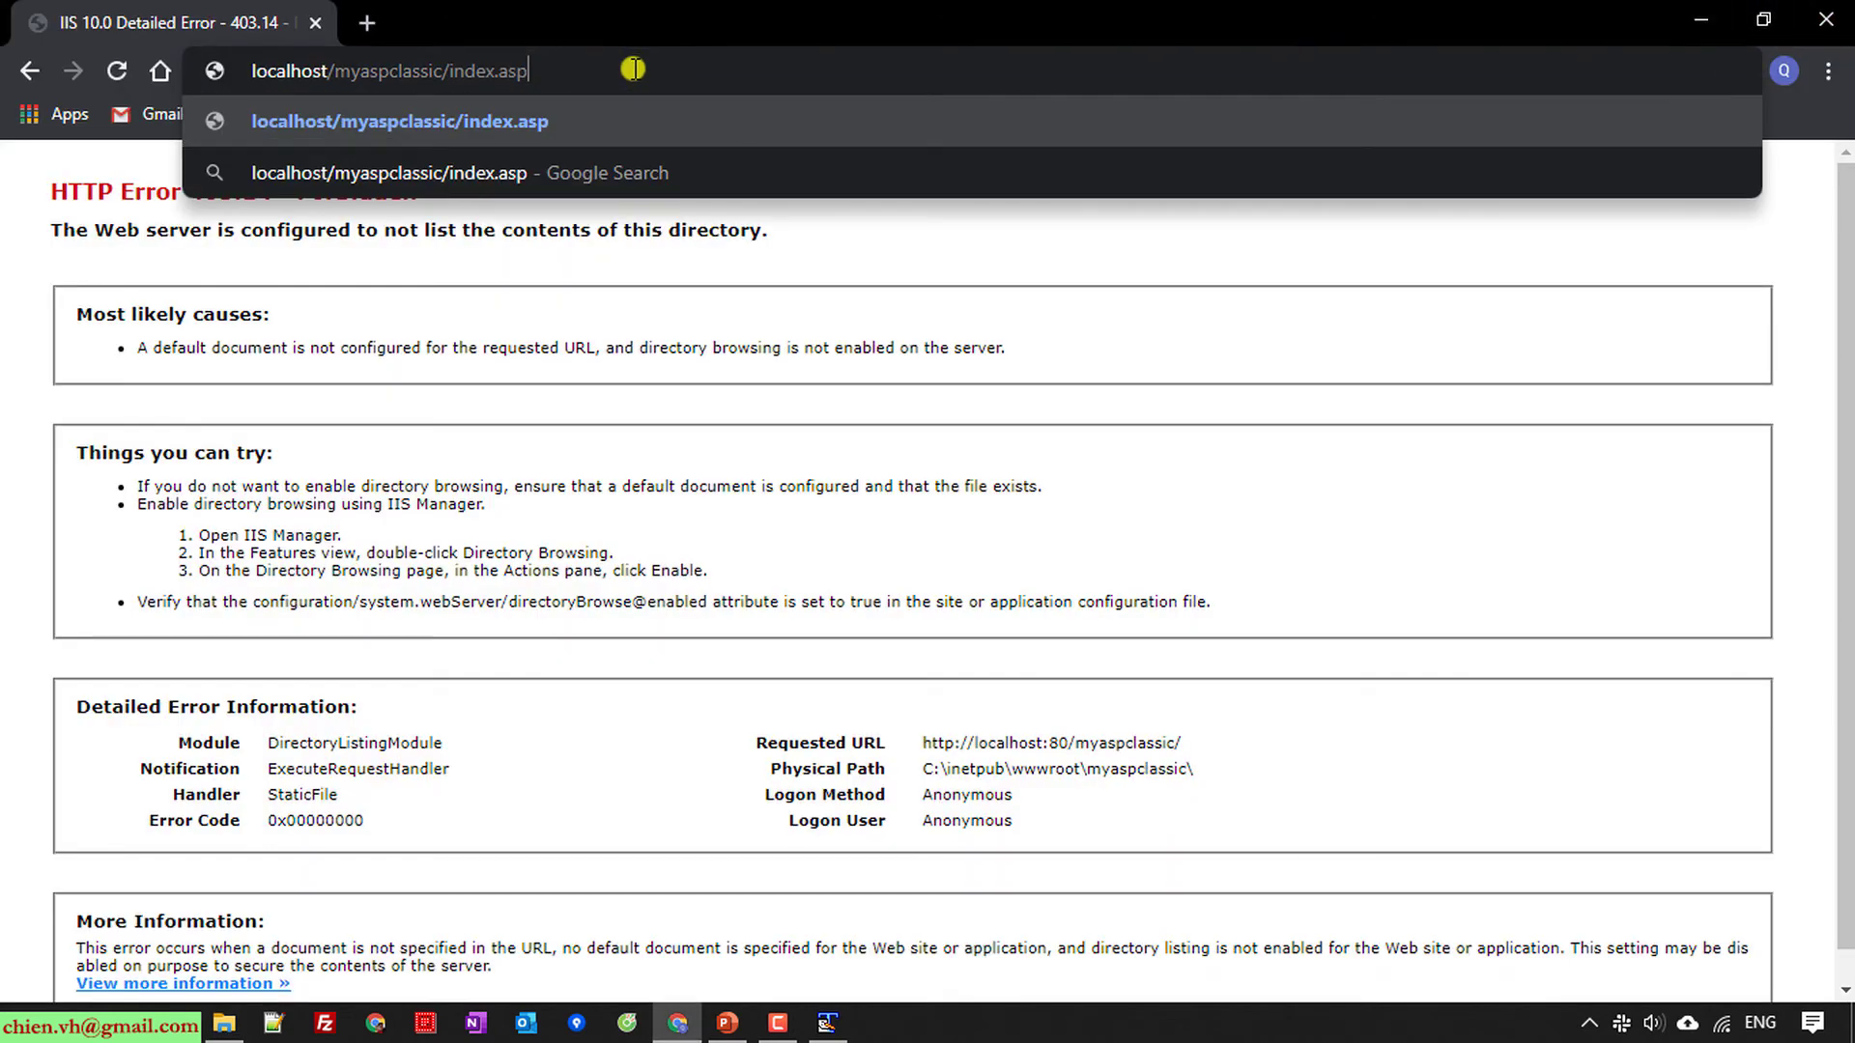
pyautogui.press('Return')
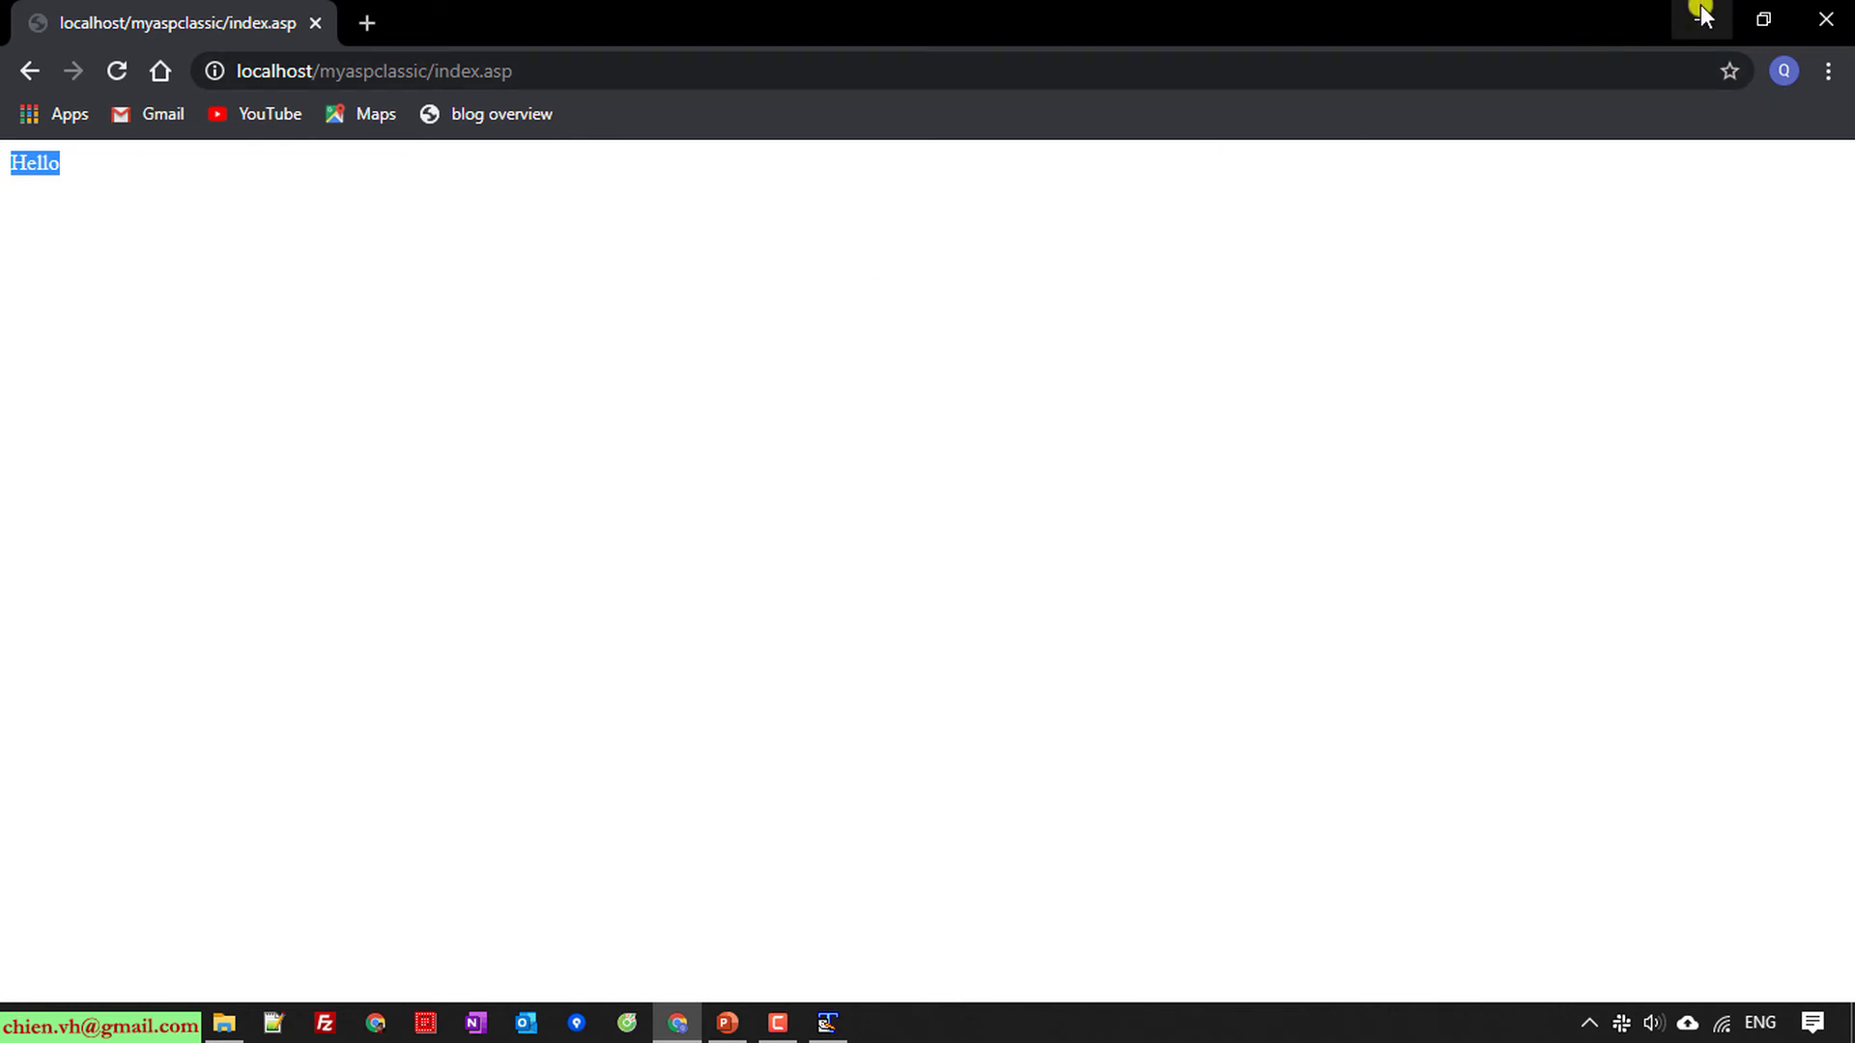
pyautogui.click(1701, 16)
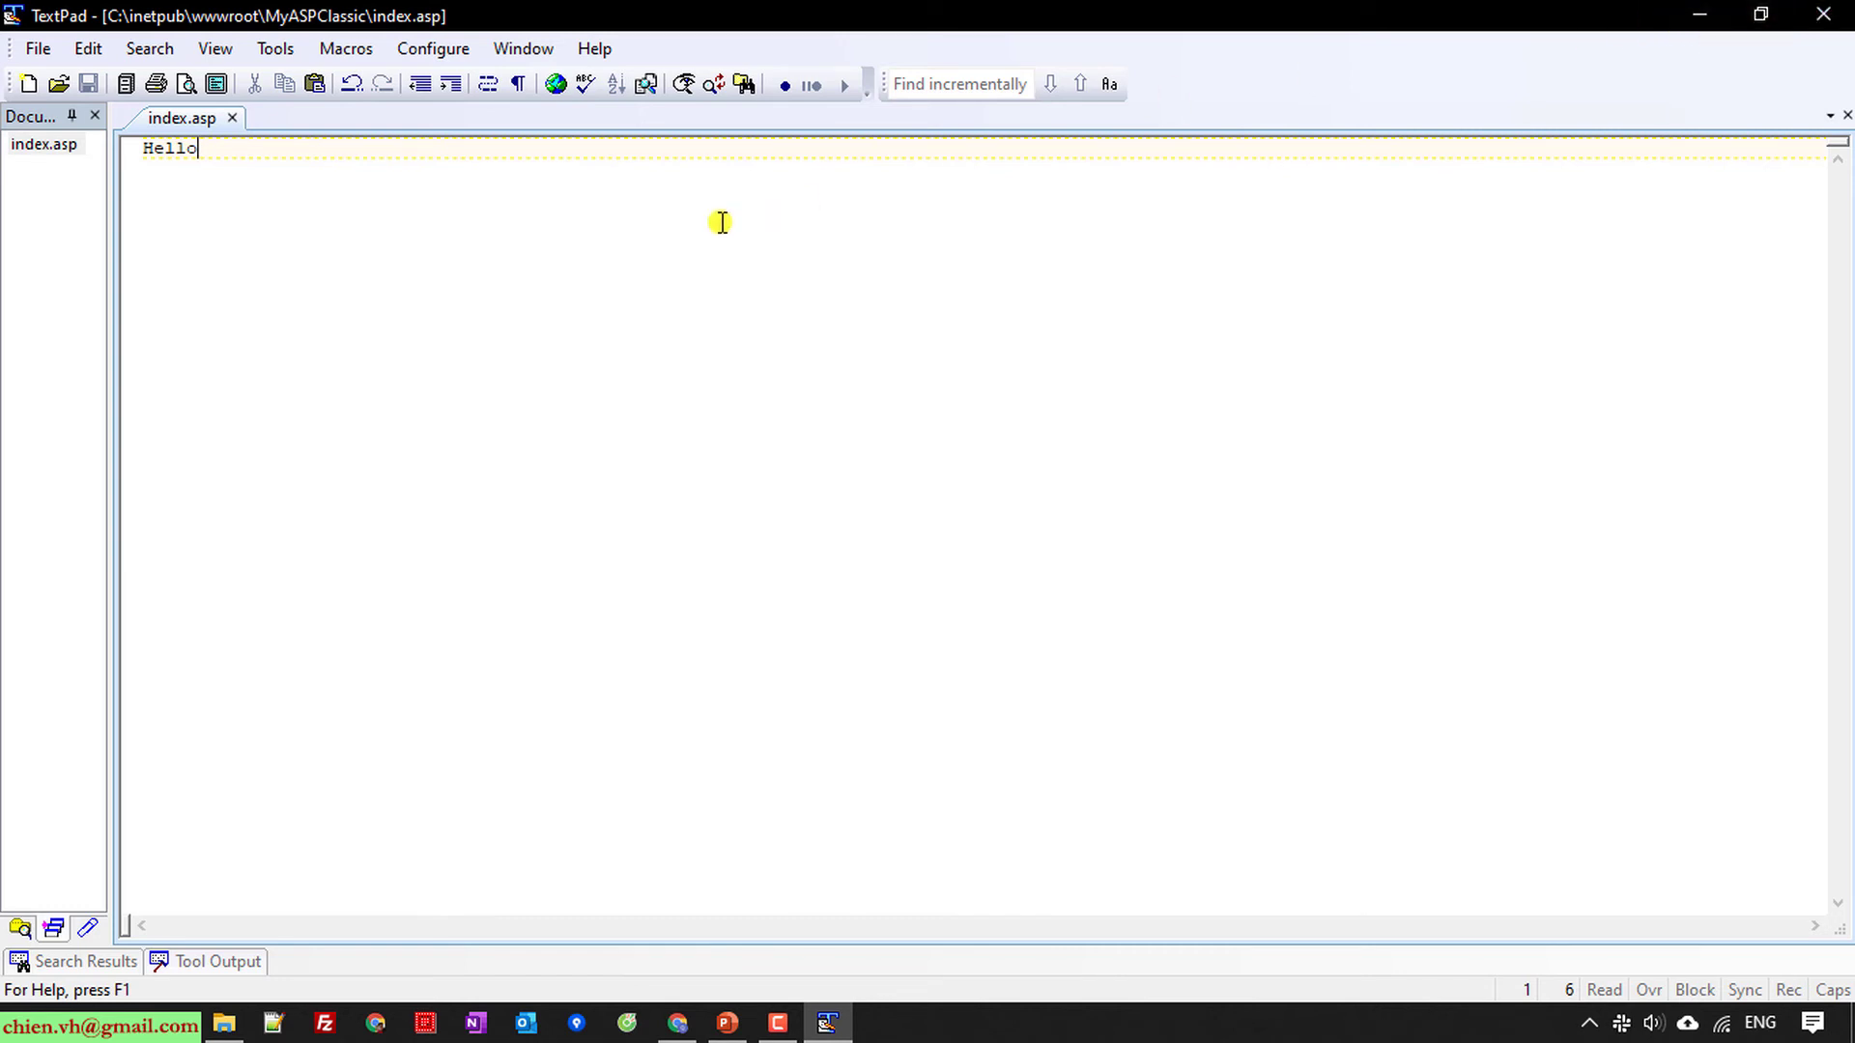
# Step: Replace 'Hello' with <html> and <body> lines and their closing tags
pyautogui.moveTo(518, 157); pyautogui.dragTo(142, 148)
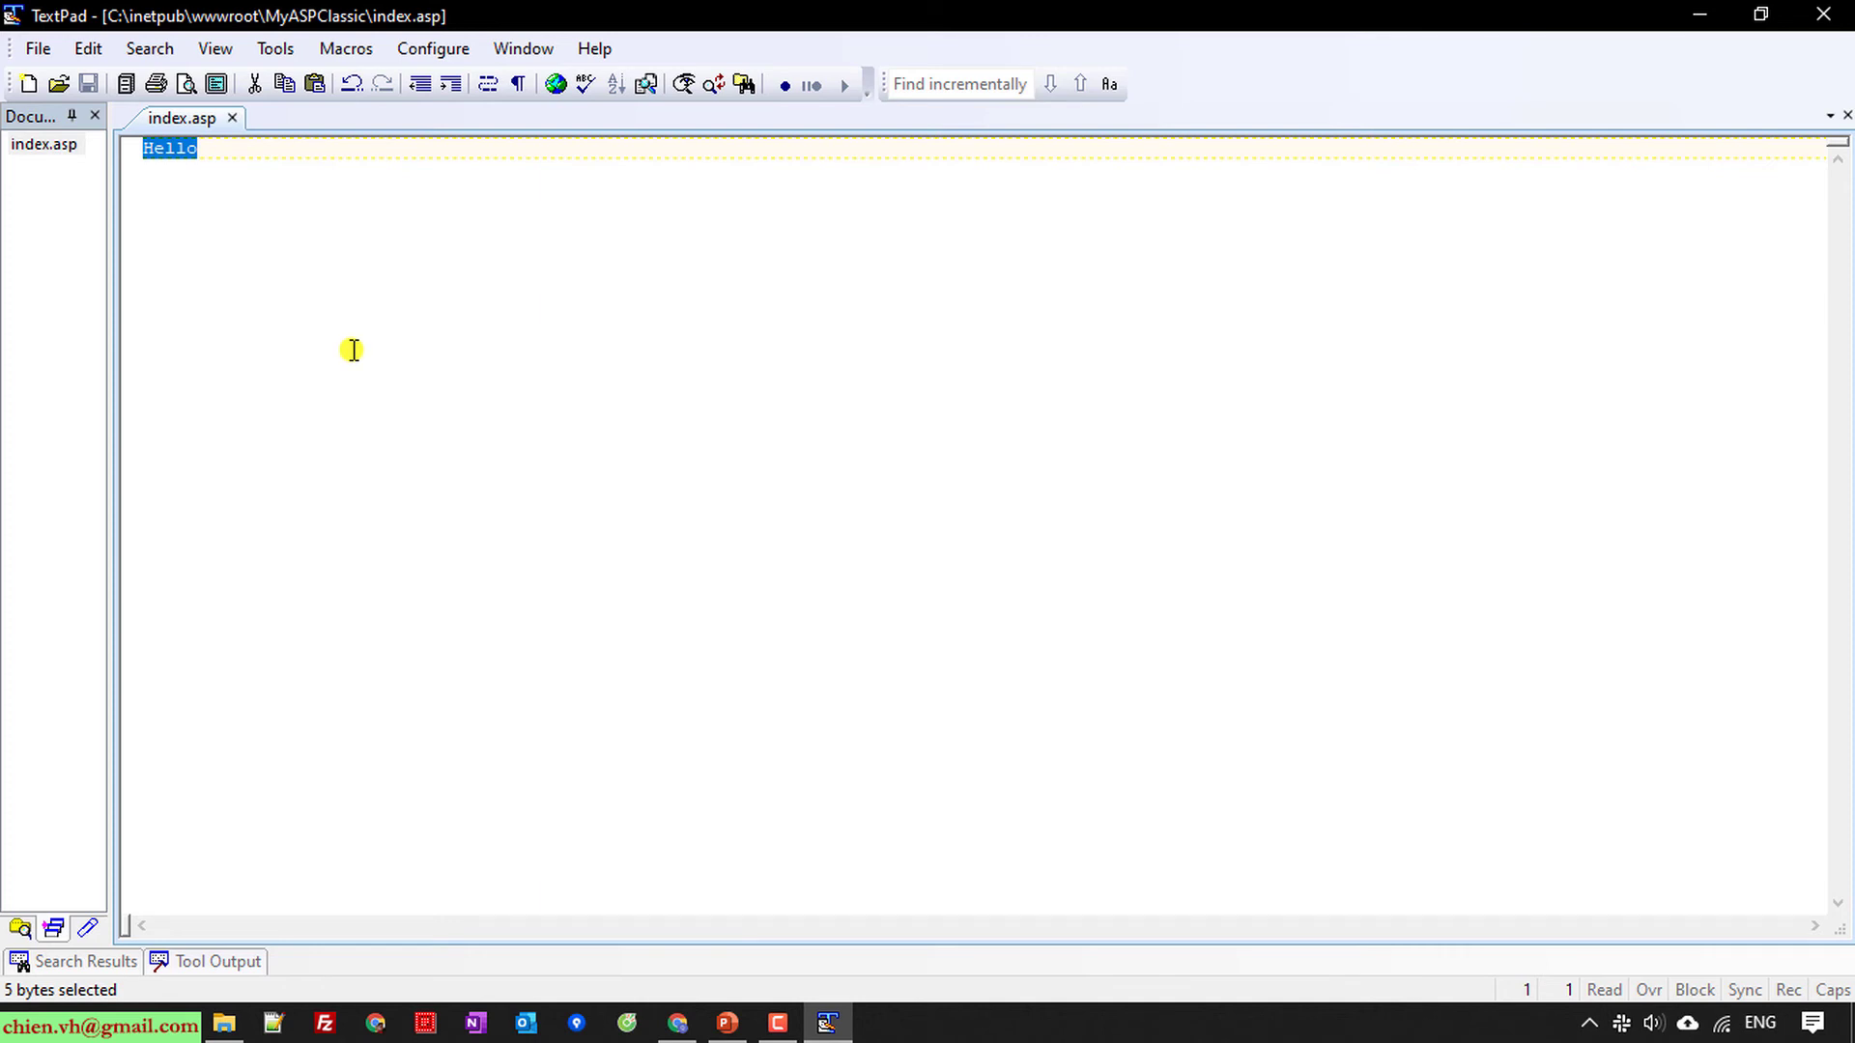
pyautogui.press('BackSpace')
pyautogui.write('<ht')
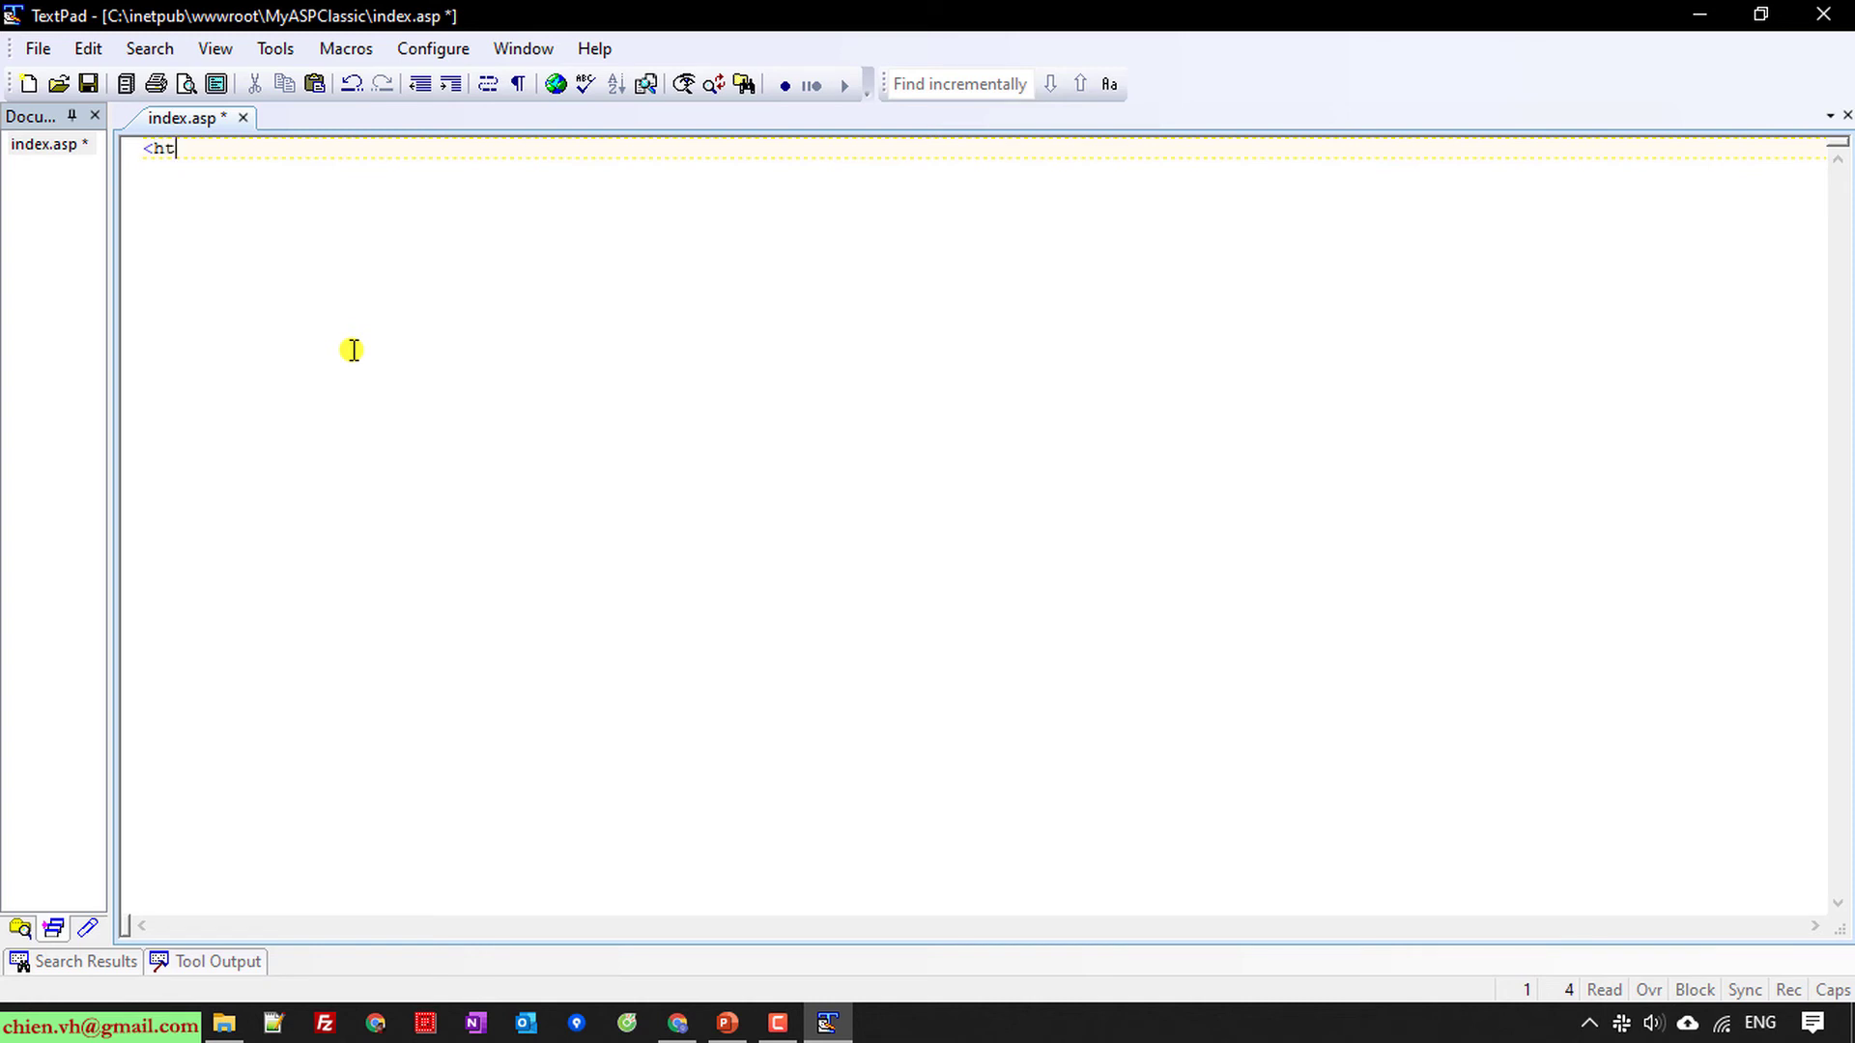
pyautogui.write('ml>')
pyautogui.press('Return')
pyautogui.write('</hmtl>')
pyautogui.hotkey('ctrl', 'Home')
pyautogui.press('End')
pyautogui.press('Return')
pyautogui.write('<bo')
pyautogui.write('dy>')
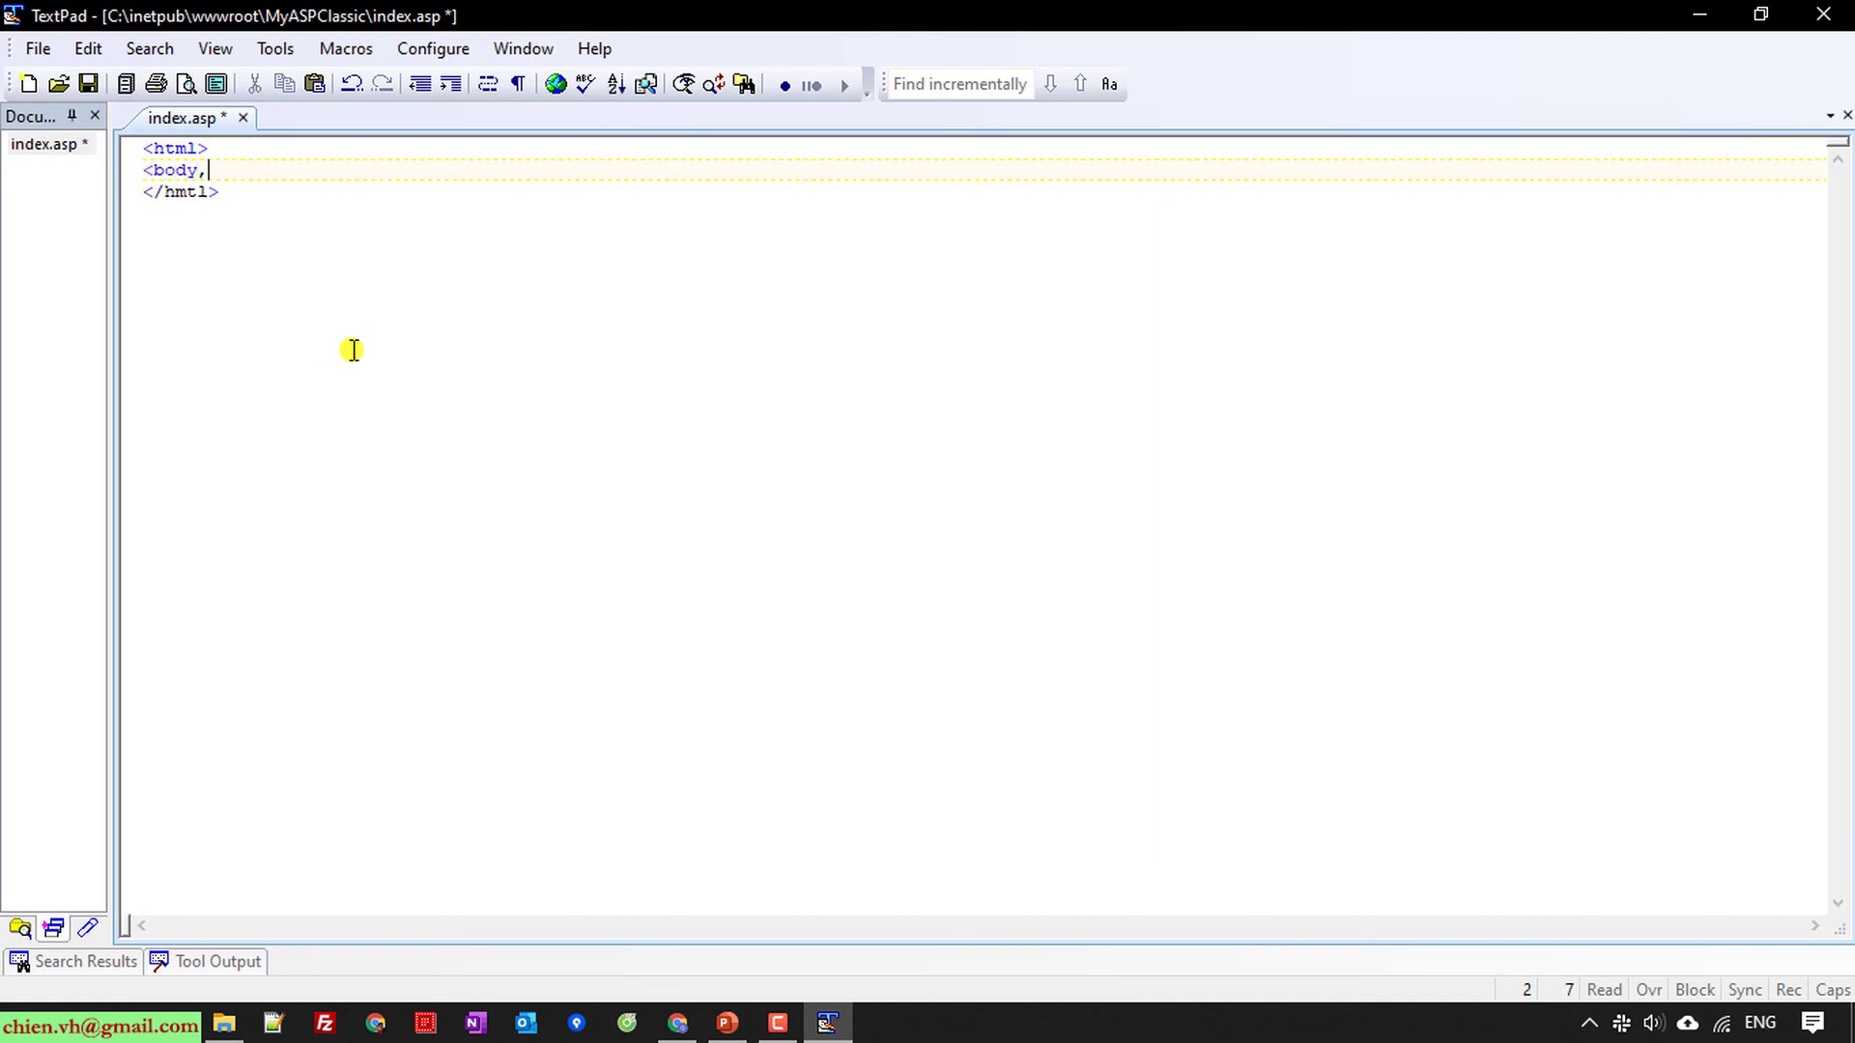
pyautogui.press('Return')
pyautogui.write('</od')
pyautogui.press('BackSpace')
pyautogui.press('BackSpace')
pyautogui.write('body>')
# Step: Add an indented <% %> ASP block on separate lines inside the body
pyautogui.press('Up')
pyautogui.press('Home')
pyautogui.press('Return')
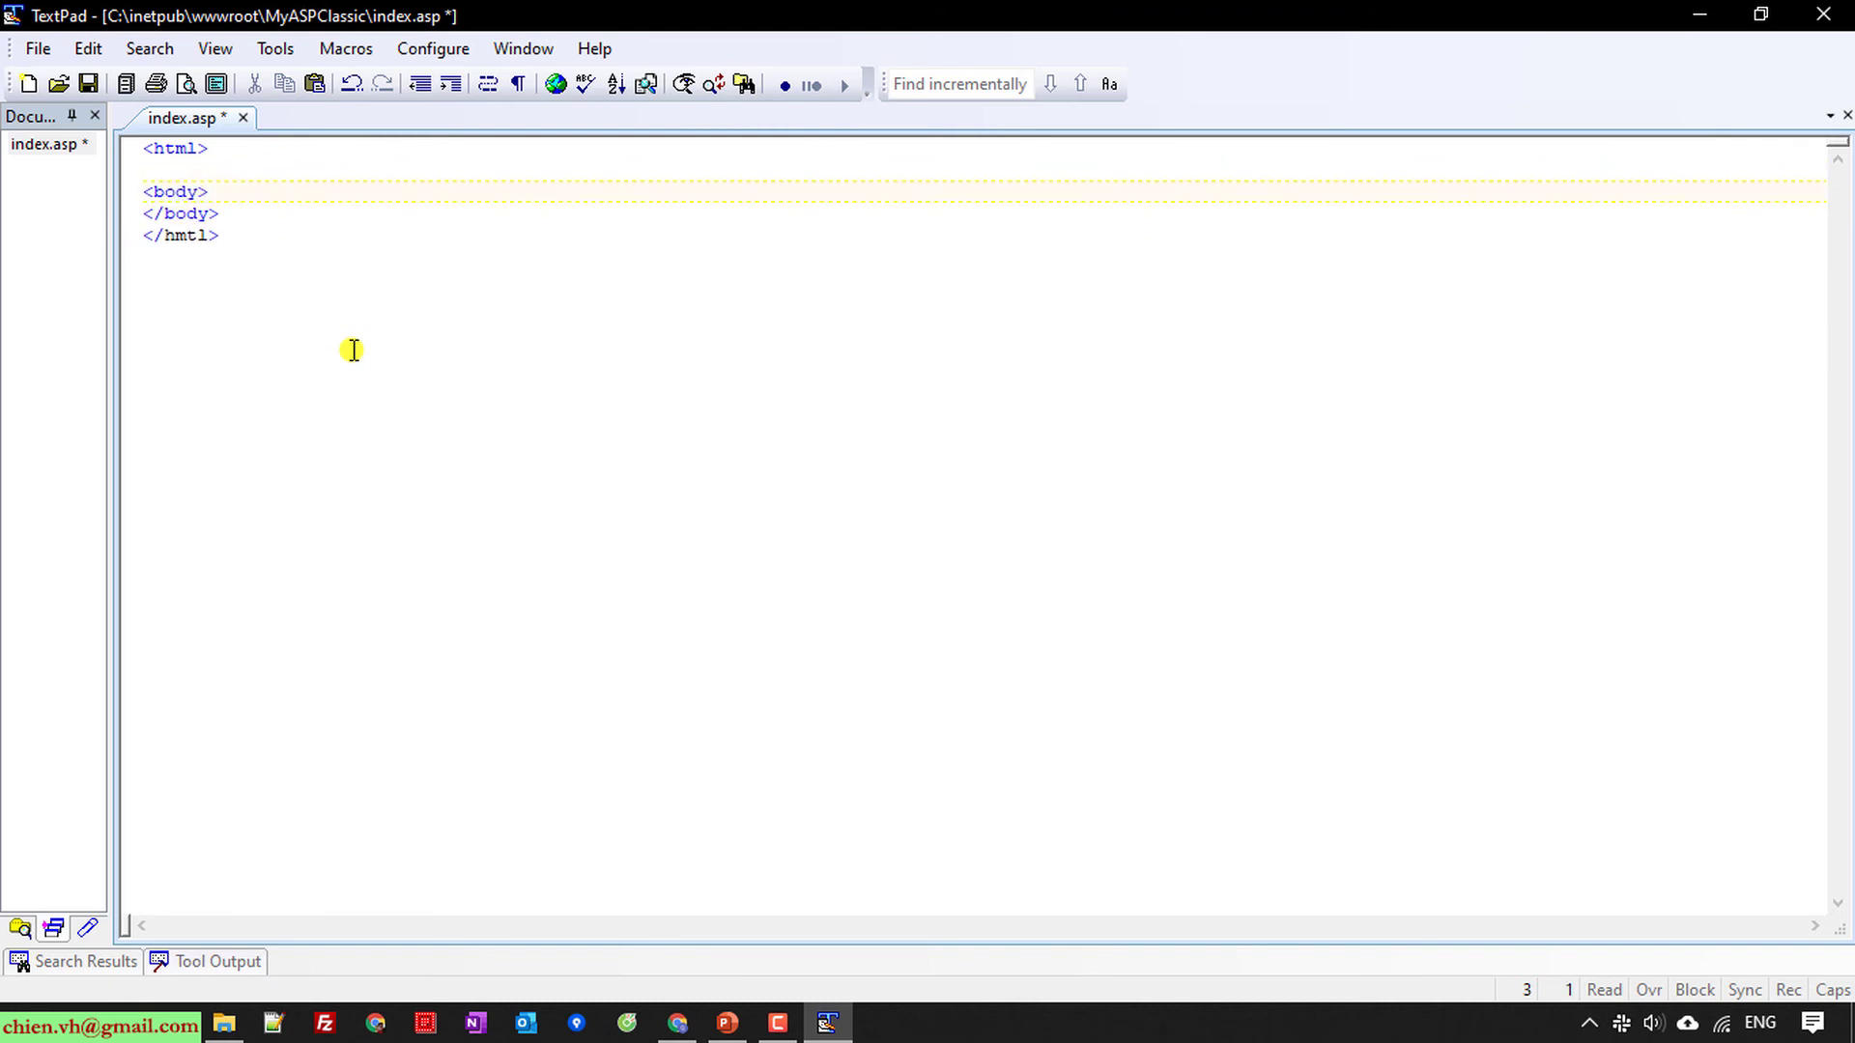
pyautogui.press('BackSpace')
pyautogui.press('End')
pyautogui.press('Return')
pyautogui.press('Tab')
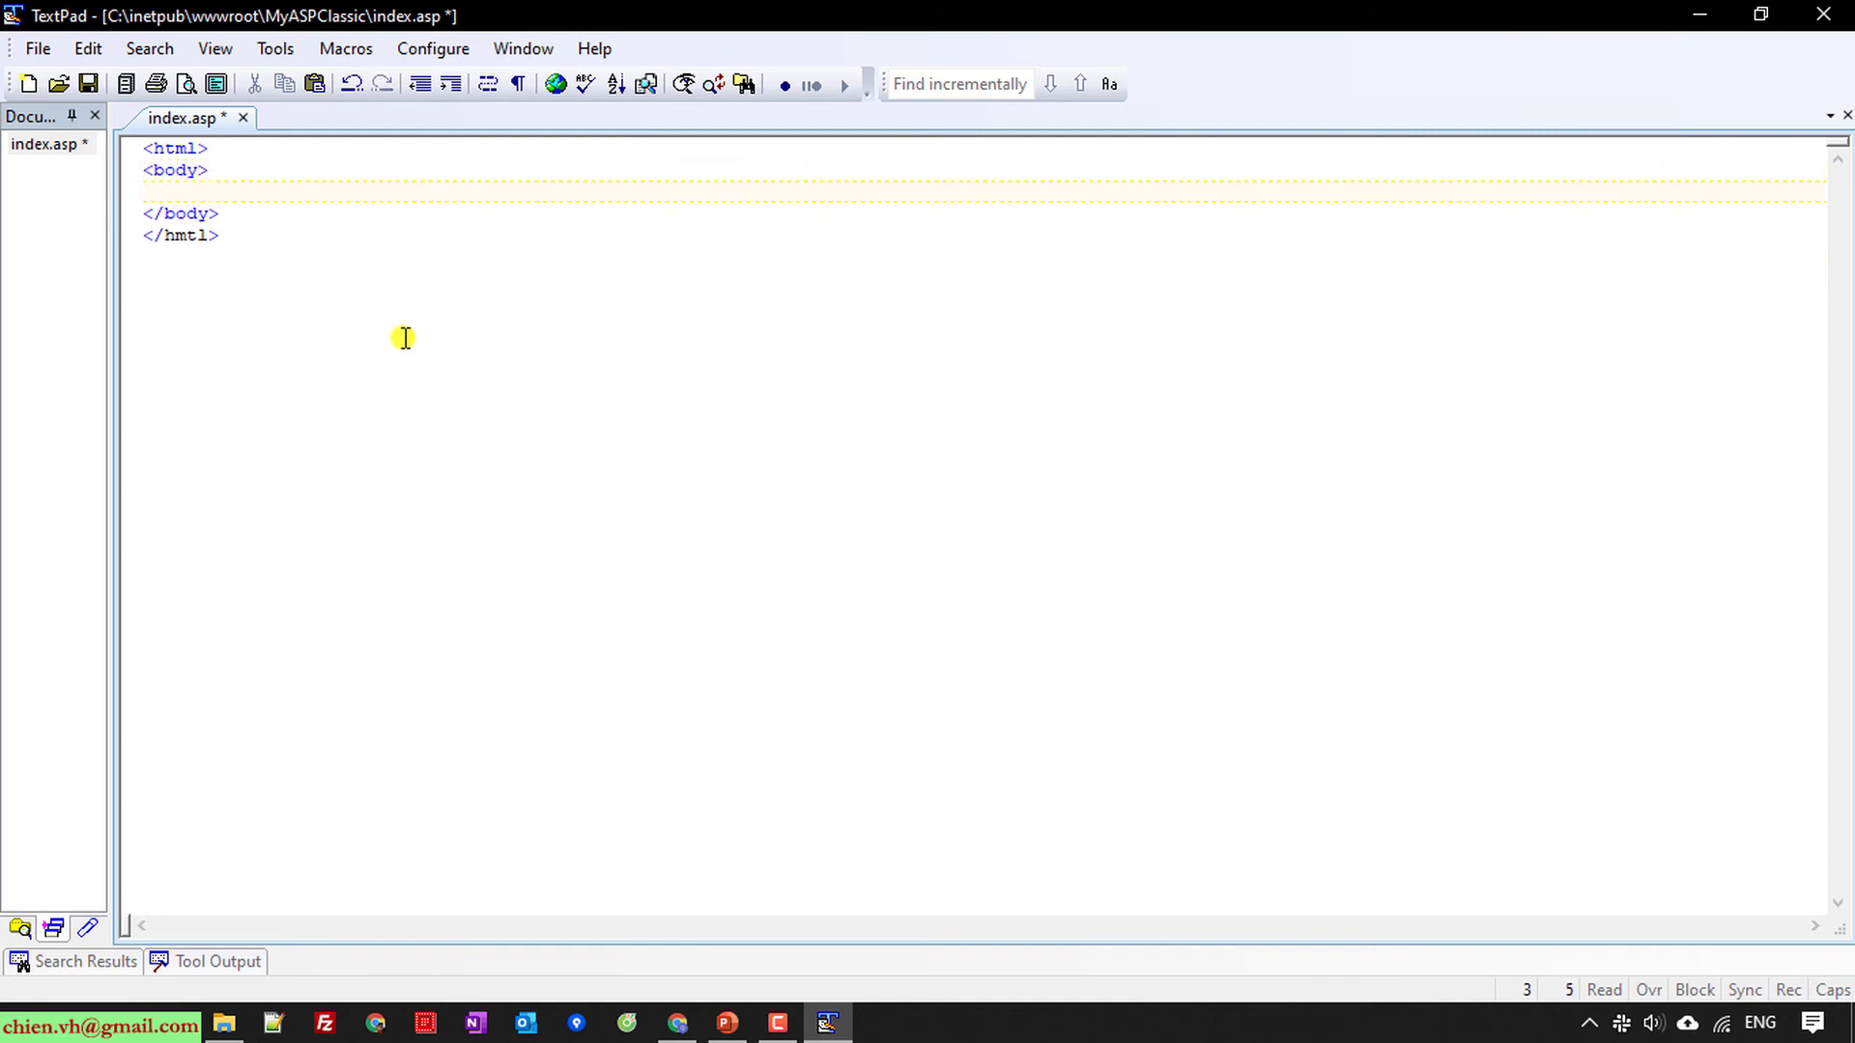
pyautogui.write('<%%>')
pyautogui.press('Left')
pyautogui.press('Left')
pyautogui.press('Return')
pyautogui.press('Up')
pyautogui.press('End')
pyautogui.press('Return')
pyautogui.press('Tab')
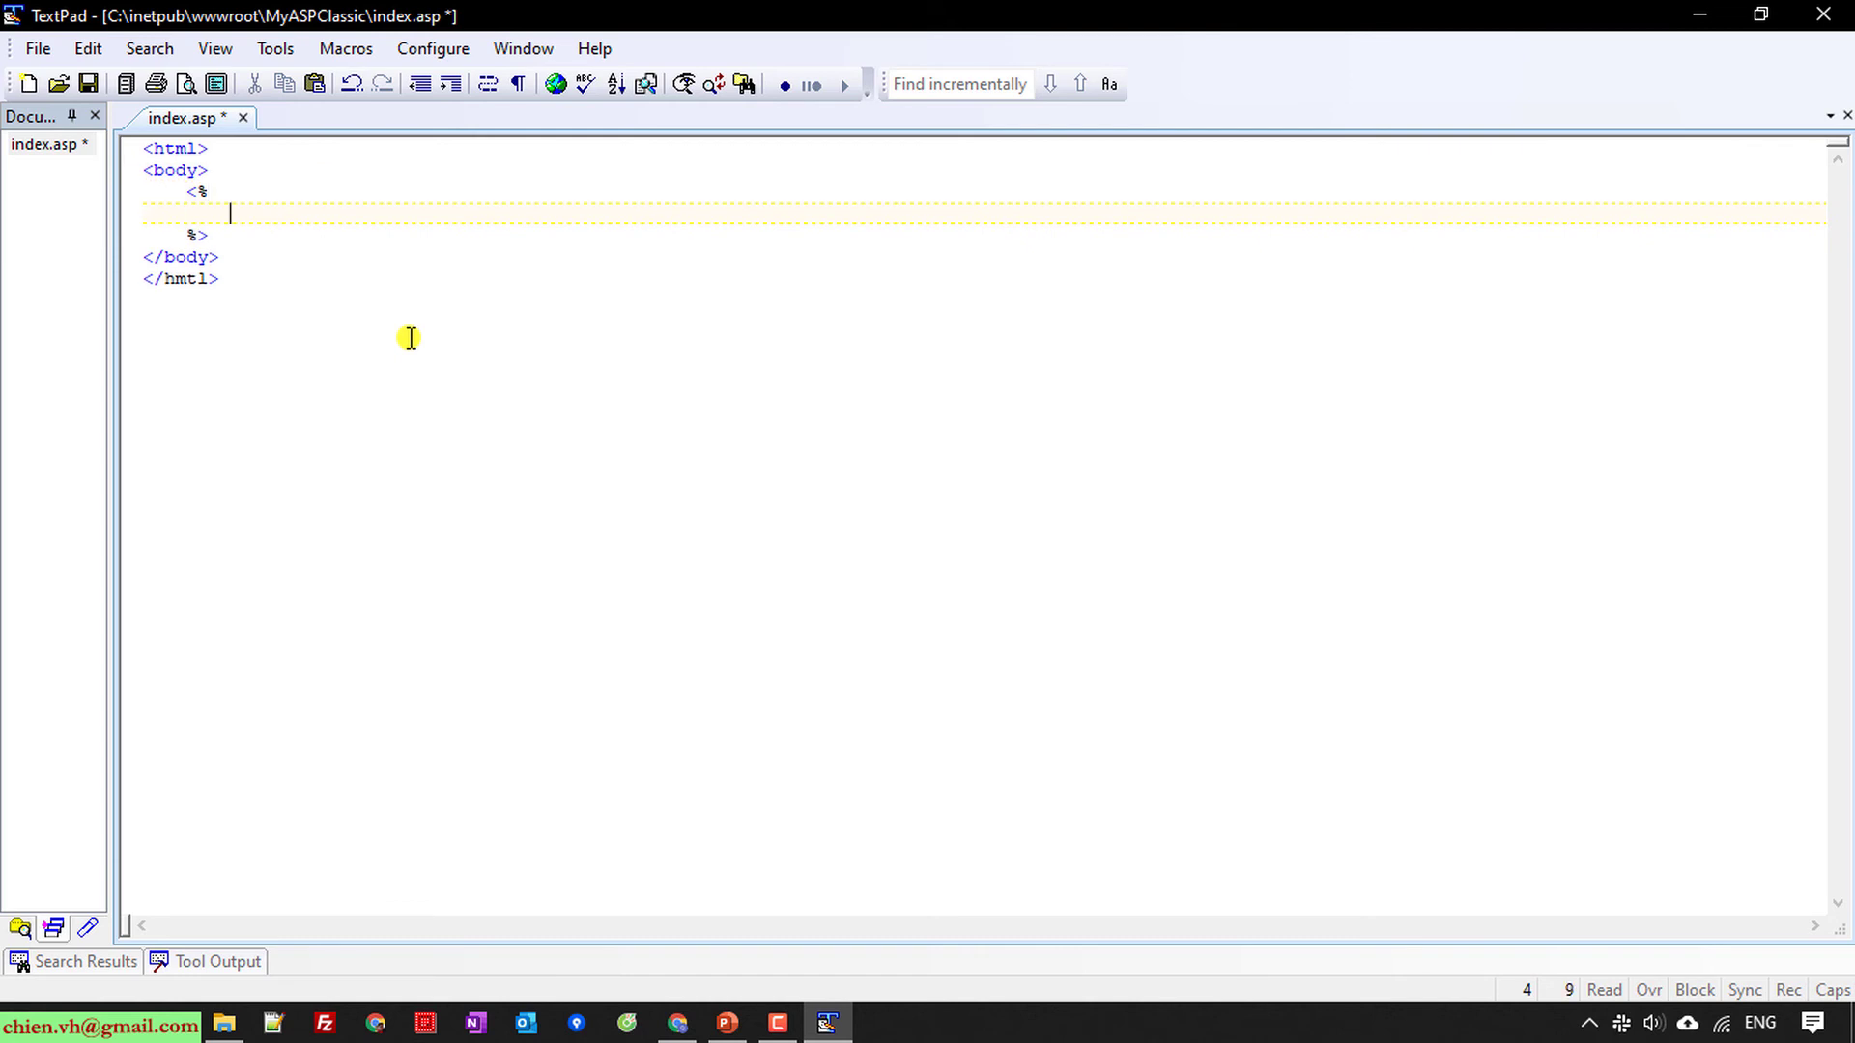
# Step: Add a response.write call printing a Hello World greeting with the author's name, and save
pyautogui.write('response.write()')
pyautogui.press('Left')
pyautogui.write('""')
pyautogui.write('Hello World ')
pyautogui.write('from Chien')
pyautogui.write('VH')
pyautogui.write('!')
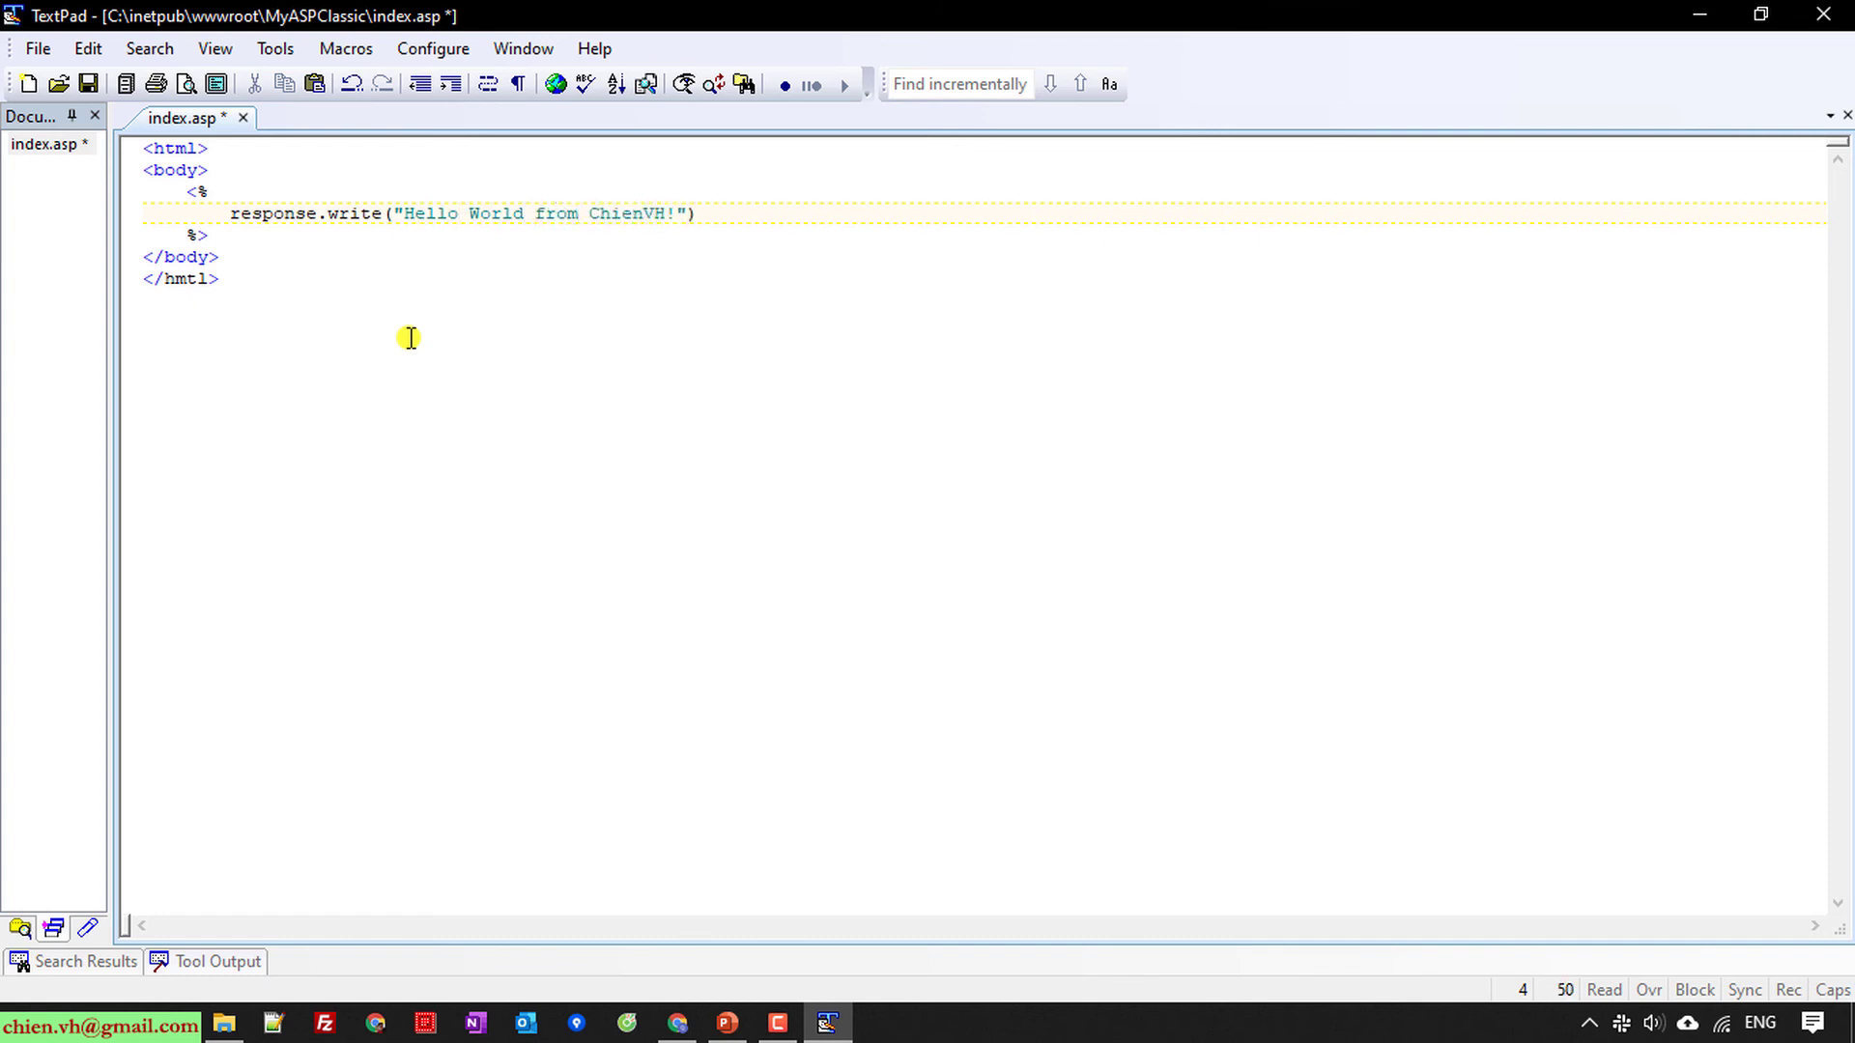
pyautogui.hotkey('ctrl', 's')
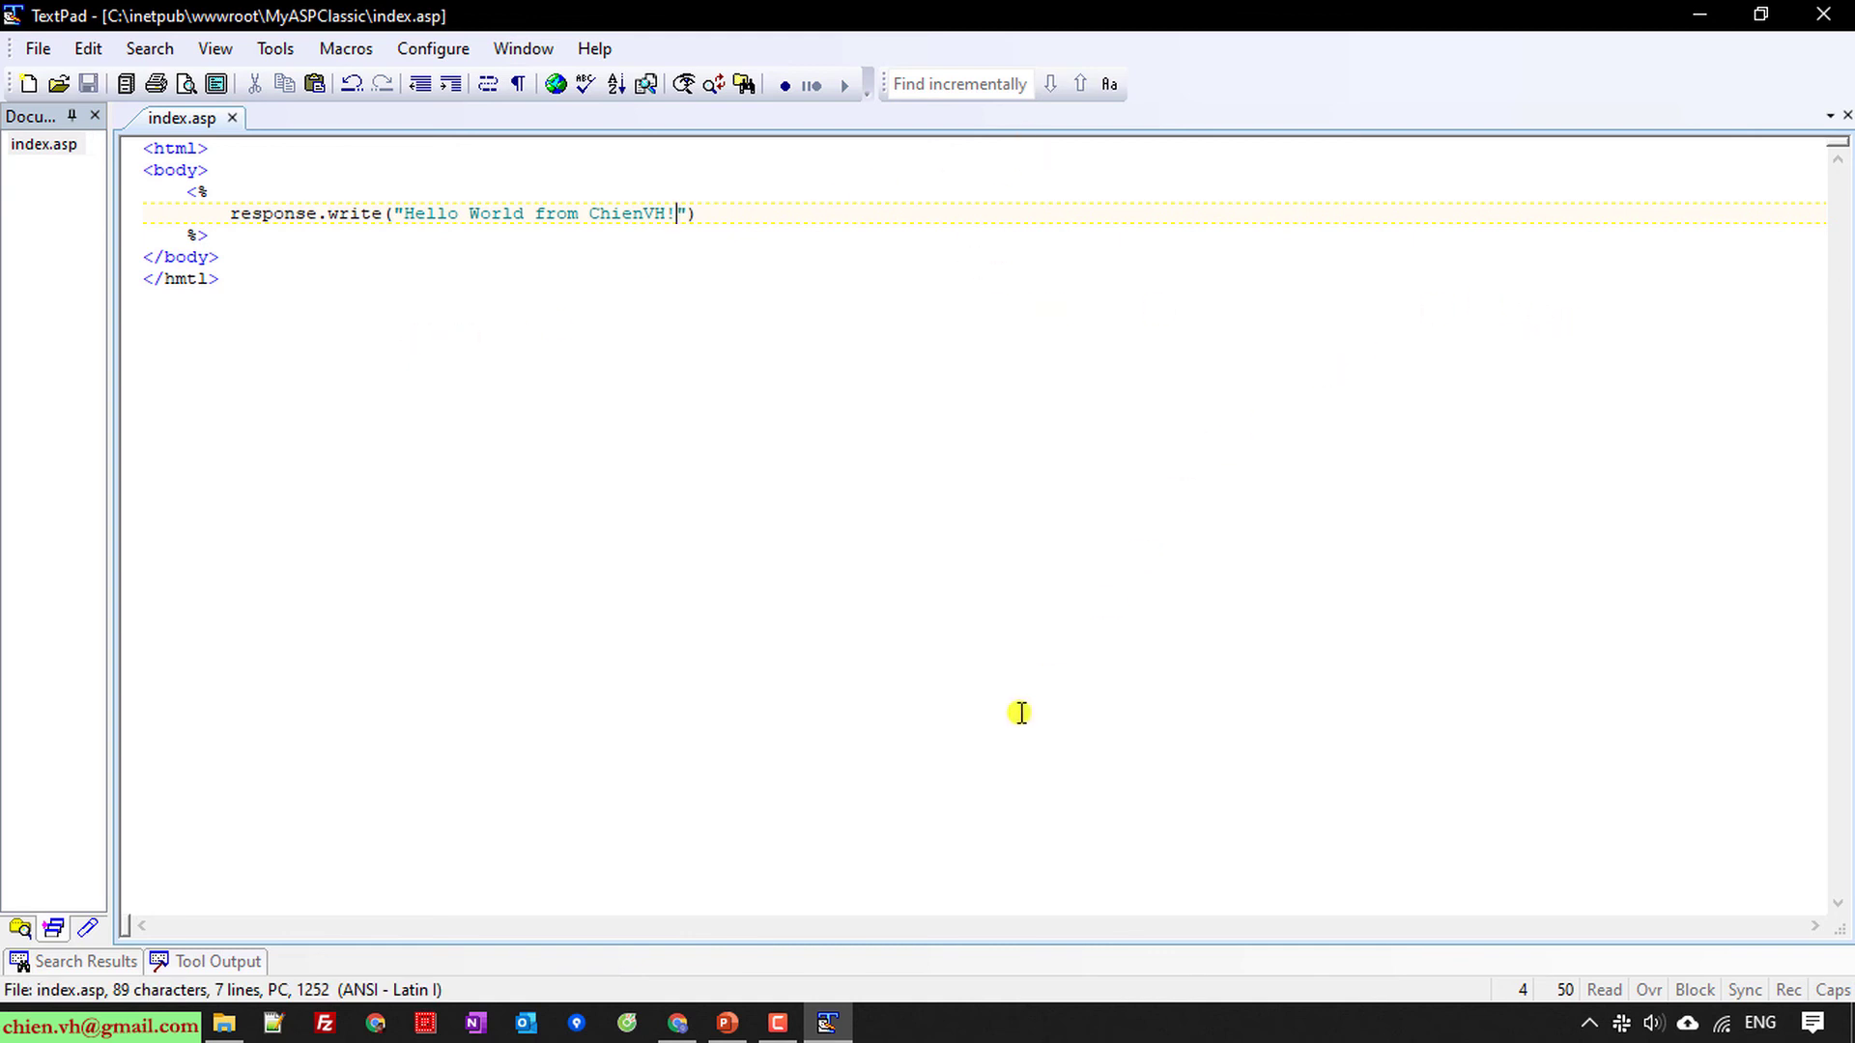
# Step: Reload index.asp in Chrome and highlight the rendered Hello World greeting
pyautogui.click(677, 1023)
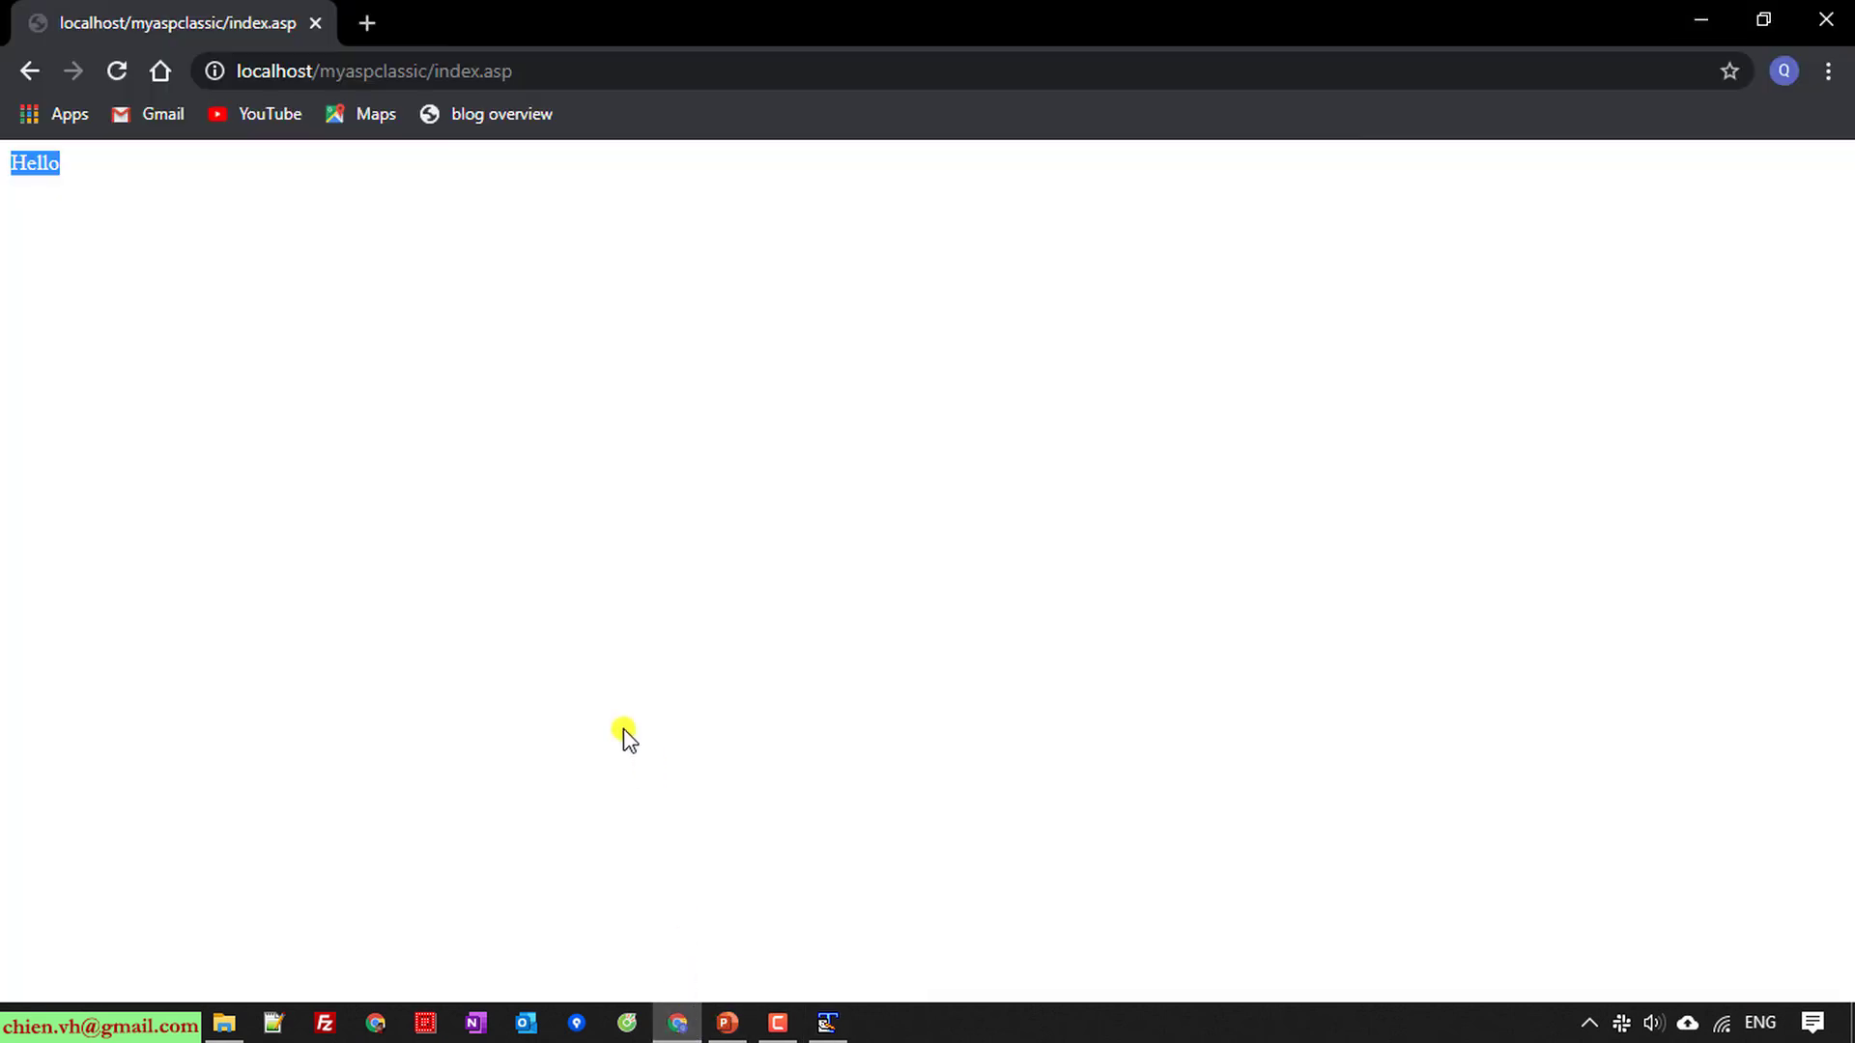
pyautogui.click(512, 575)
pyautogui.click(117, 70)
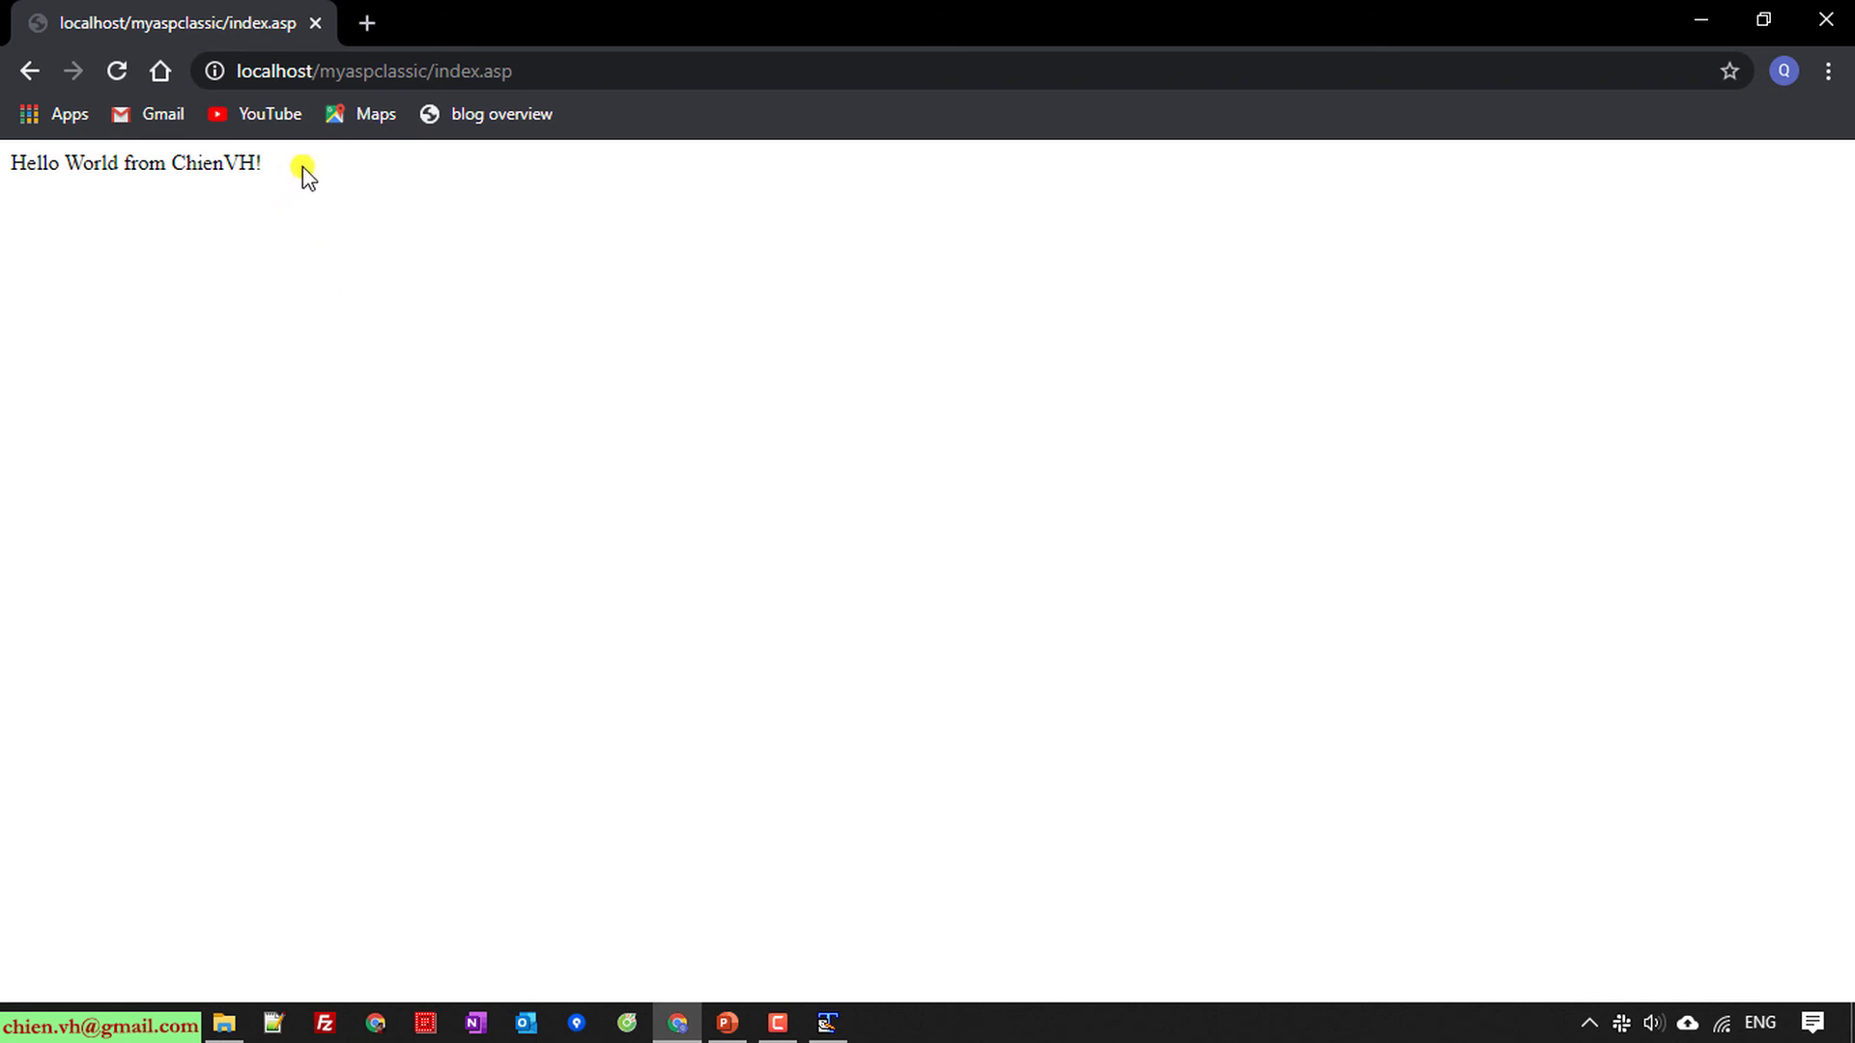
pyautogui.moveTo(303, 166); pyautogui.dragTo(10, 168)
pyautogui.click(216, 234)
pyautogui.hotkey('ctrl', 'a')
pyautogui.click(1701, 17)
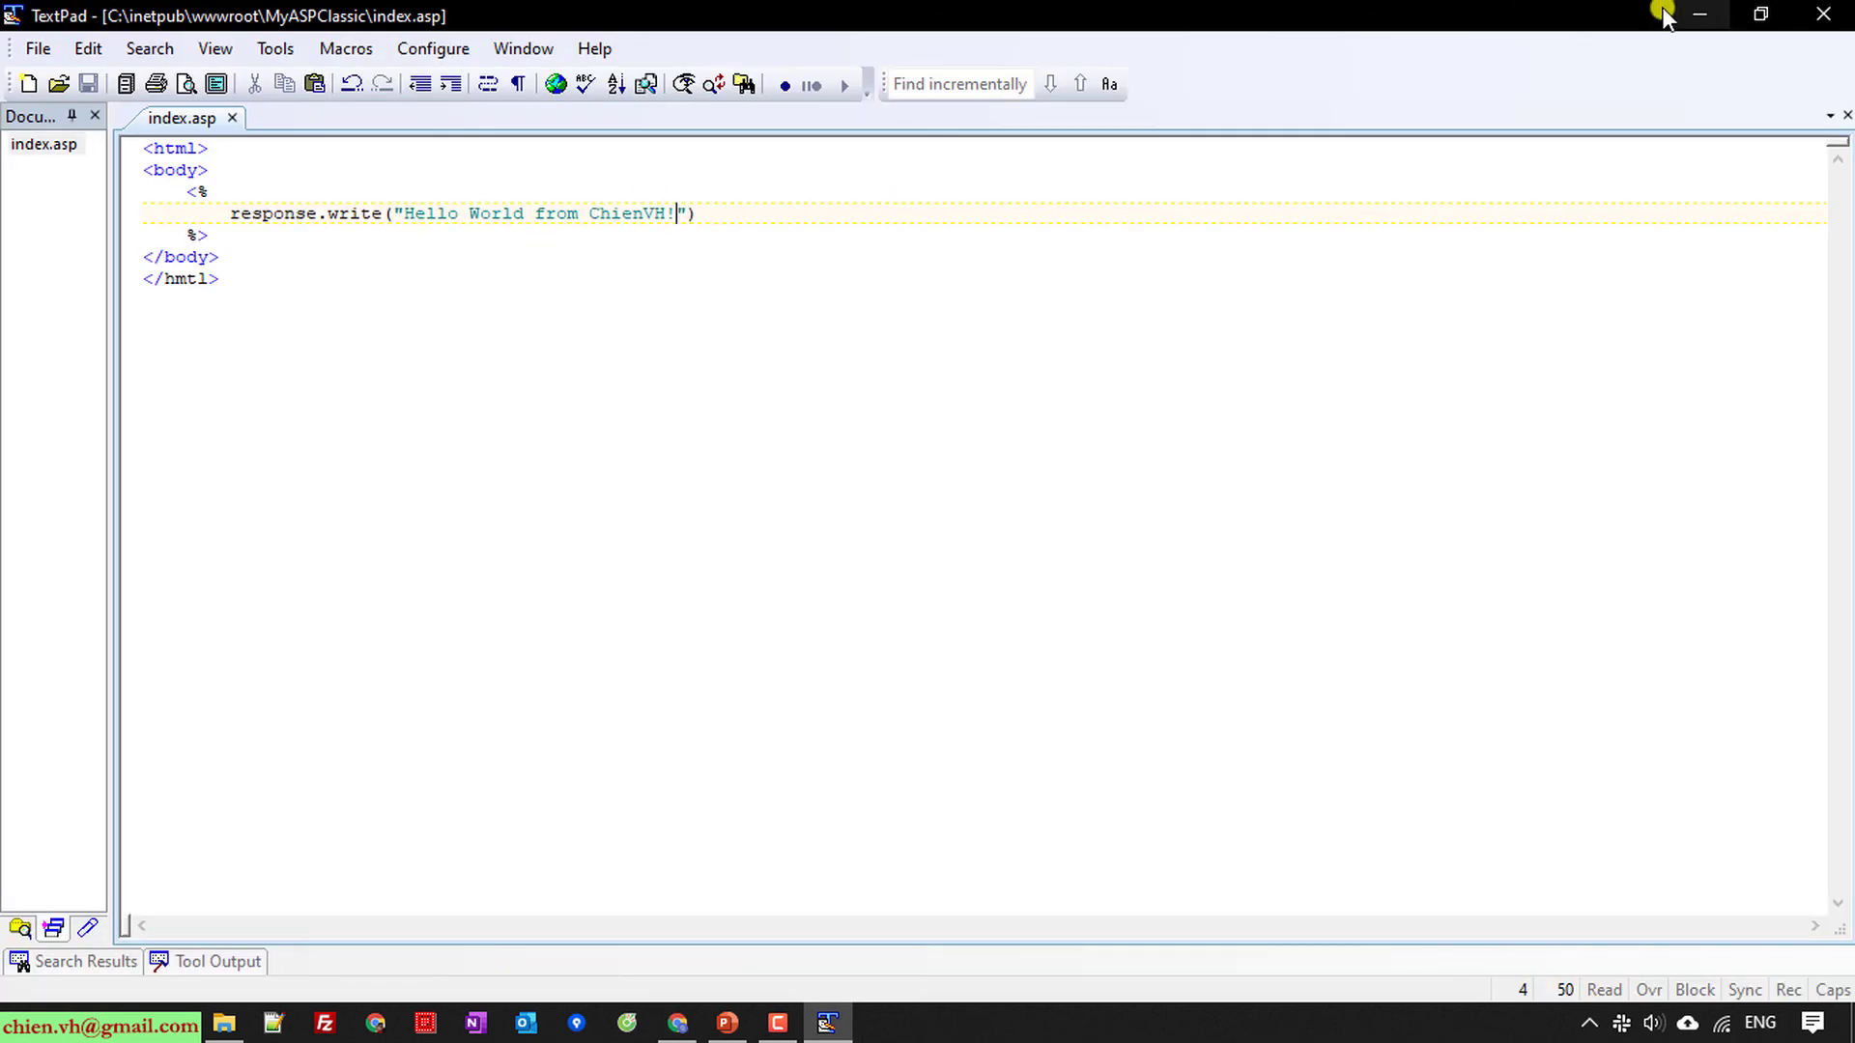
pyautogui.click(1150, 306)
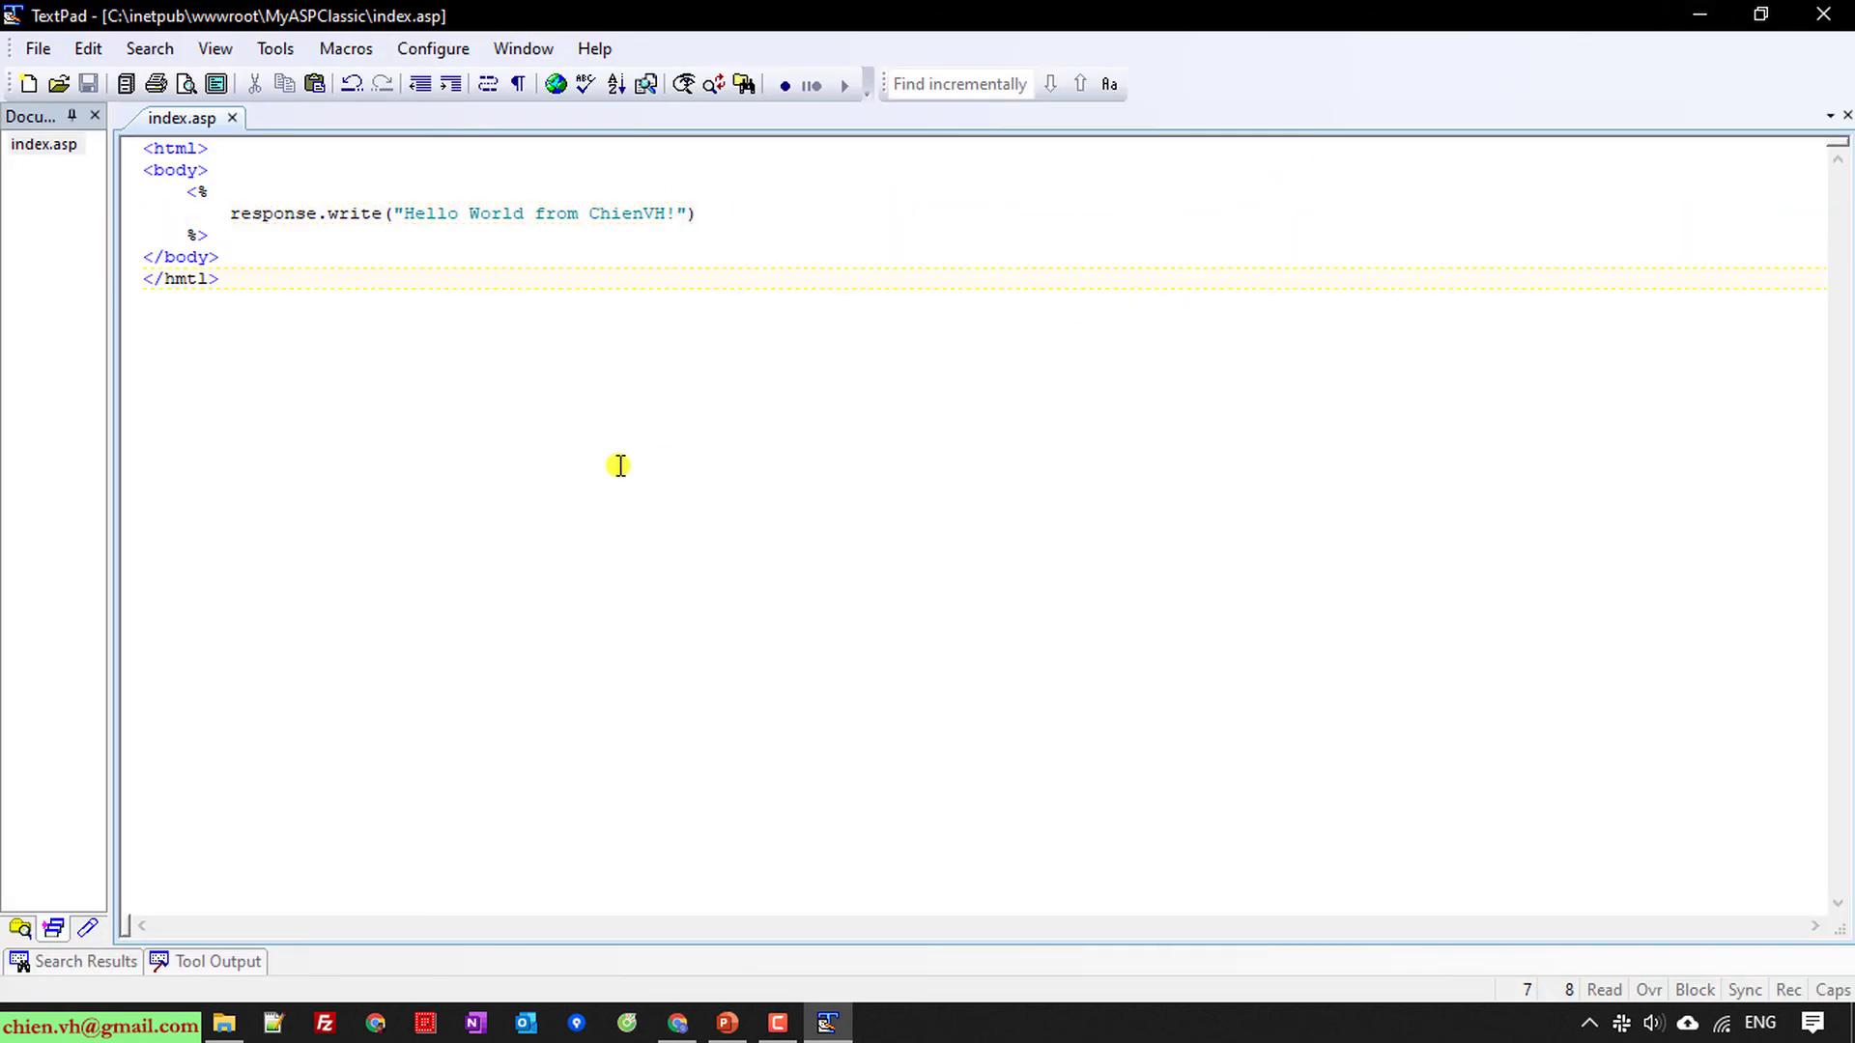